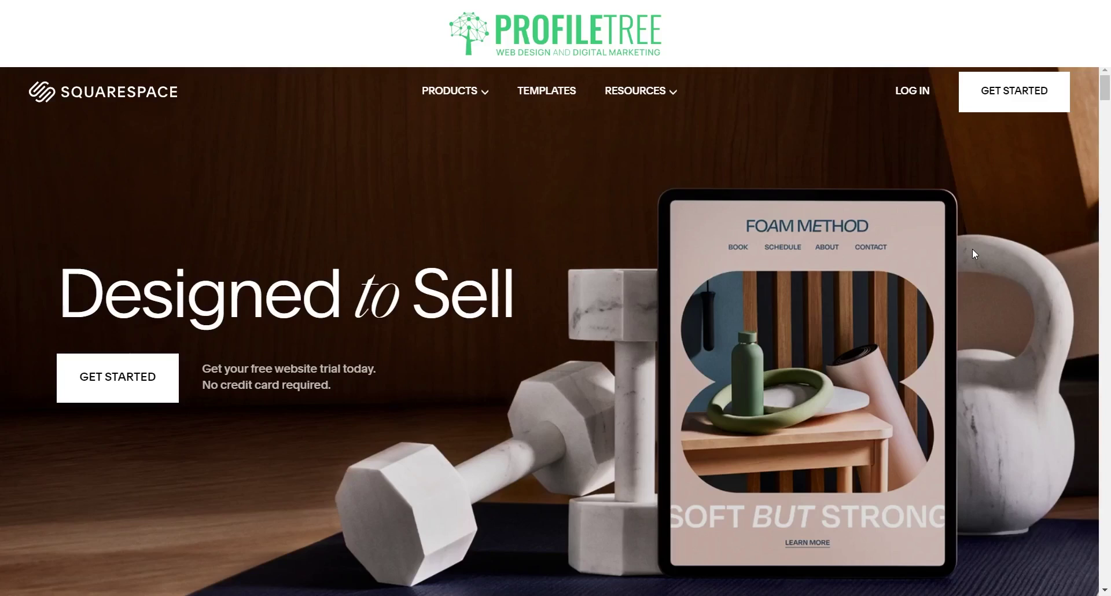
Step: Start setting up a new website and choose Digital Marketing as the site topic
left_click(991, 97)
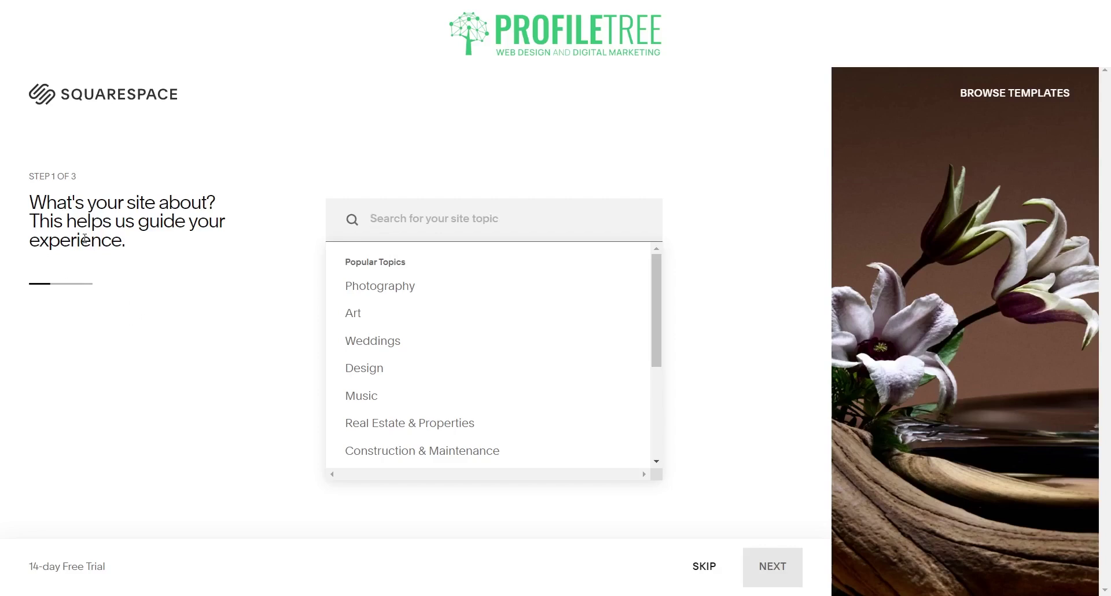
type("Ma")
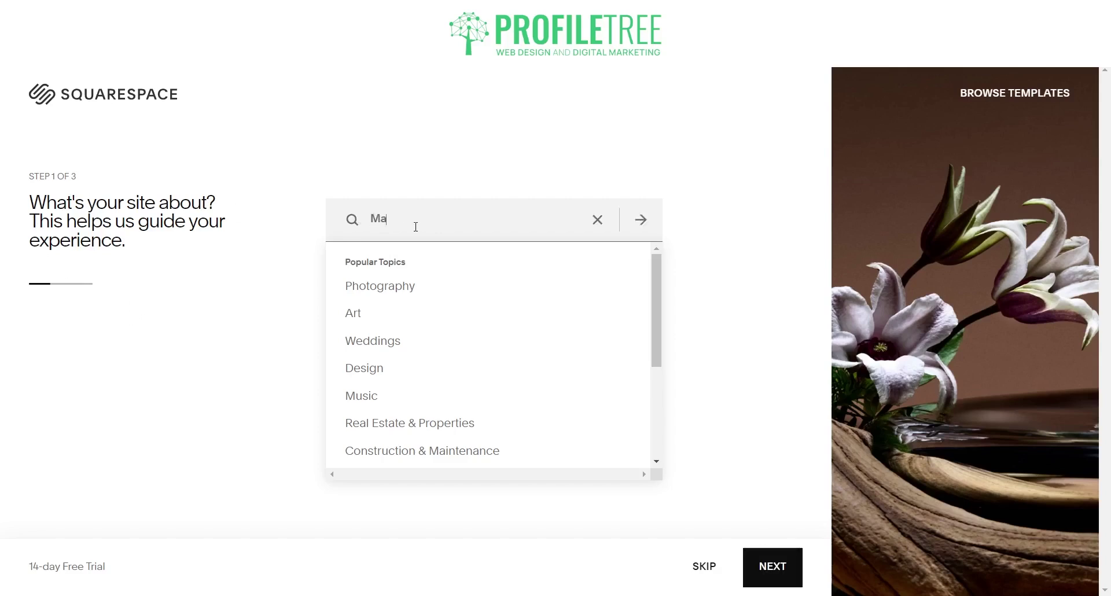
type("rketing Ageneyc")
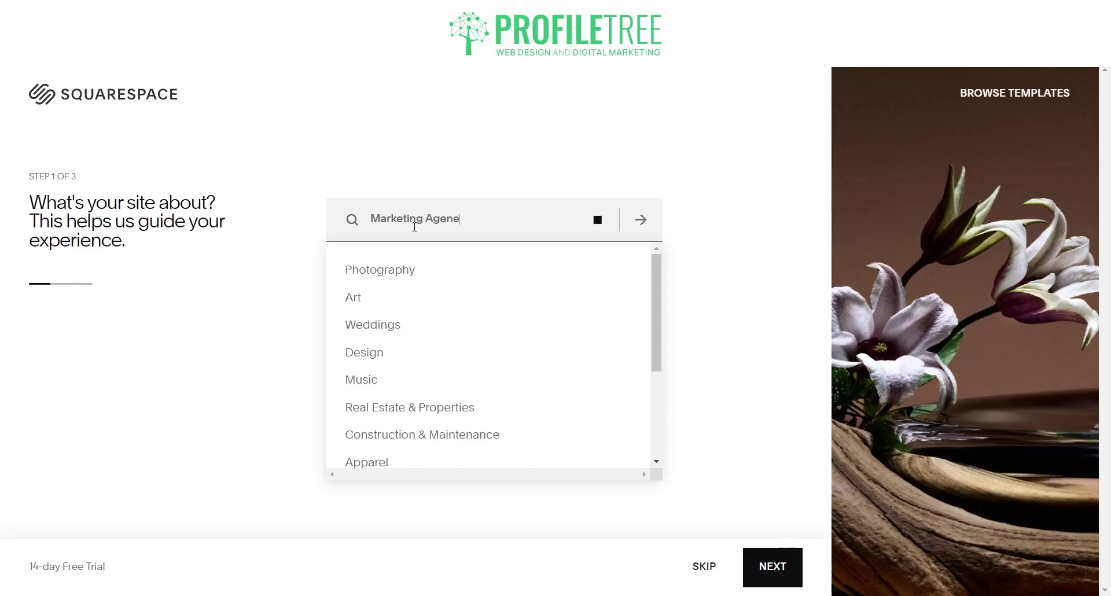
left_click(396, 360)
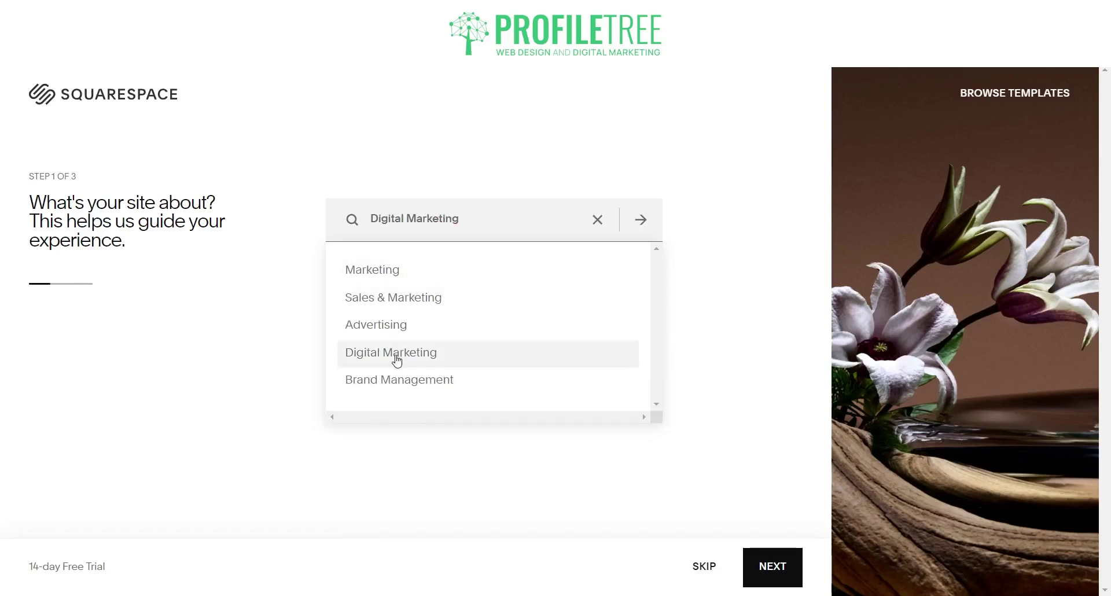
left_click(798, 578)
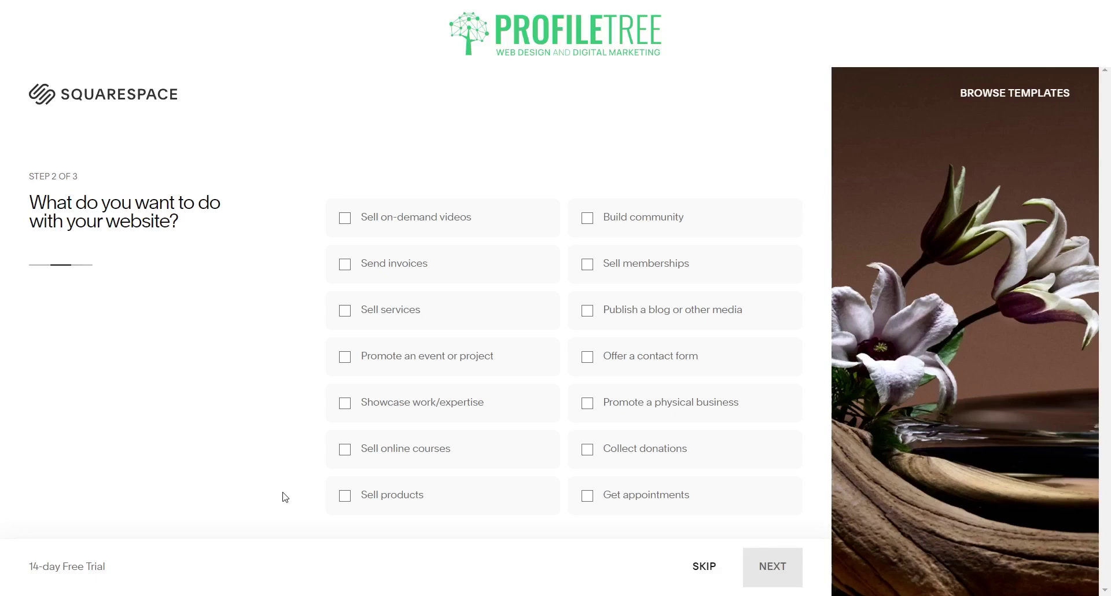
Step: Set the website goals to publishing a blog or other media, showcasing work/expertise, selling services and offering a contact form, and continue
left_click_drag(46, 204, 213, 225)
left_click(51, 204)
left_click(596, 322)
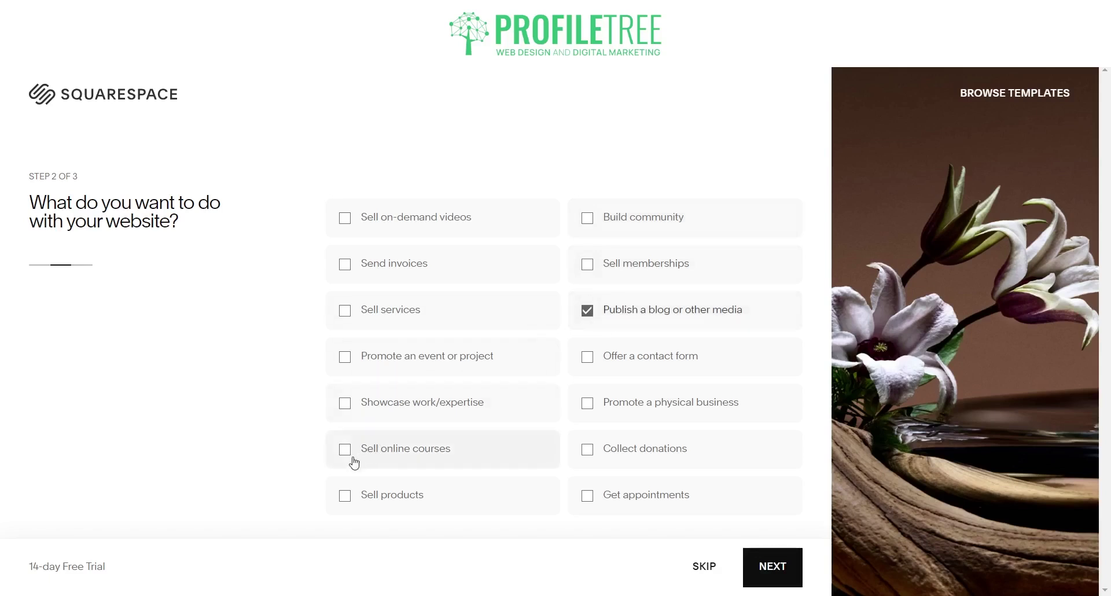
left_click(393, 402)
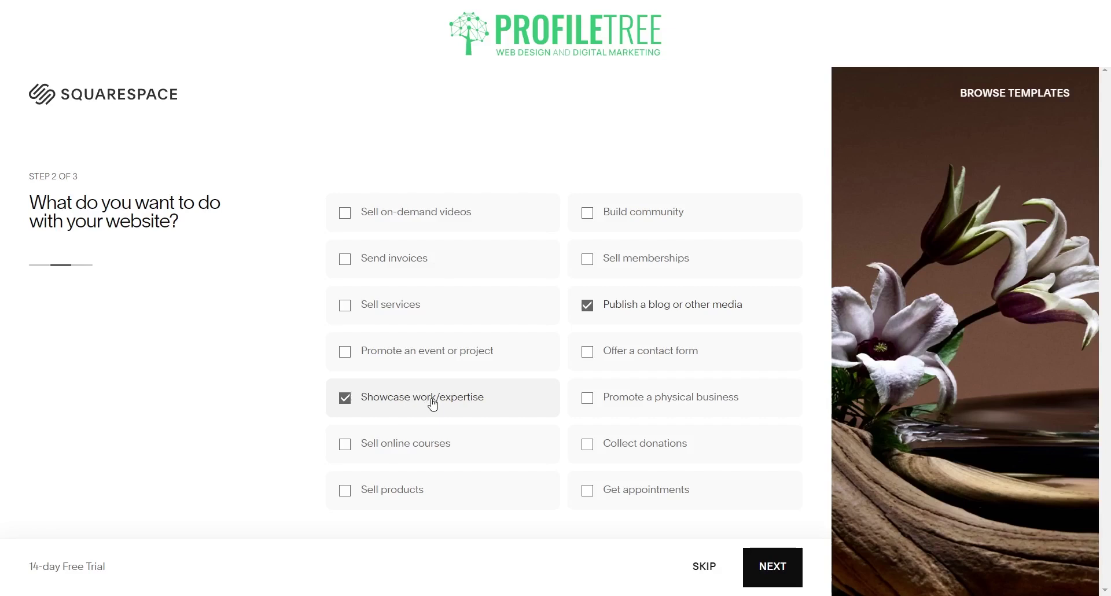
left_click(396, 309)
left_click(682, 353)
left_click(772, 573)
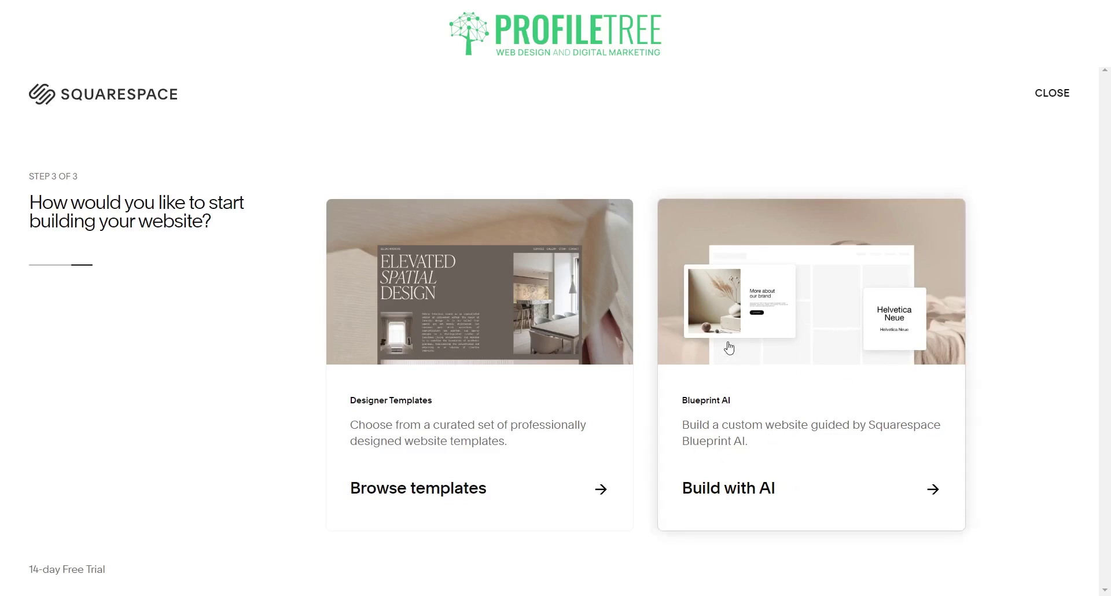
Step: Open the designer templates, look through the Local Business designs and switch the topic to Popular Designs
left_click(426, 403)
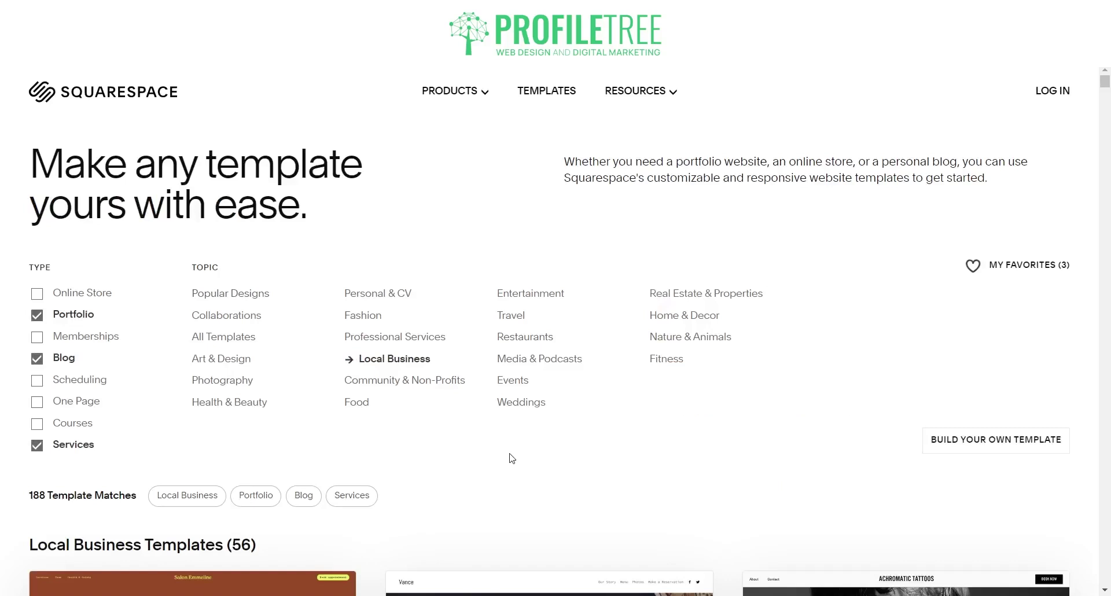
scroll(614, 492, "down", 3)
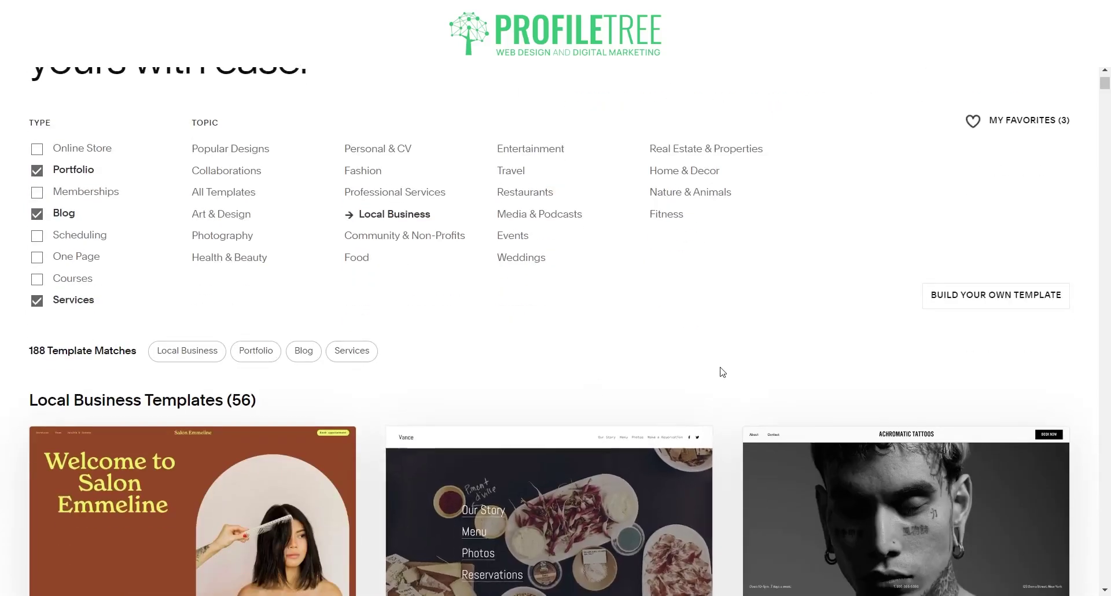
scroll(720, 372, "down", 5)
scroll(735, 318, "up", 3)
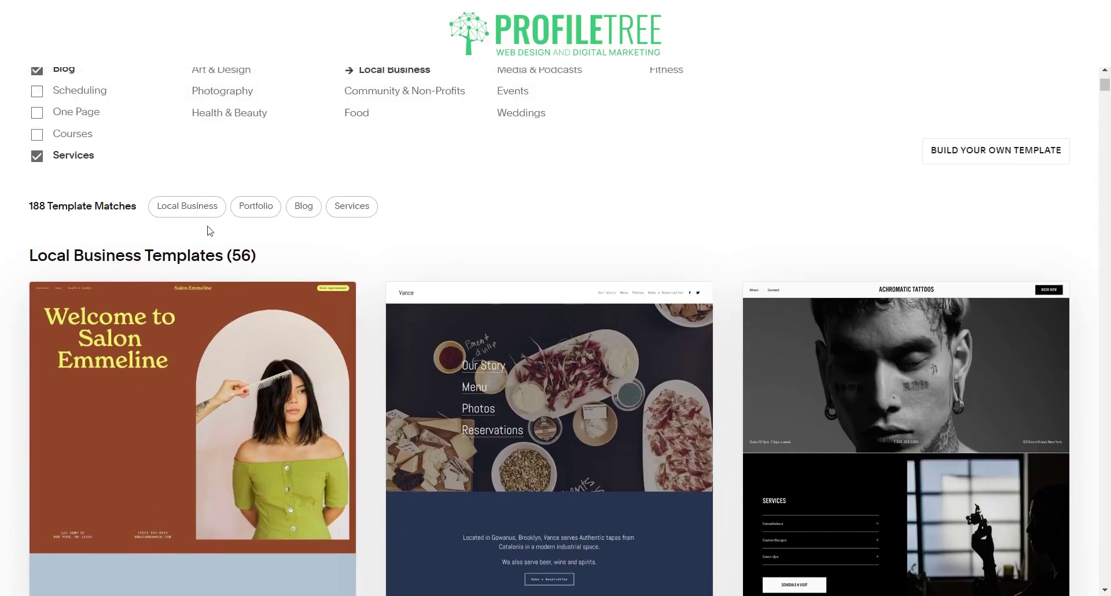
scroll(691, 246, "up", 3)
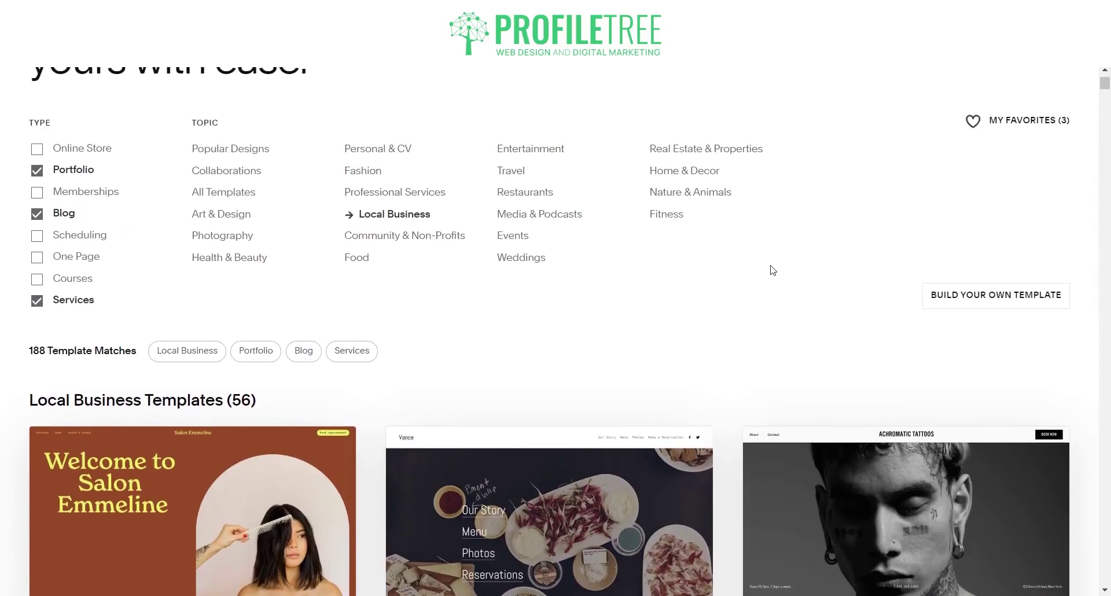
scroll(773, 270, "down", 5)
scroll(354, 266, "up", 3)
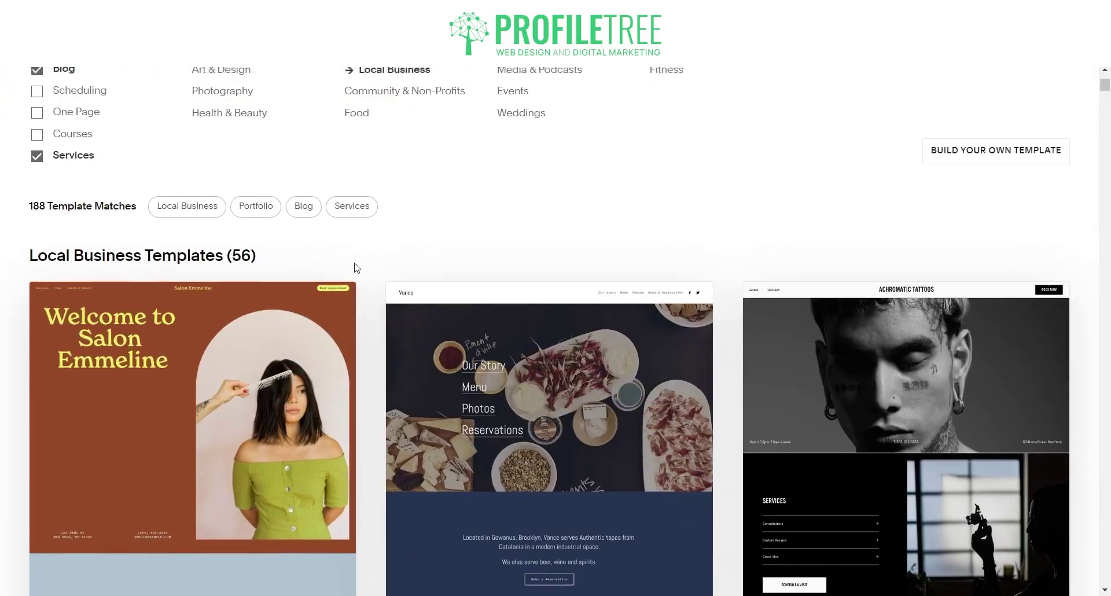
scroll(374, 277, "down", 4)
scroll(373, 277, "down", 10)
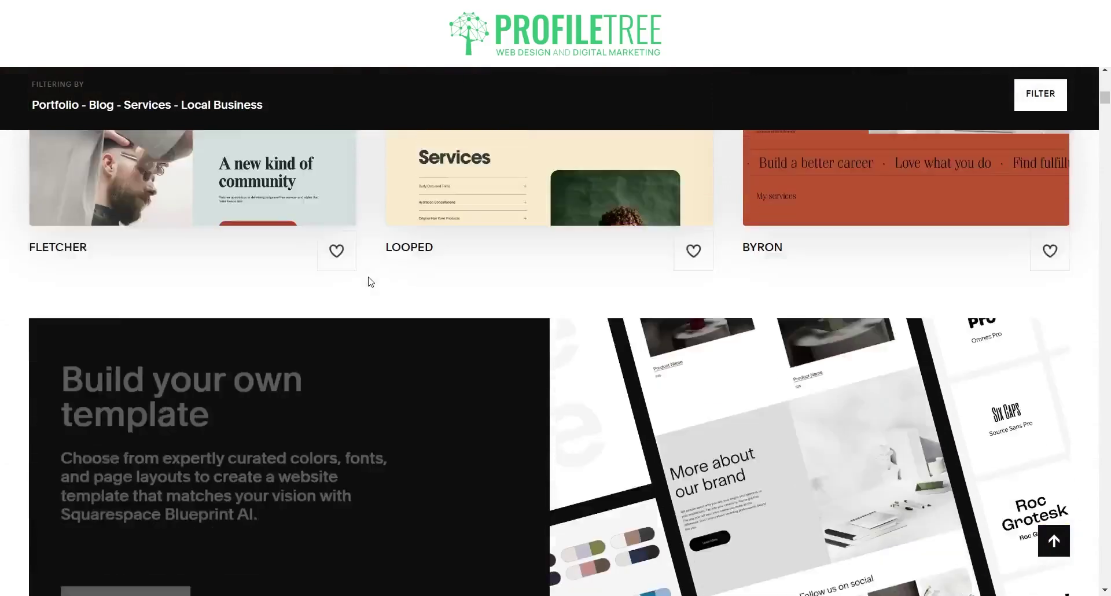
scroll(370, 282, "down", 8)
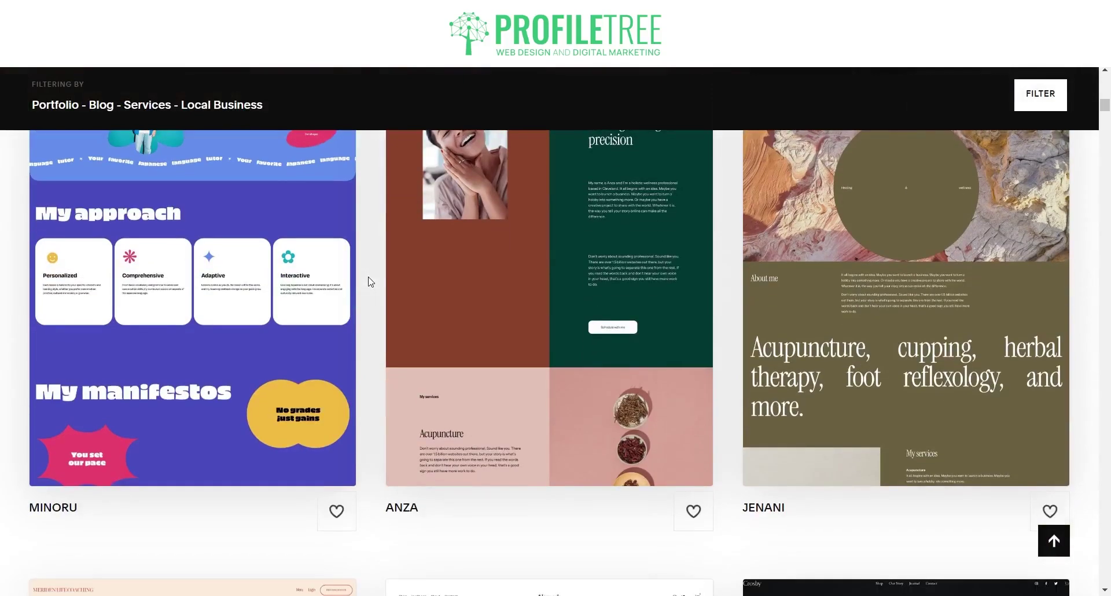
scroll(370, 282, "up", 2)
scroll(827, 342, "down", 6)
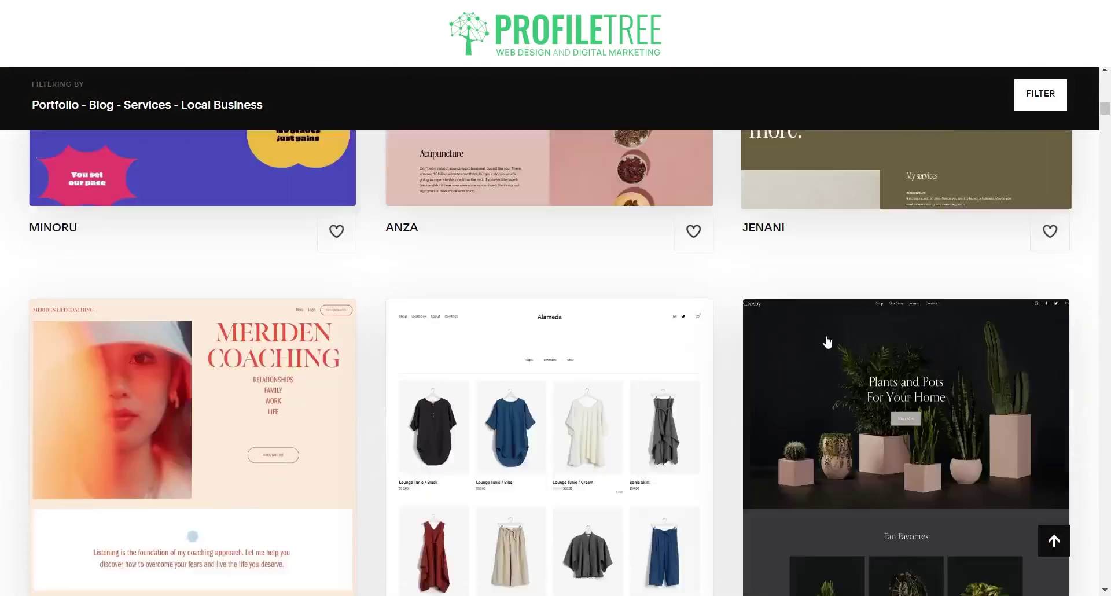
scroll(828, 342, "down", 4)
scroll(771, 340, "down", 8)
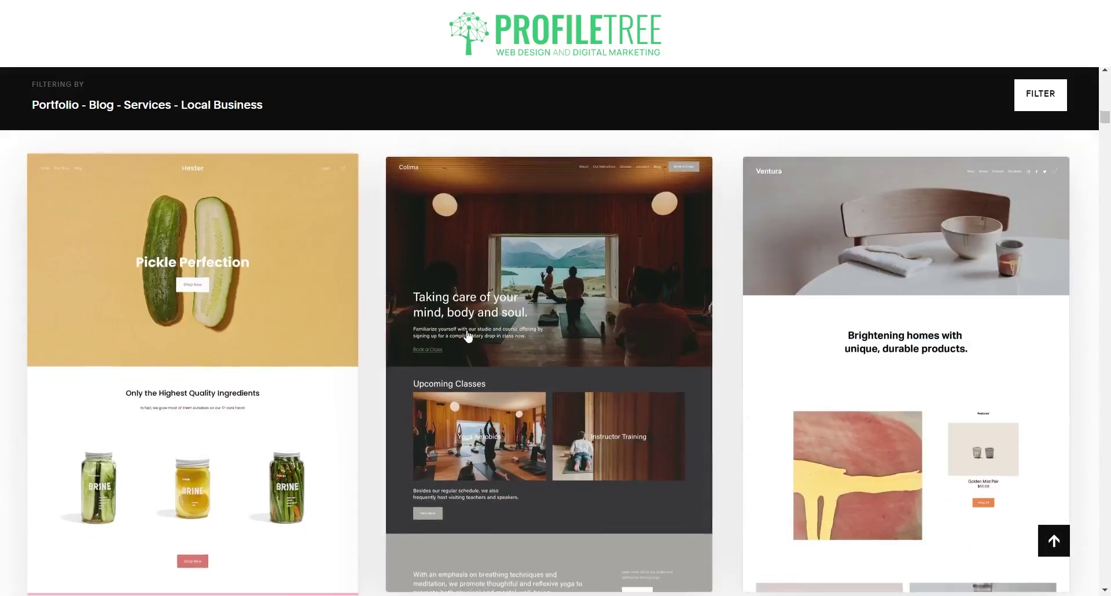
scroll(467, 336, "down", 20)
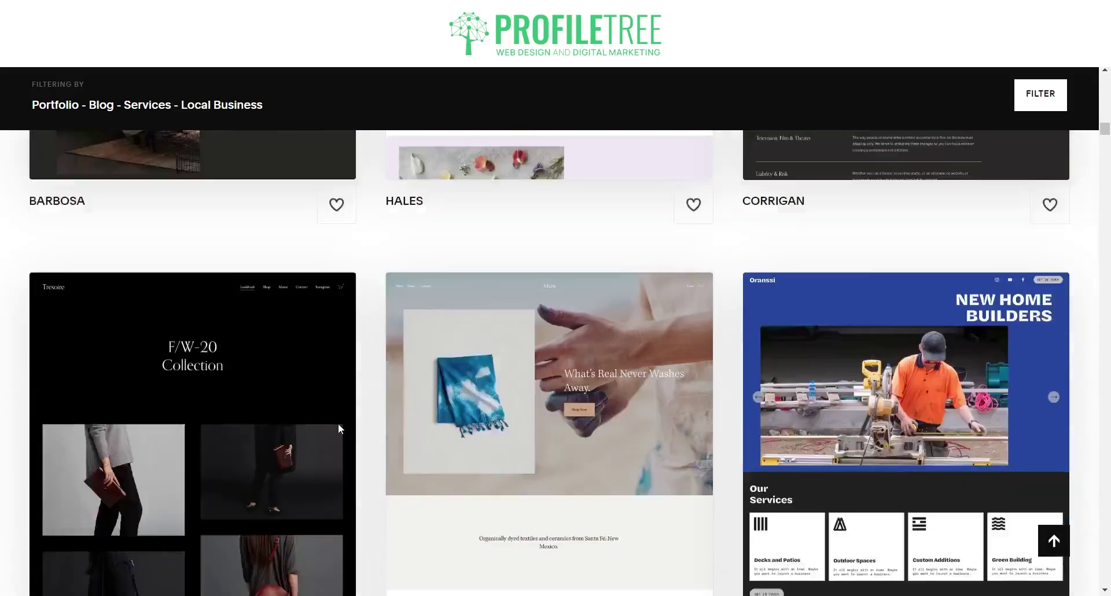
scroll(339, 428, "down", 10)
scroll(834, 373, "up", 6)
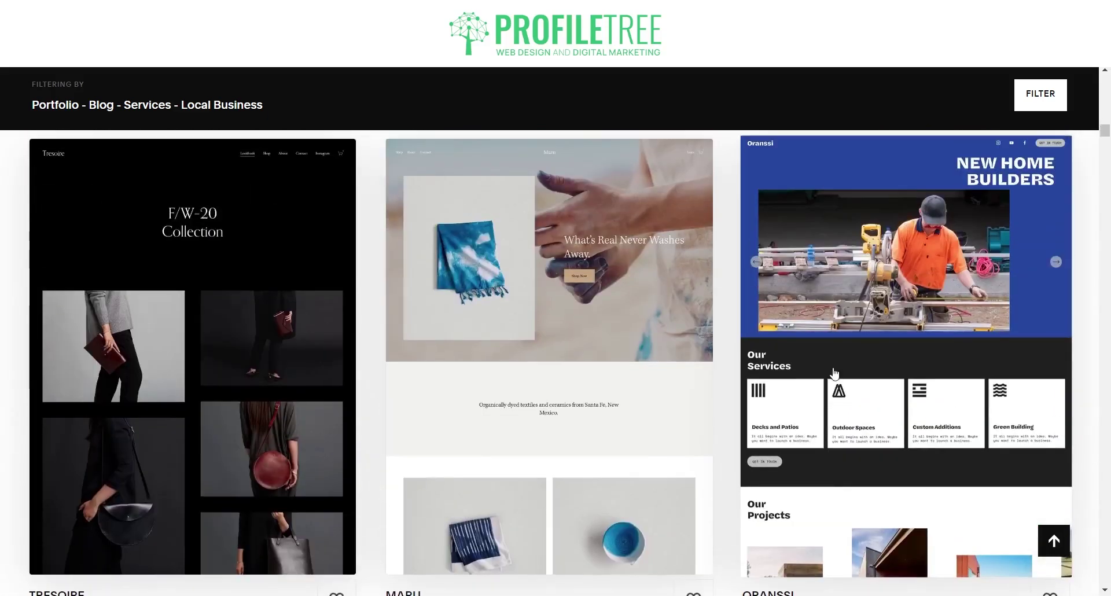
scroll(834, 373, "down", 7)
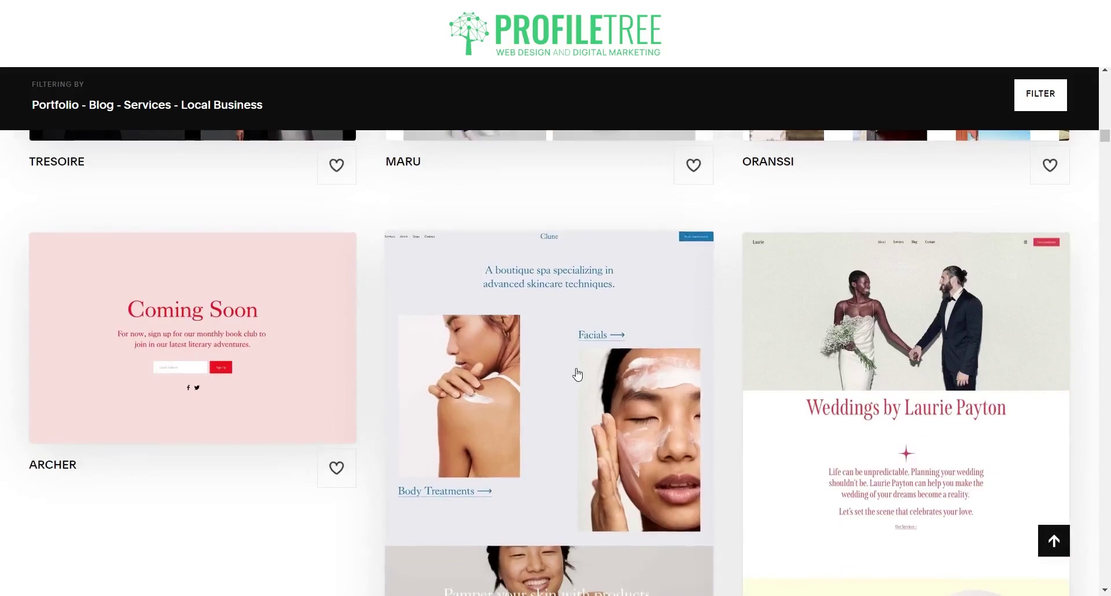
scroll(577, 375, "down", 9)
left_click_drag(1103, 149, 1105, 84)
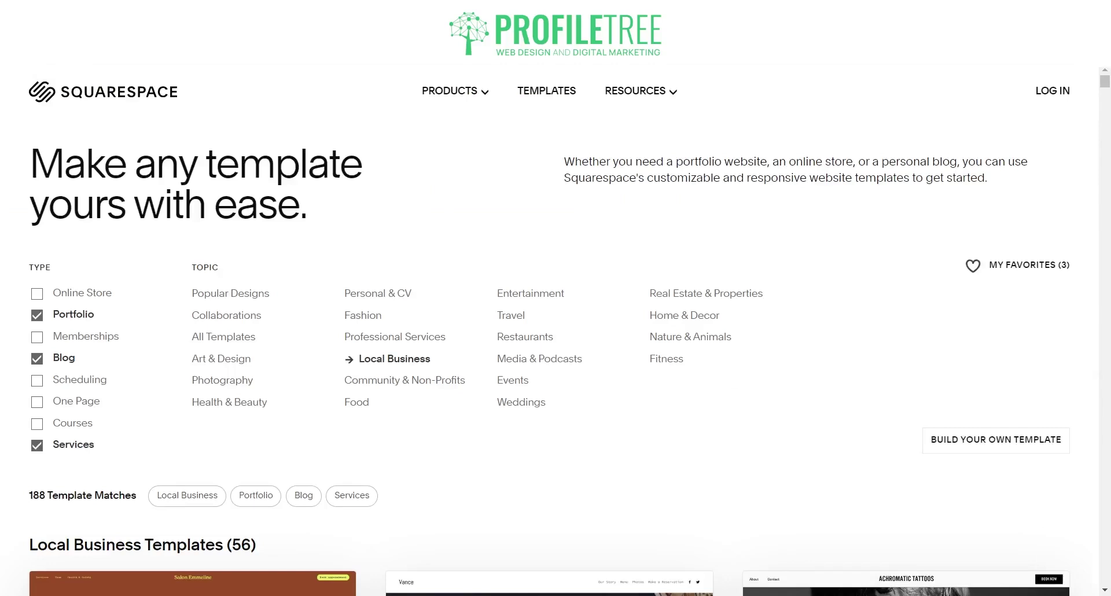
left_click(238, 294)
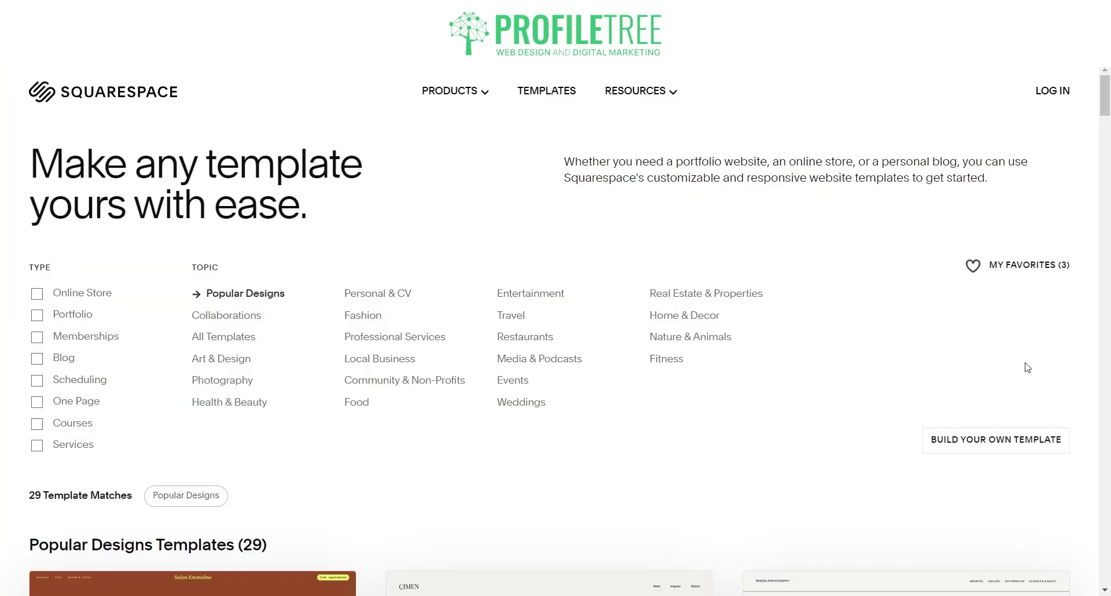
Step: Start building a custom template instead of a premade one and show more options for creating the account
left_click(989, 441)
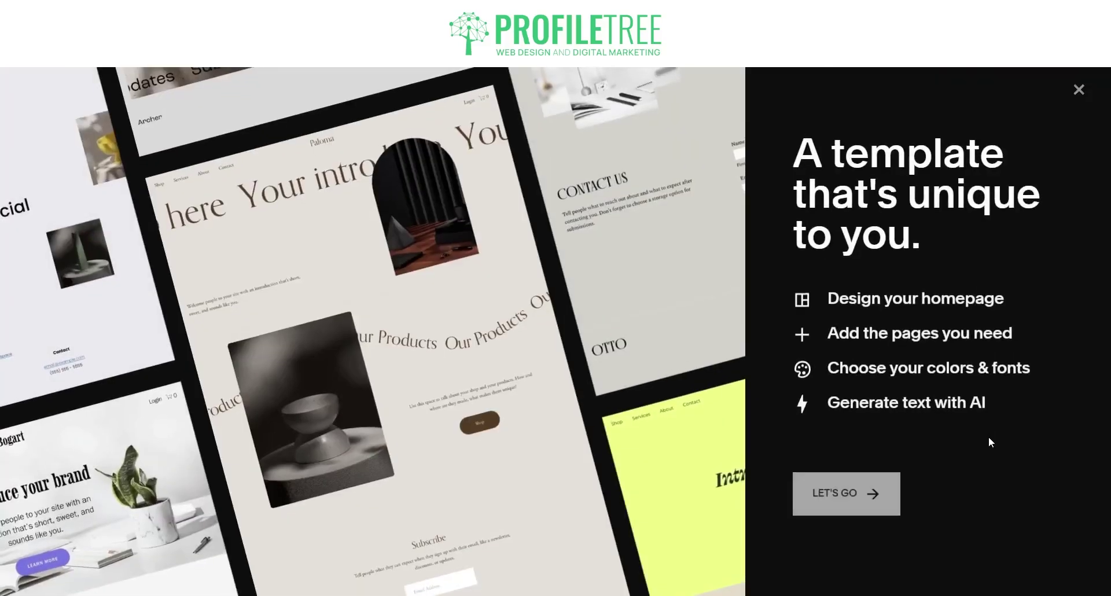
left_click_drag(998, 409, 810, 403)
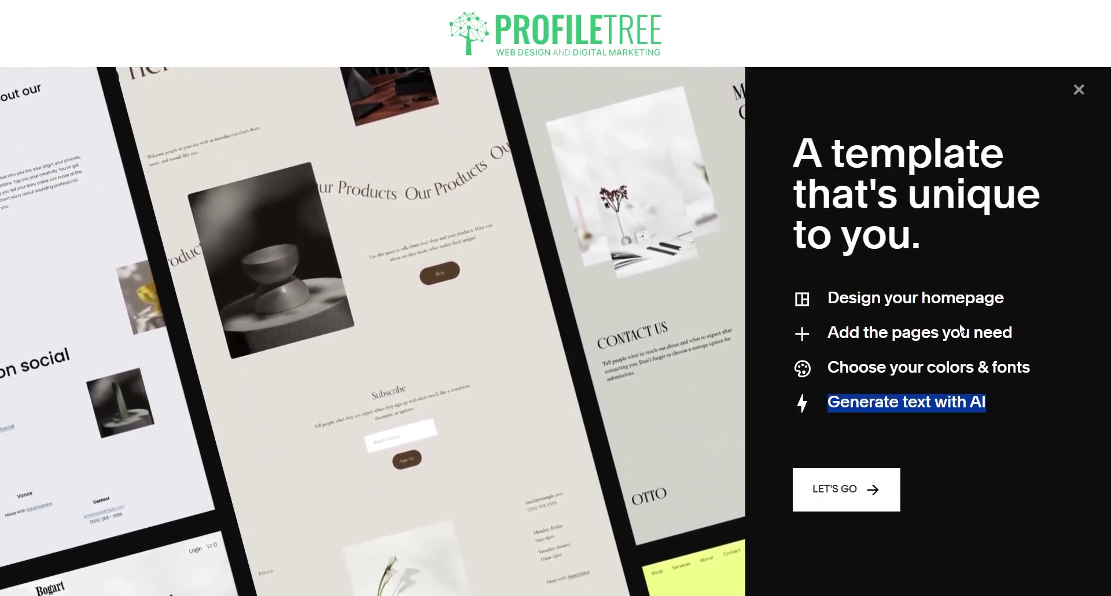
left_click(836, 490)
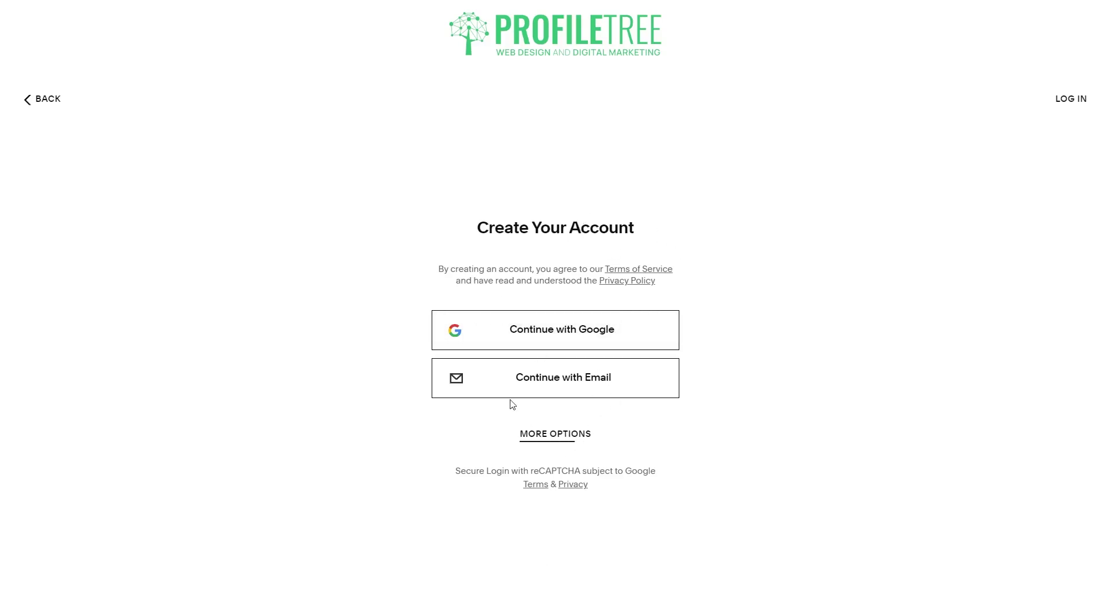
left_click(567, 434)
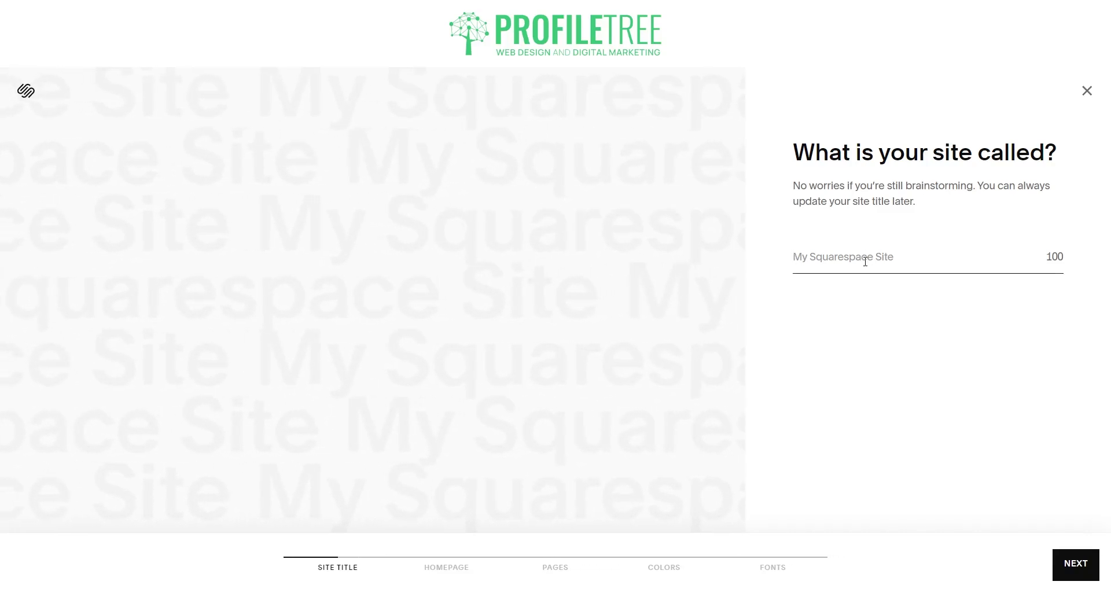
Step: Name the site "ProfileTree Tutorial" and continue to the homepage setup
type("Profile")
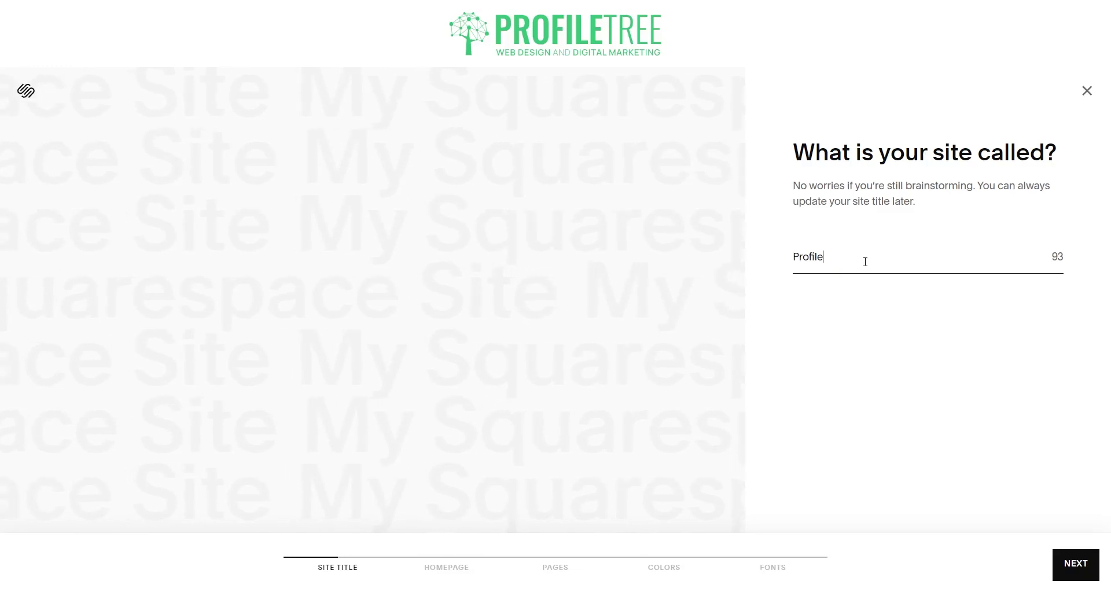
type("Tree Tur")
key("BackSpace")
type("torial")
left_click(1071, 566)
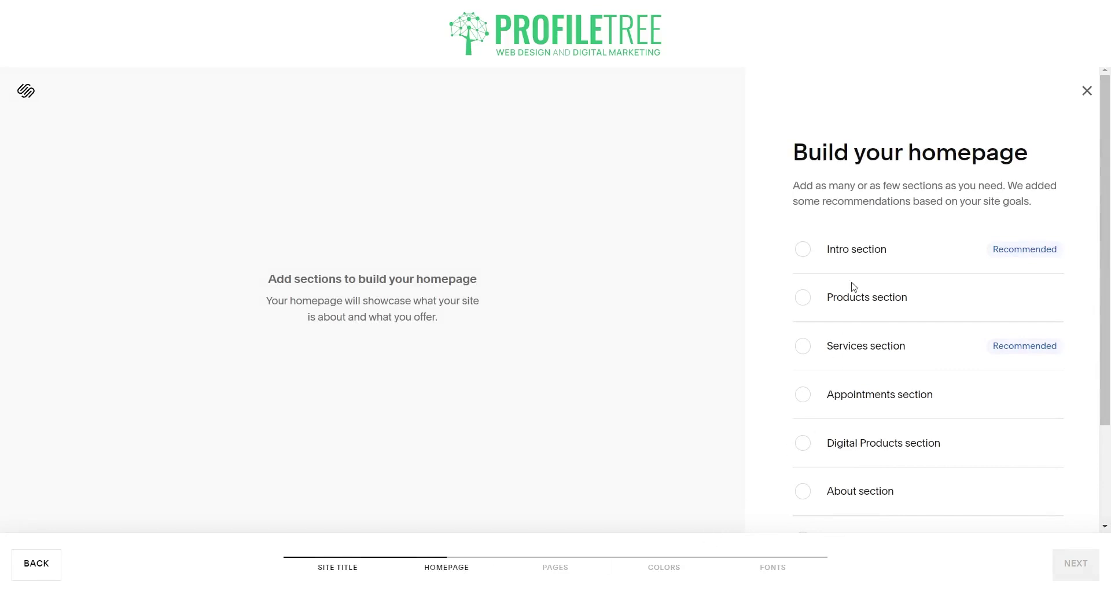
Step: Add Intro, Services, Forms, Footer, About and Social sections to the homepage and review the page preview
left_click(802, 249)
left_click(802, 346)
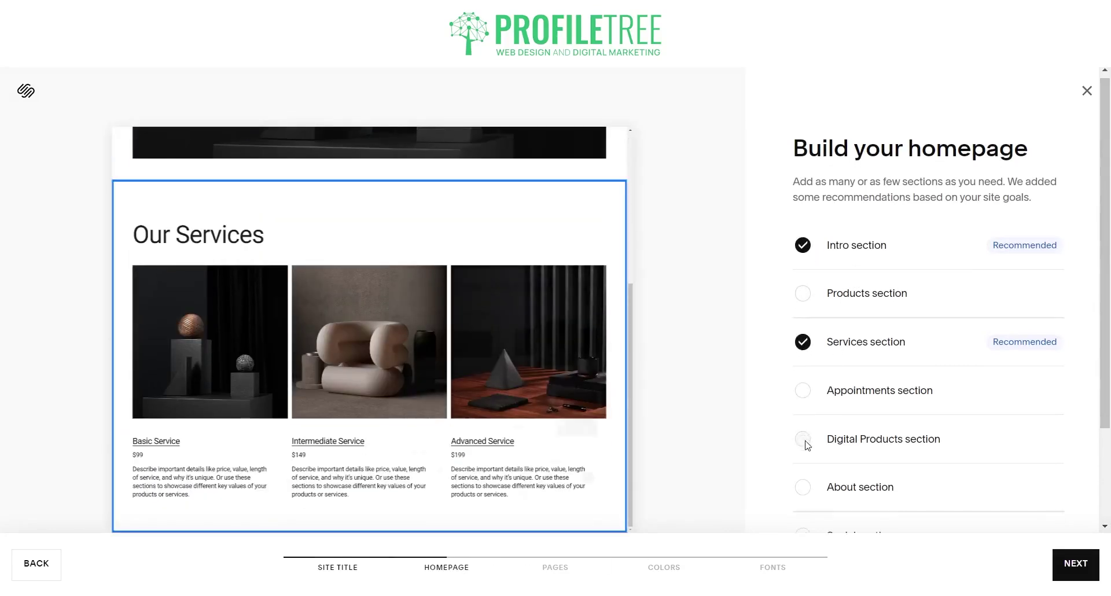
scroll(806, 440, "down", 2)
left_click(804, 463)
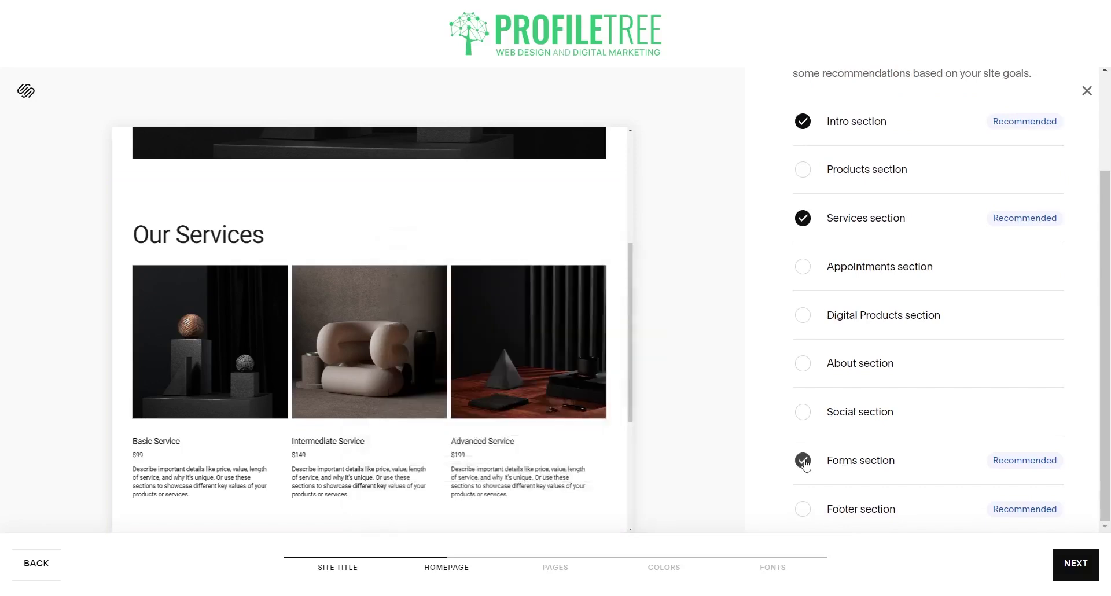
left_click(804, 511)
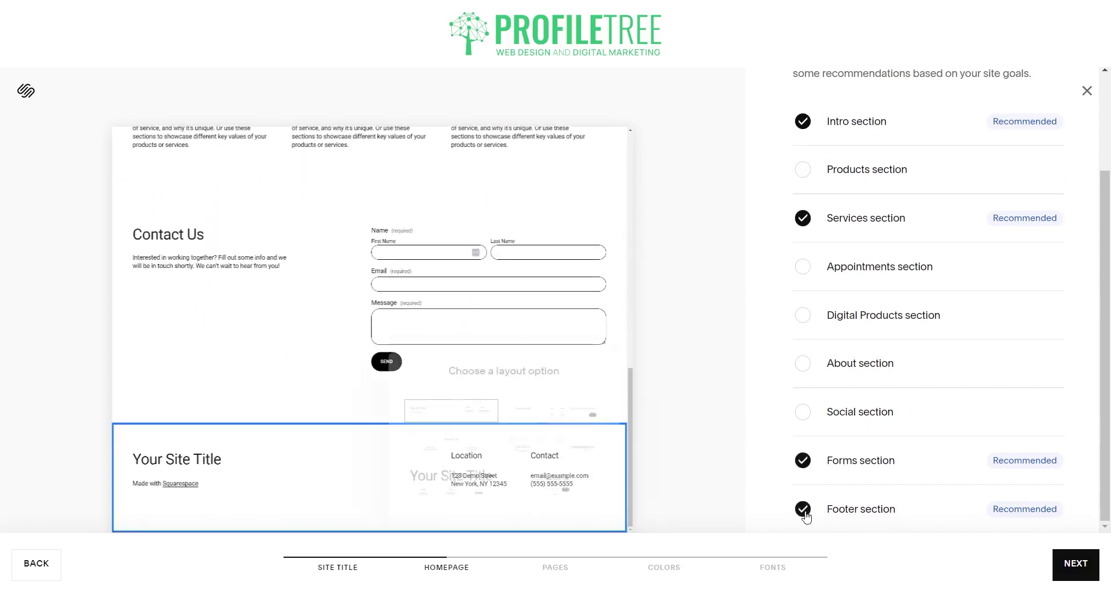
left_click(803, 364)
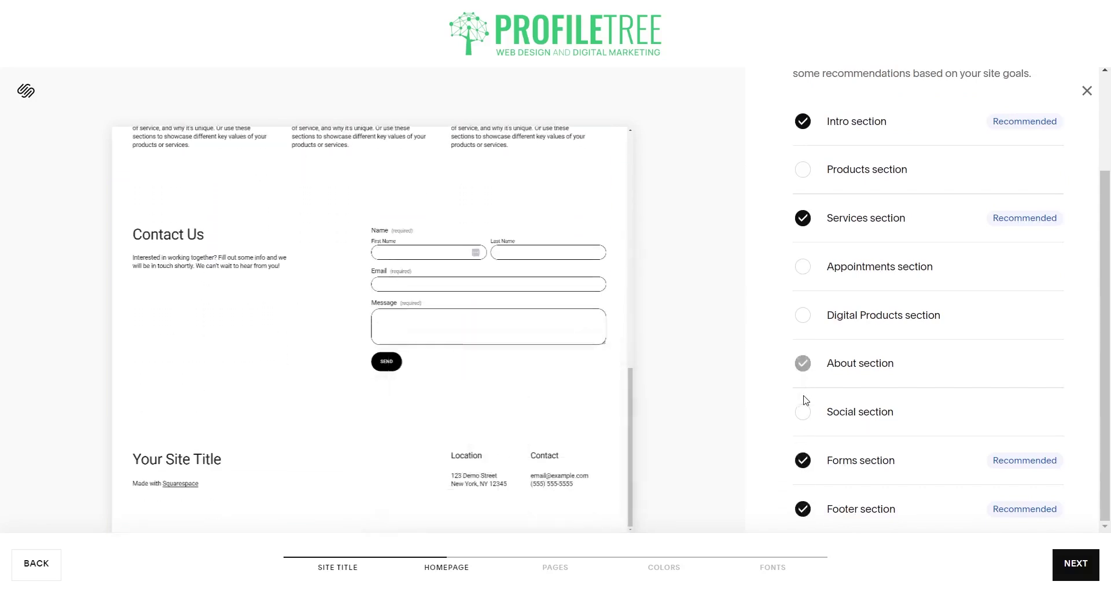
left_click(803, 412)
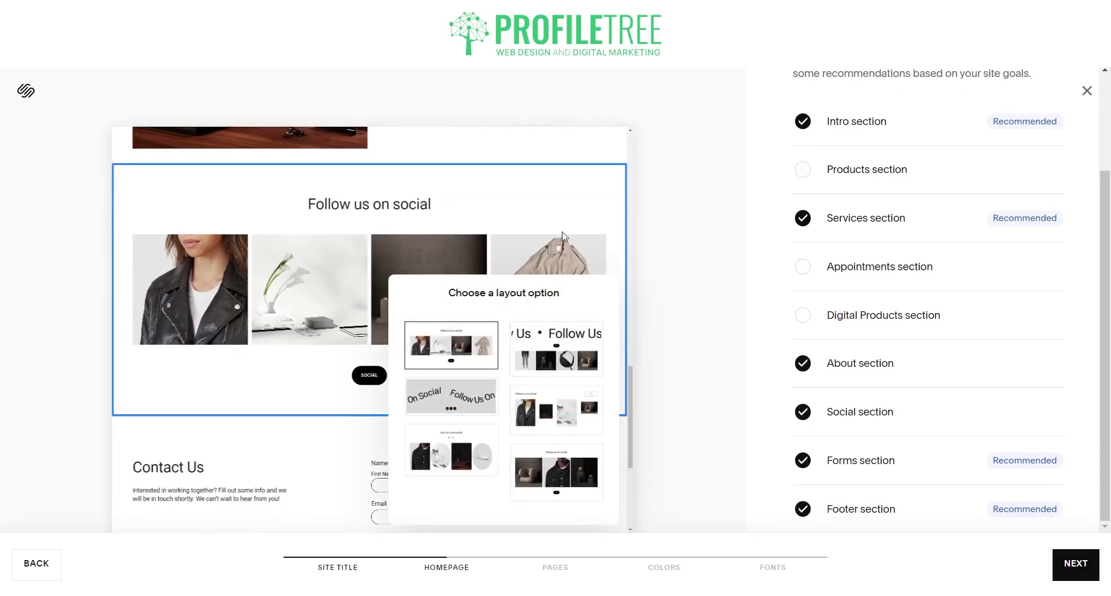
scroll(526, 253, "up", 10)
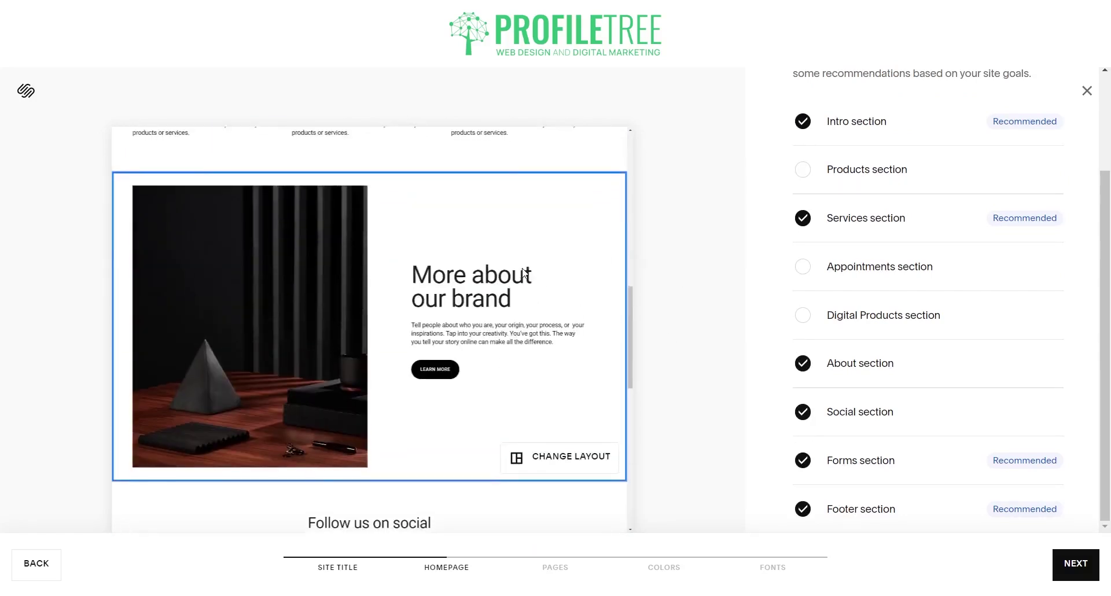
scroll(524, 272, "up", 5)
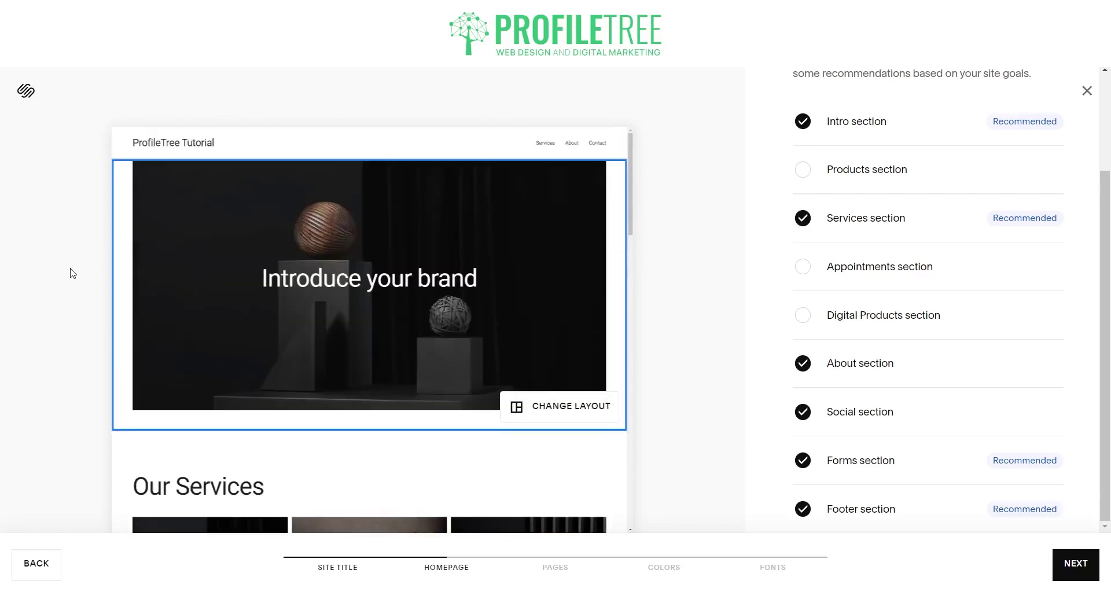
Step: Compare the intro section's layout options and apply the dark one with oversized brand name text running across the bottom of the image
left_click(560, 410)
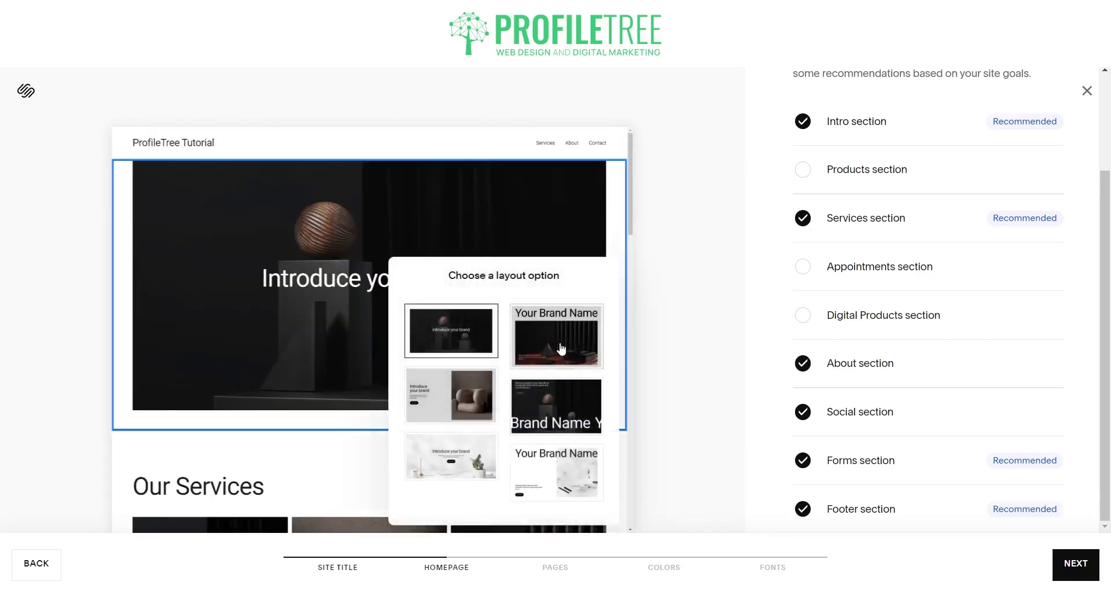
left_click(460, 415)
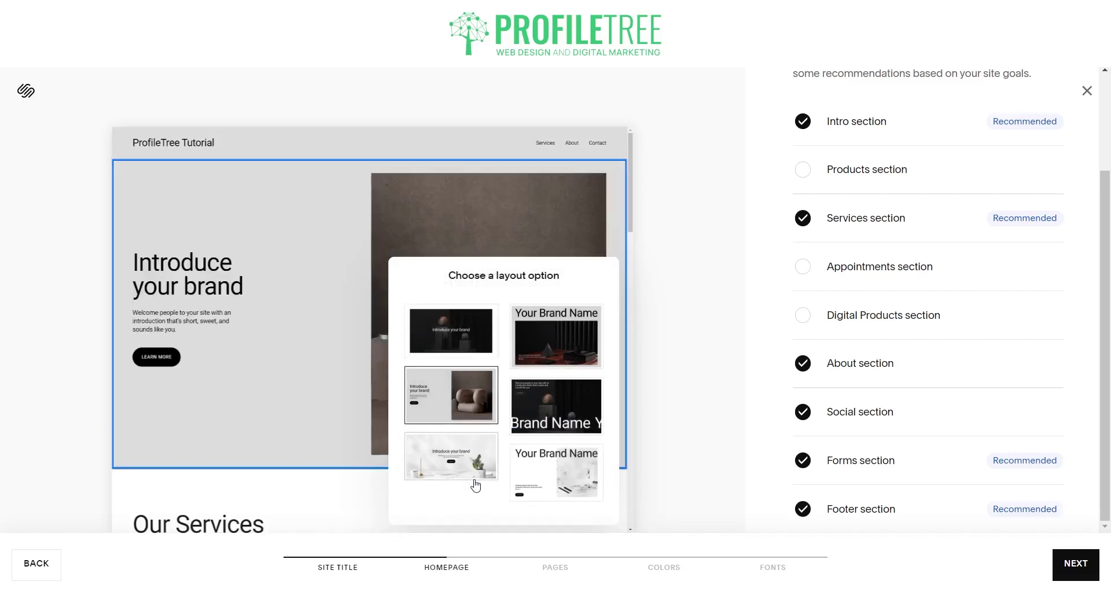
left_click(541, 476)
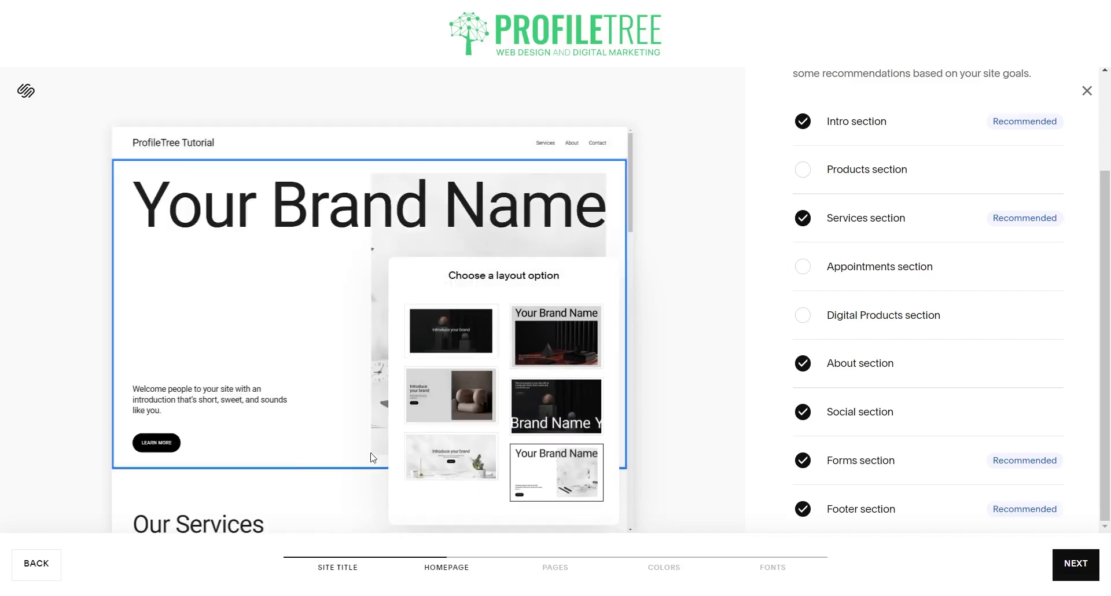
left_click(548, 410)
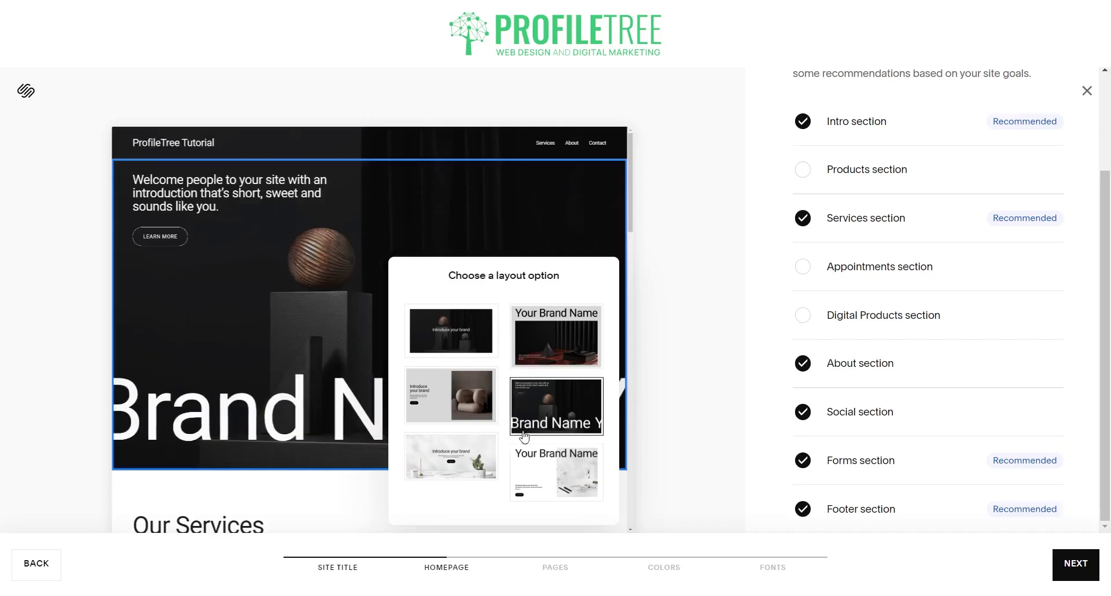
left_click(706, 364)
Step: Change the Our Services section to the layout with three text-only service columns side by side
scroll(420, 342, "down", 2)
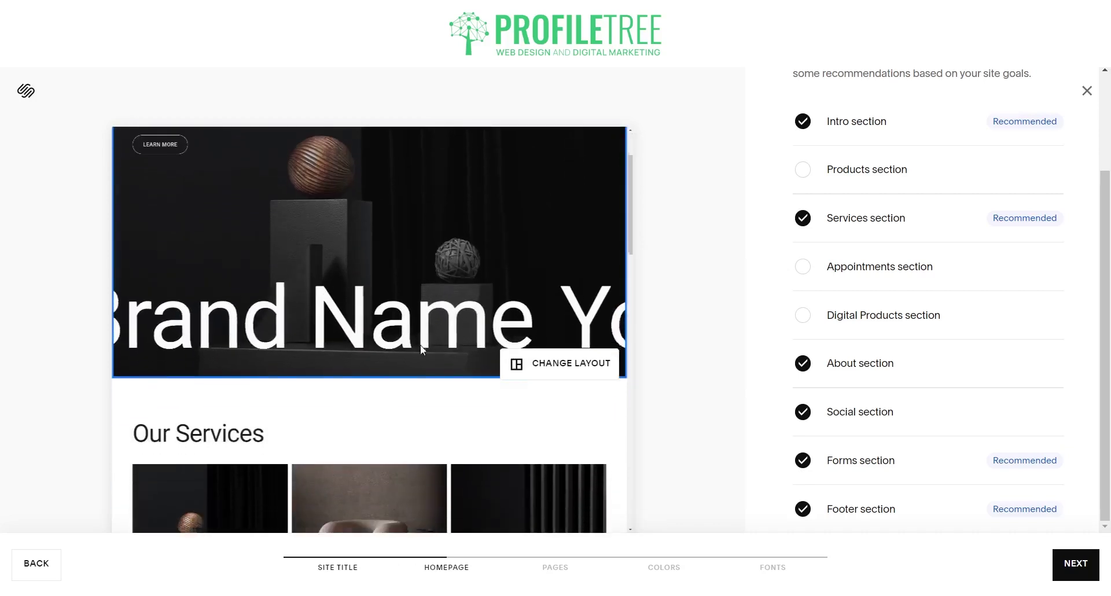
scroll(420, 345, "down", 4)
left_click(557, 517)
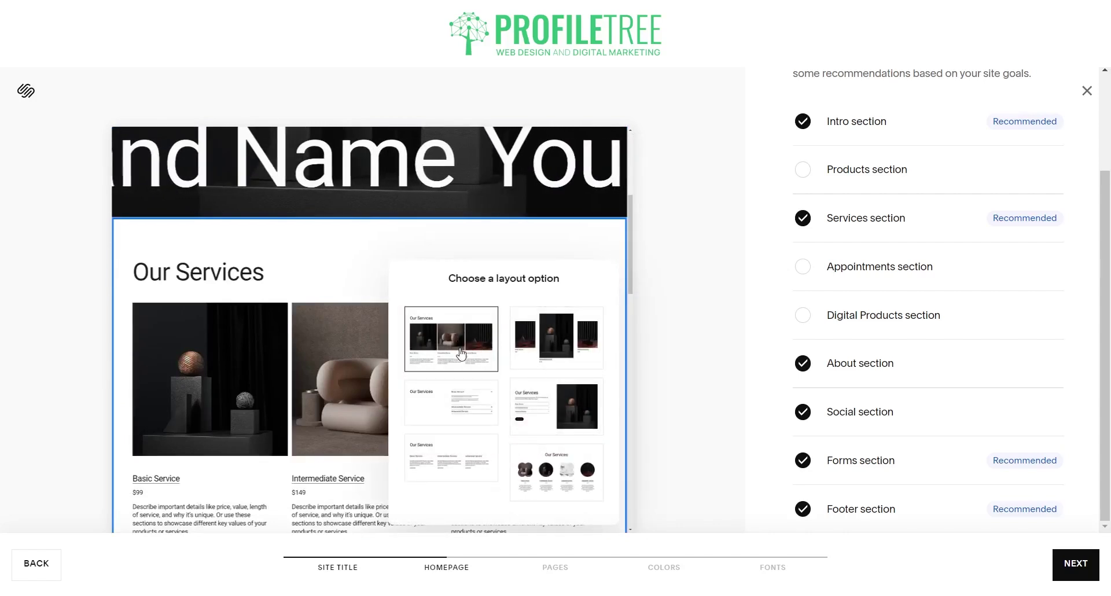
left_click(453, 478)
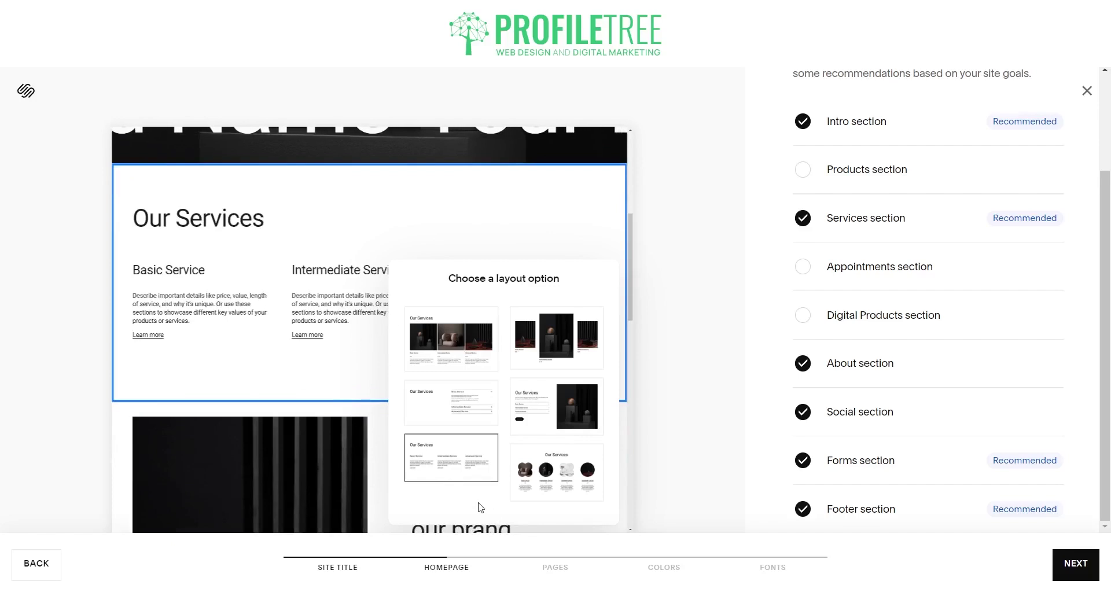
left_click(677, 320)
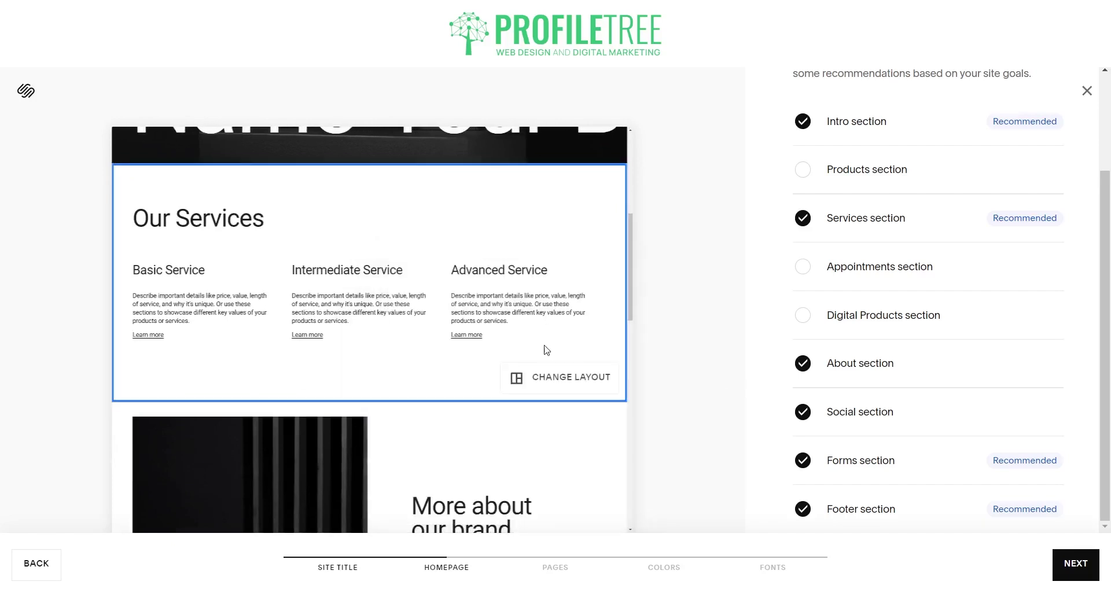
Step: Try the "About our brand" layout with a tall image beside the text for the About section and check the page
scroll(546, 349, "down", 4)
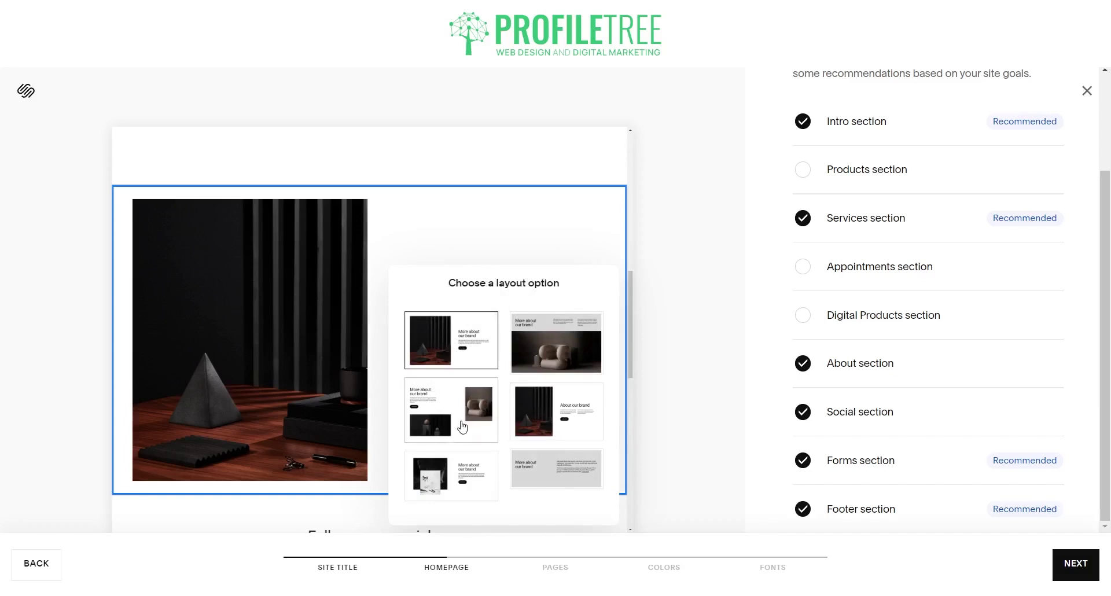
left_click(547, 433)
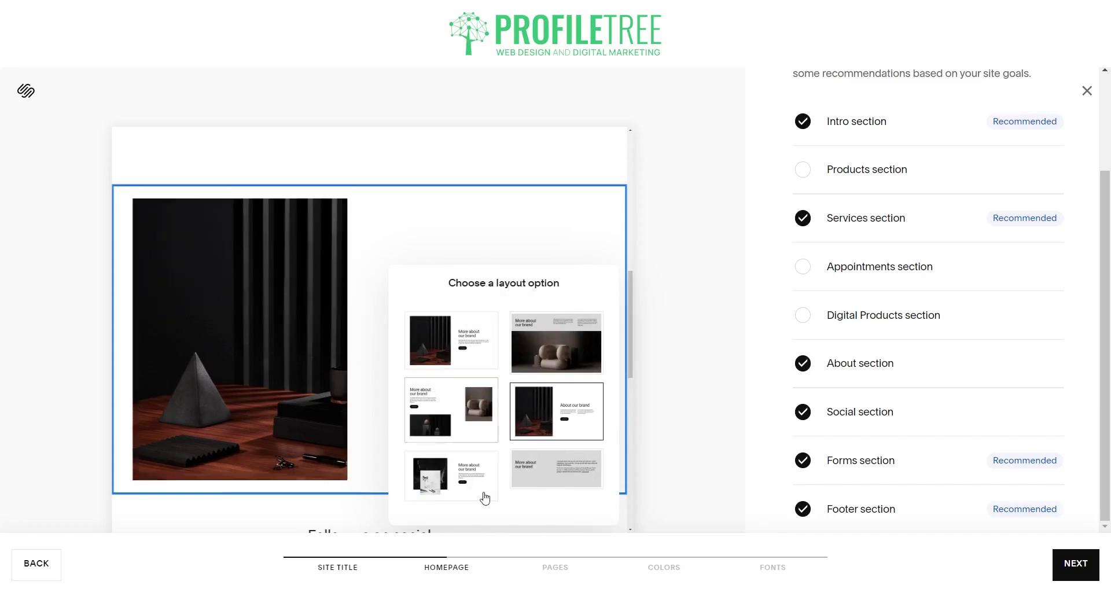
left_click(690, 397)
scroll(388, 383, "up", 2)
scroll(387, 383, "up", 5)
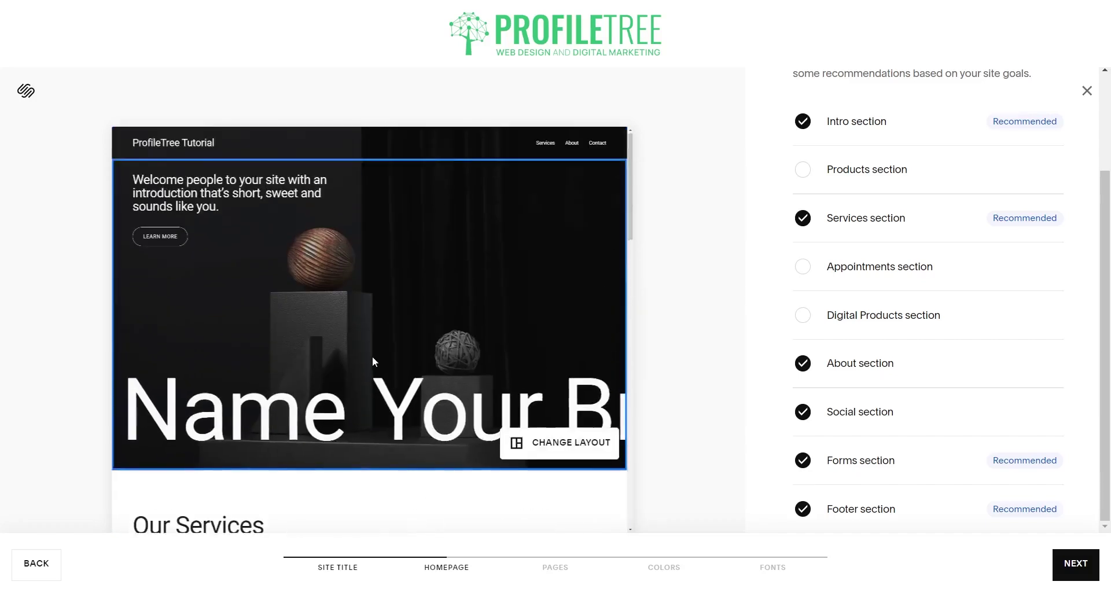
Step: Change the About section to the "More about our brand" layout with text above a full-width armchair image
scroll(373, 359, "down", 6)
mouse_move(558, 490)
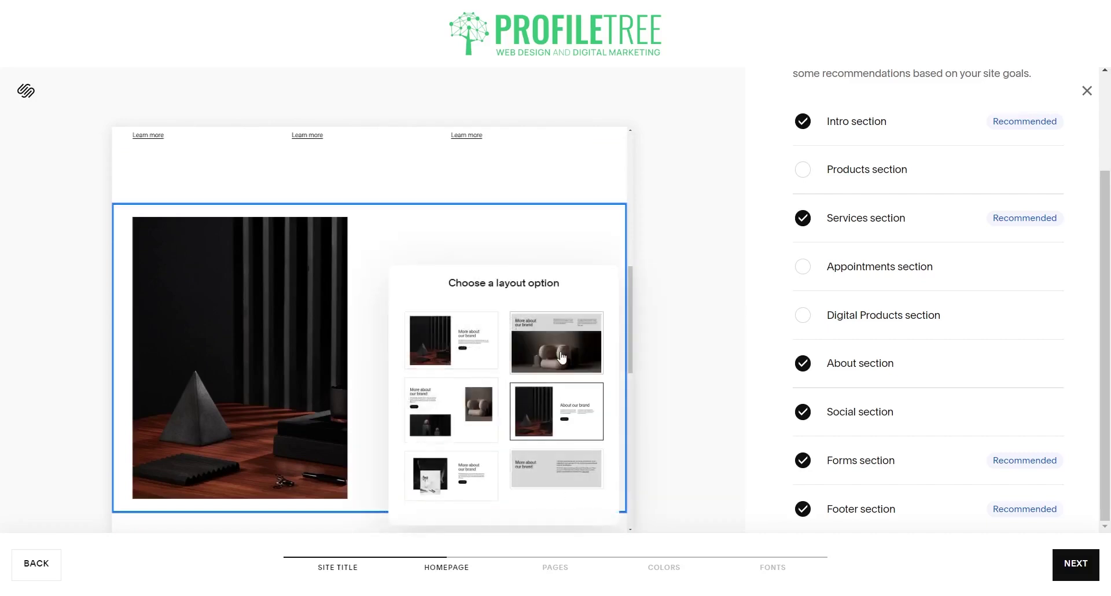
left_click(561, 357)
left_click(680, 296)
Step: Look over the layout options for the "Follow us on social" section and keep the current four-image layout
scroll(539, 307, "up", 3)
scroll(538, 313, "down", 6)
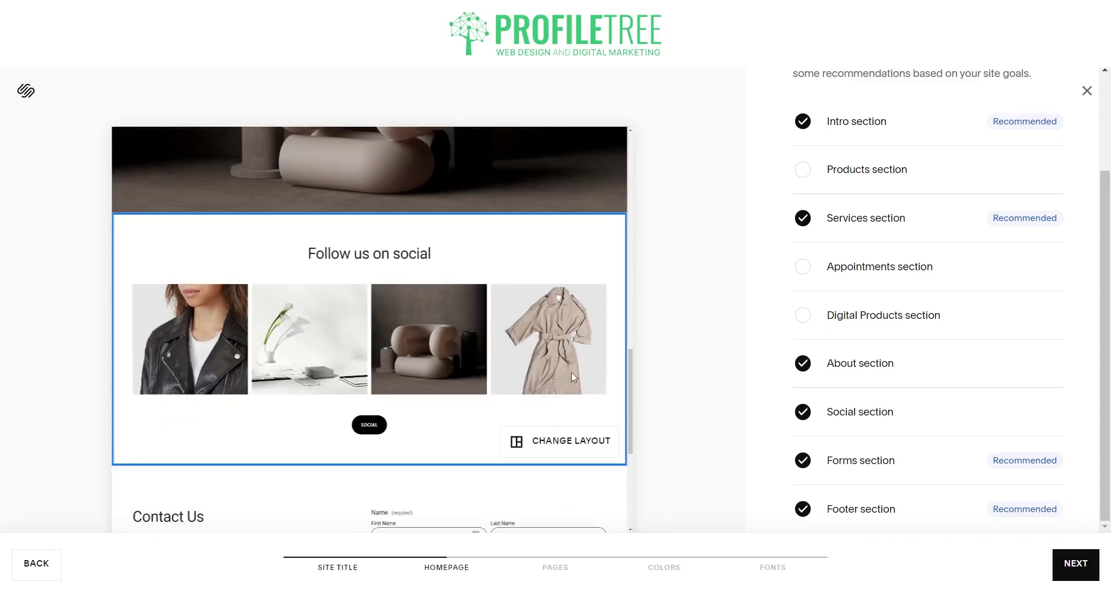
left_click(579, 441)
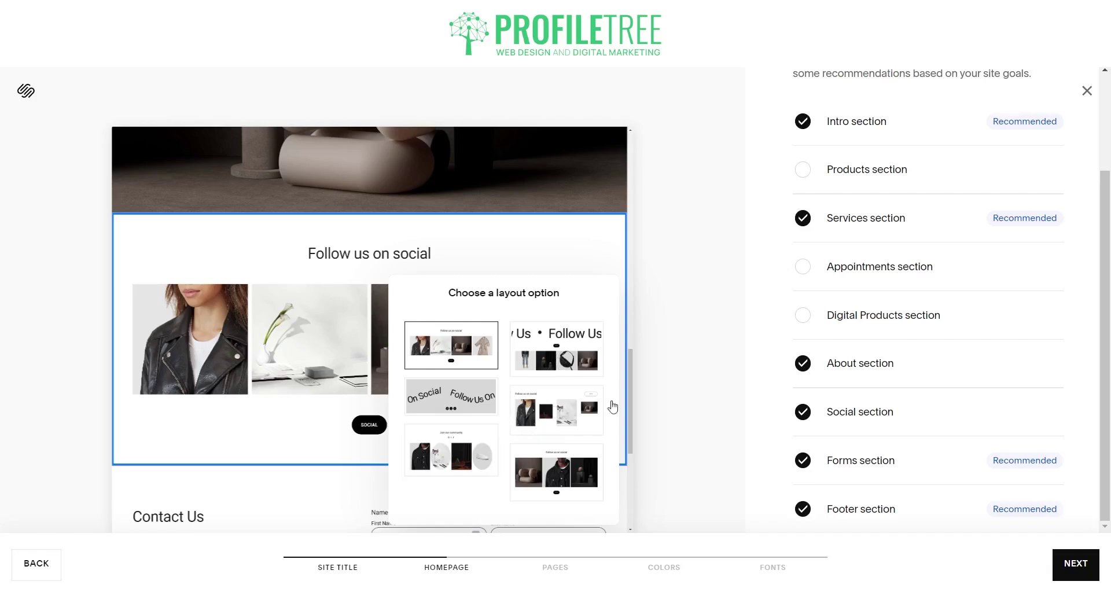
left_click(707, 388)
Step: Change the Contact Us section to the layout with the form beside a large armchair image
scroll(509, 422, "down", 4)
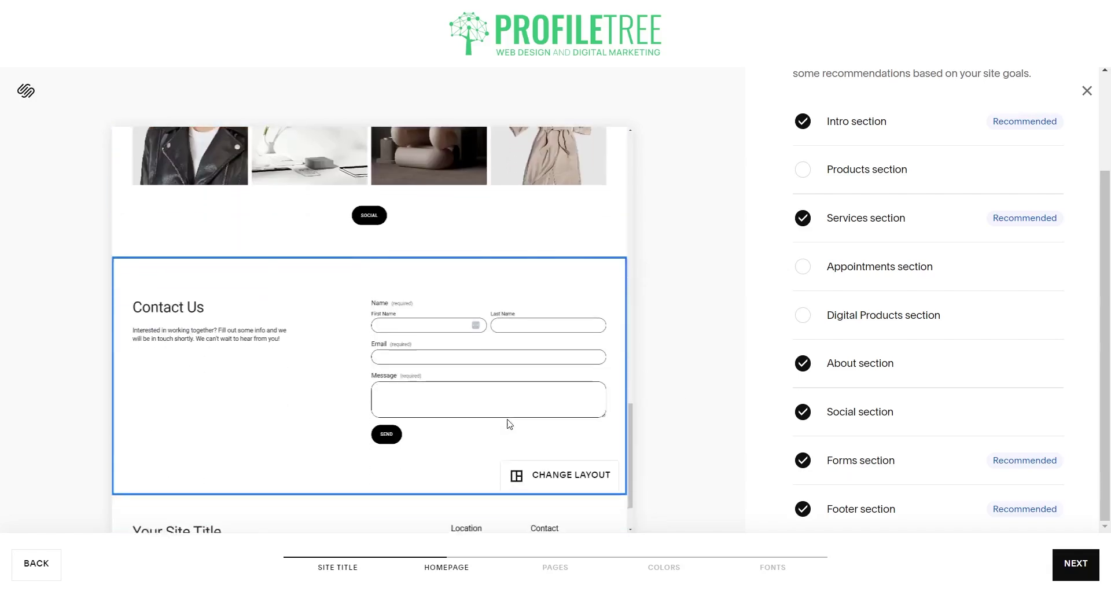
left_click(572, 463)
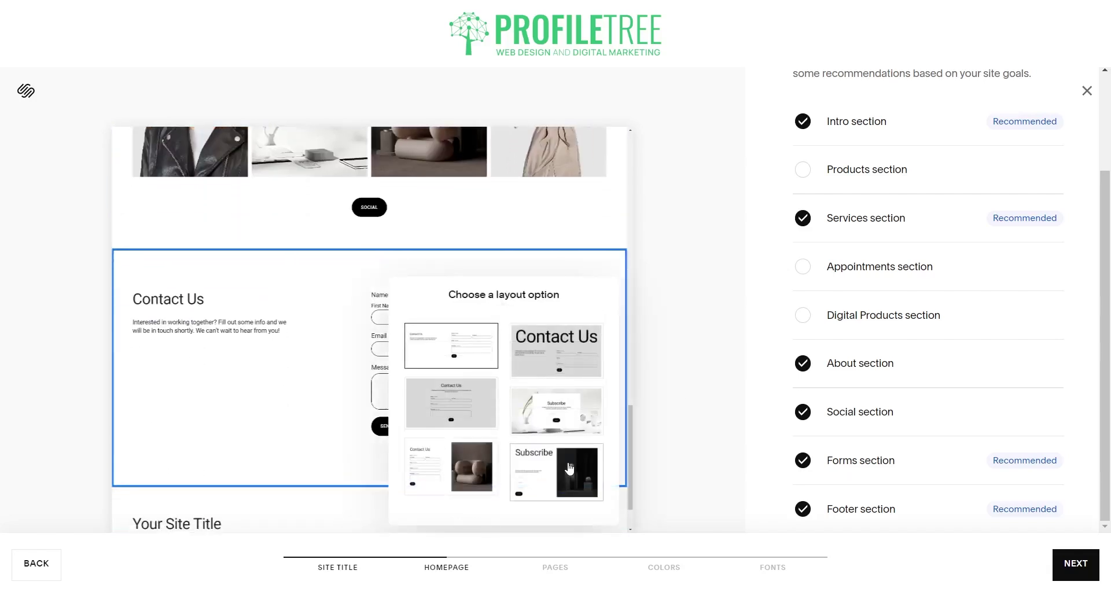
left_click(465, 475)
left_click(690, 363)
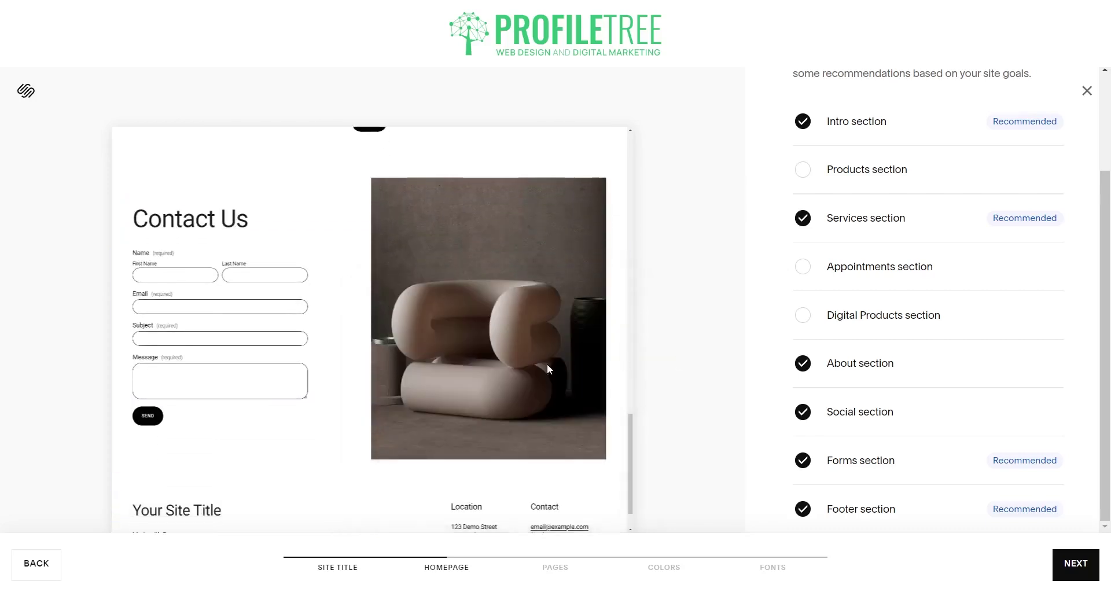
Step: Change the footer to the layout with Explore and Follow us link columns and an email sign-up field
scroll(519, 448, "down", 1)
left_click(538, 516)
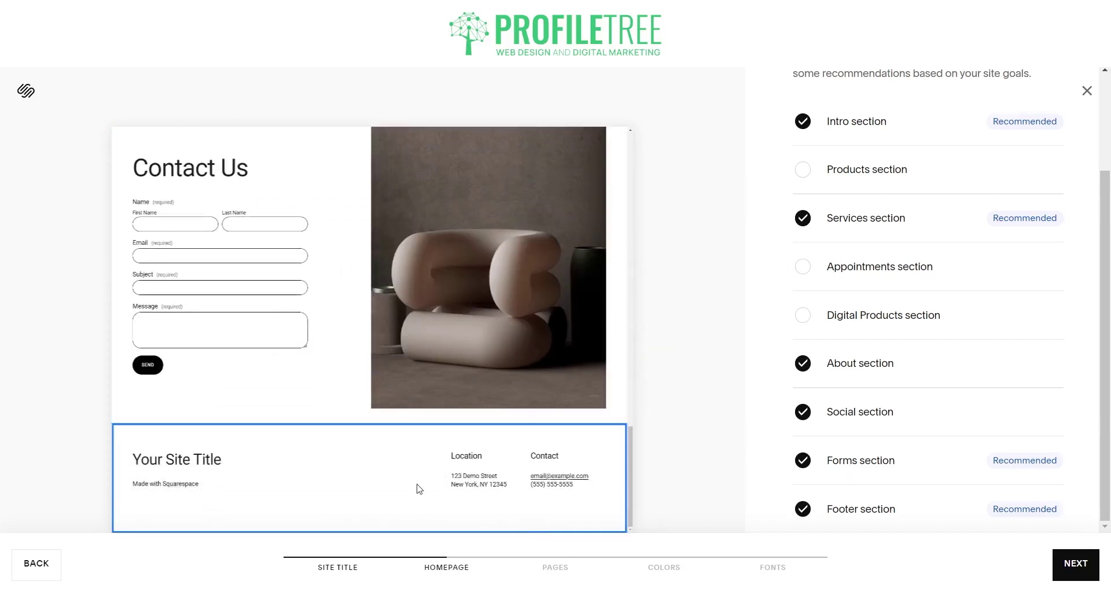
left_click(551, 412)
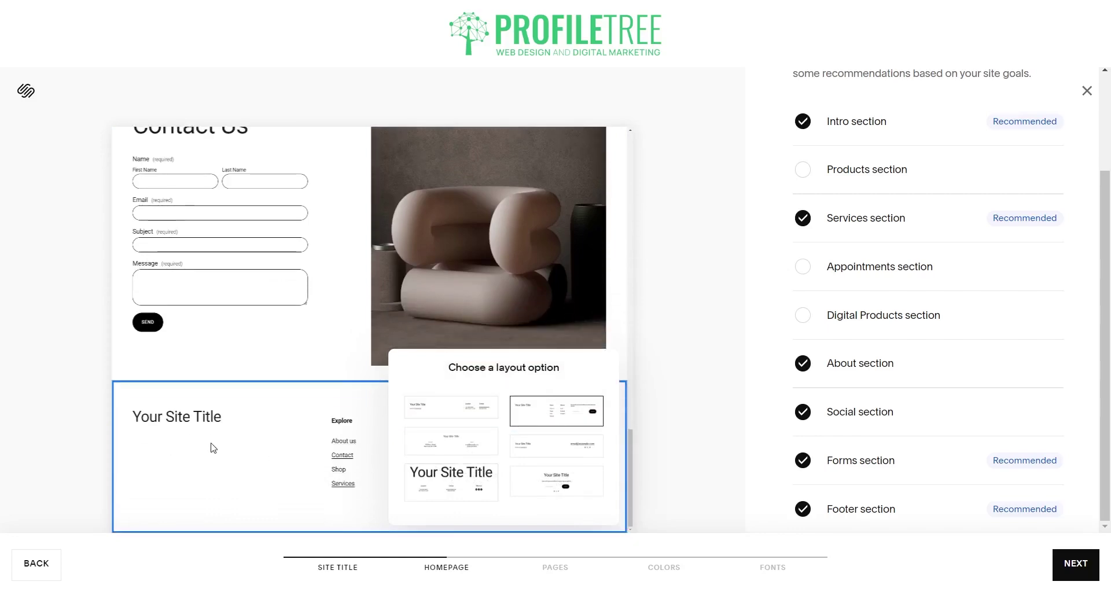
left_click(654, 417)
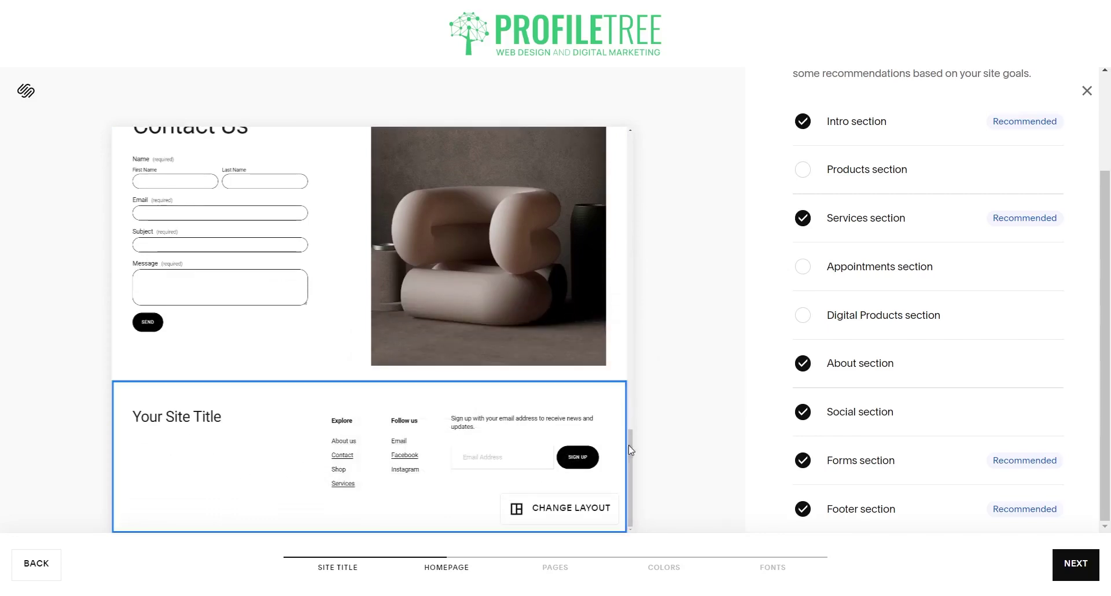
Step: Review the whole homepage preview from top to bottom and continue to the page selection
left_click_drag(631, 454, 627, 144)
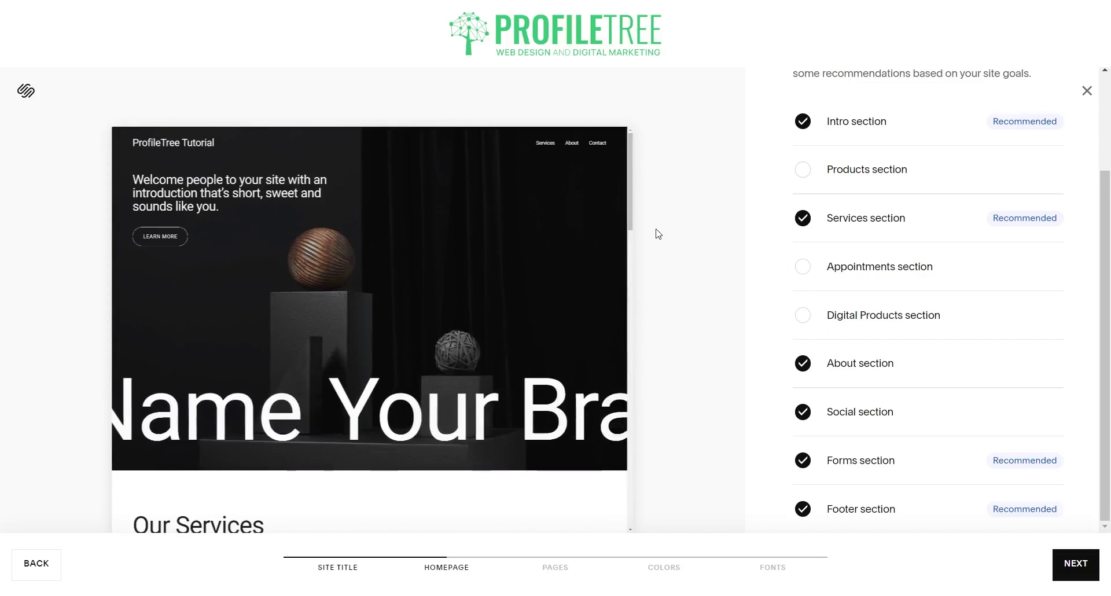
left_click_drag(630, 225, 621, 537)
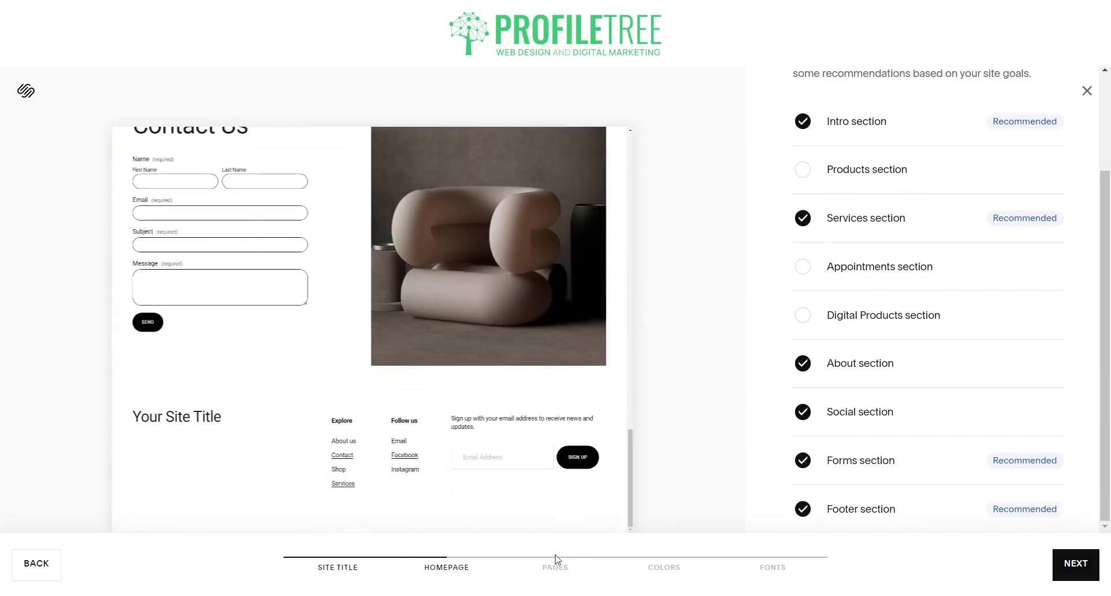
left_click(1063, 565)
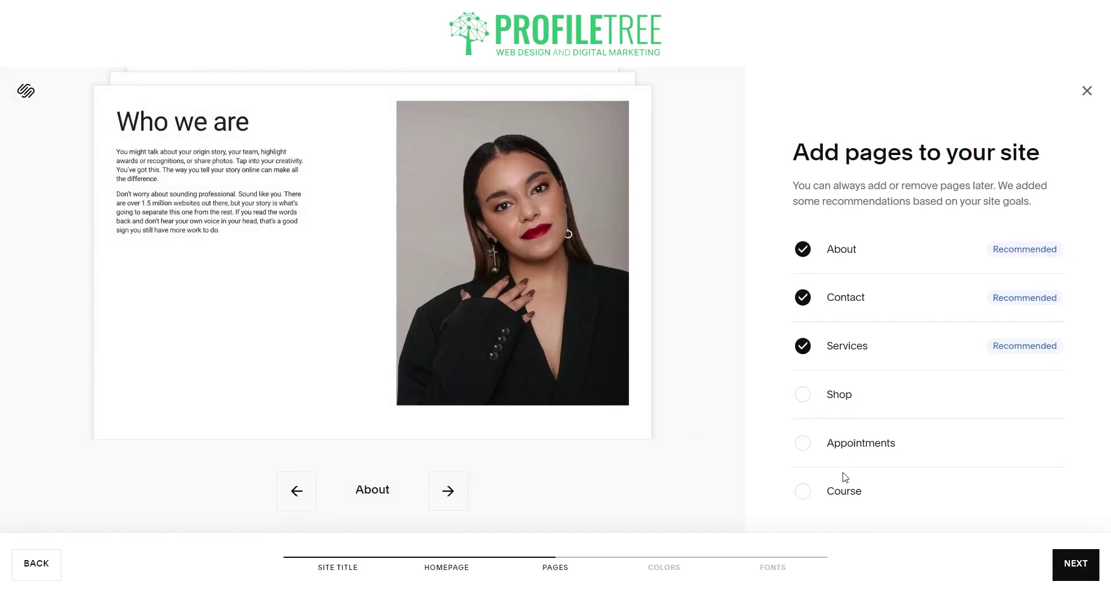
Step: Leaf through the suggested page previews, keep About, Contact and Services selected, and continue to the color palettes
left_click(447, 491)
left_click(447, 492)
left_click(448, 496)
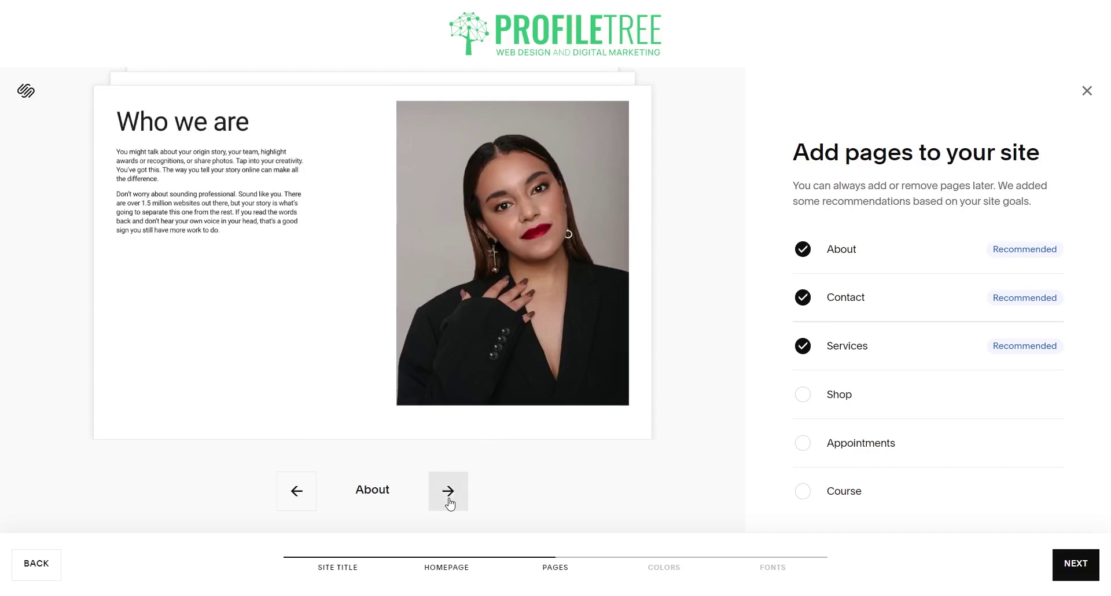
left_click(1083, 567)
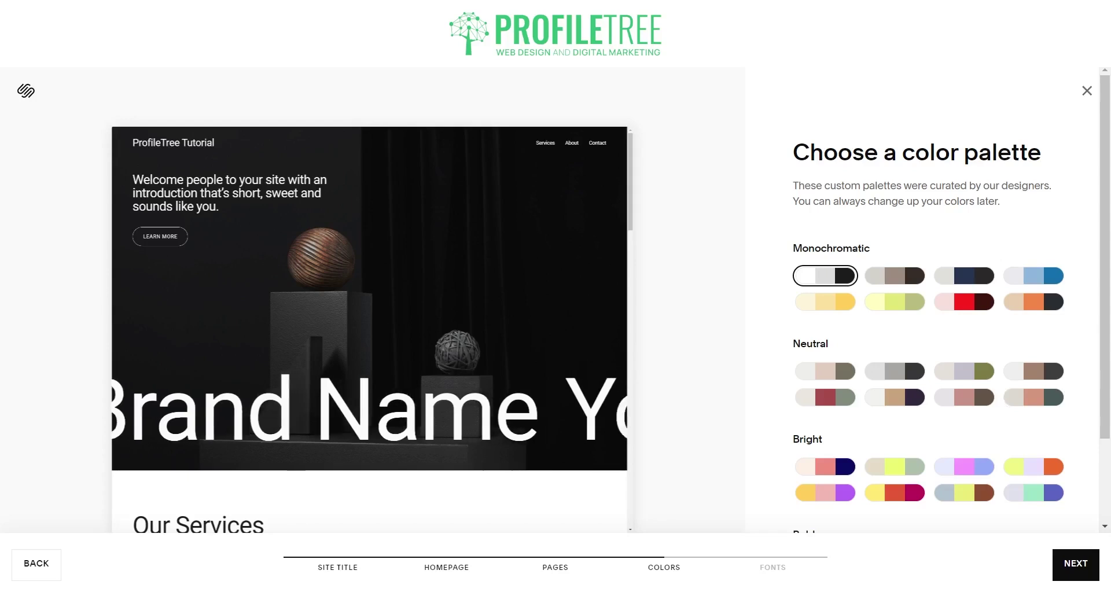
Step: Try several color palettes from the Monochromatic, Neutral, Bright and Bold groups on the homepage preview
left_click(894, 275)
left_click(896, 302)
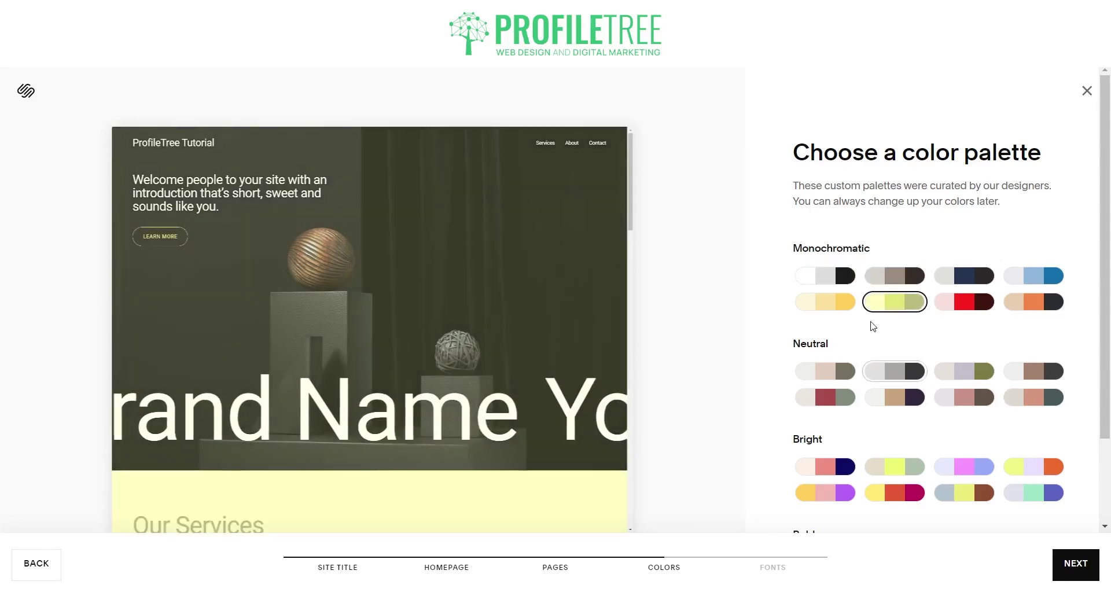
left_click(832, 375)
scroll(850, 380, "down", 2)
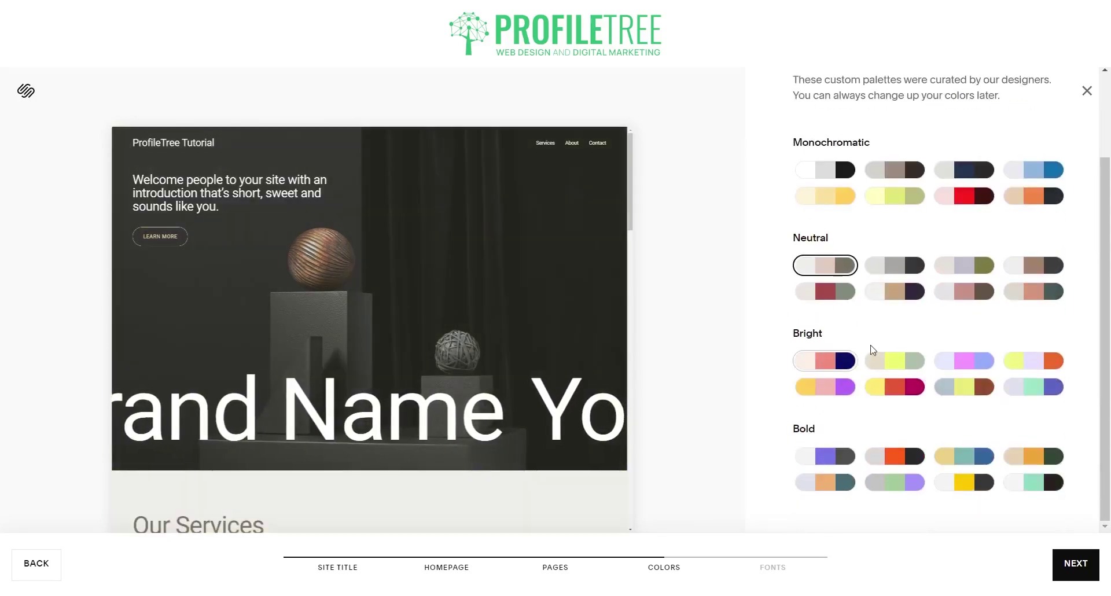
left_click(884, 365)
left_click(895, 386)
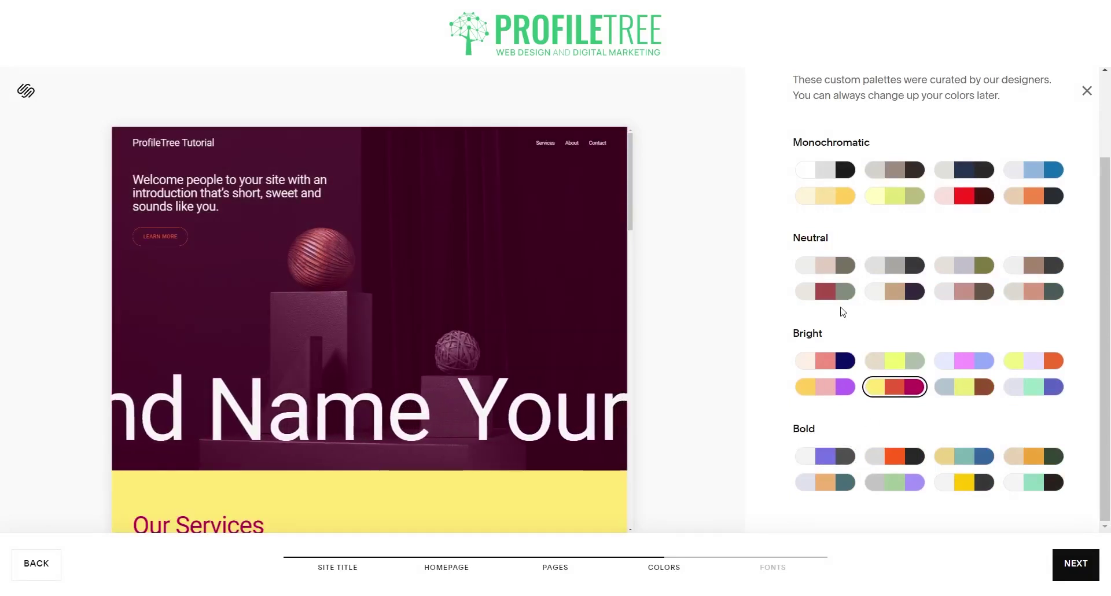
left_click(843, 456)
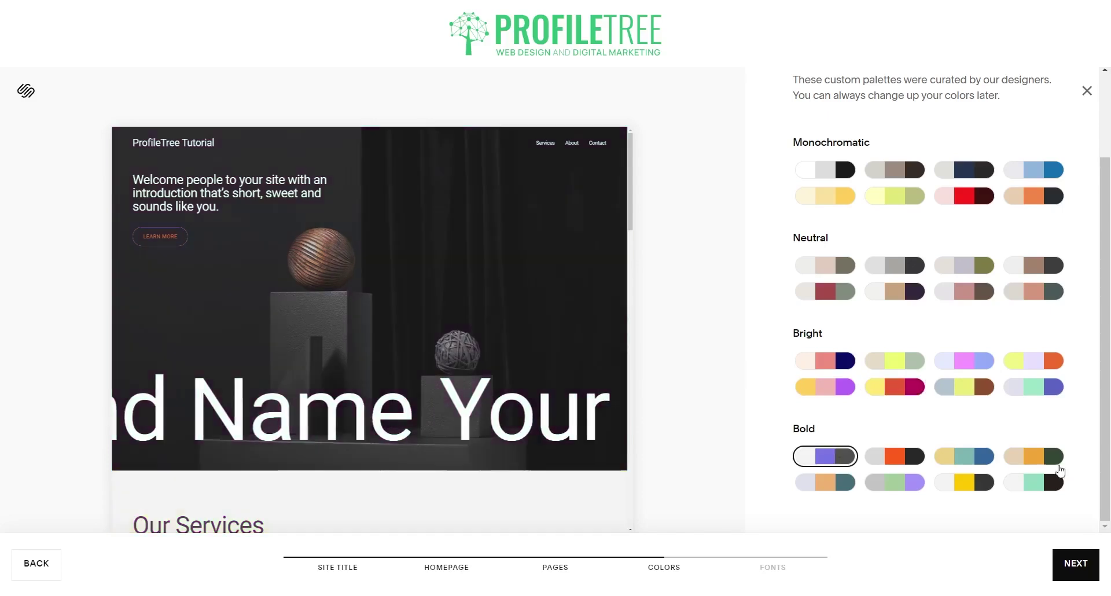
left_click(1042, 488)
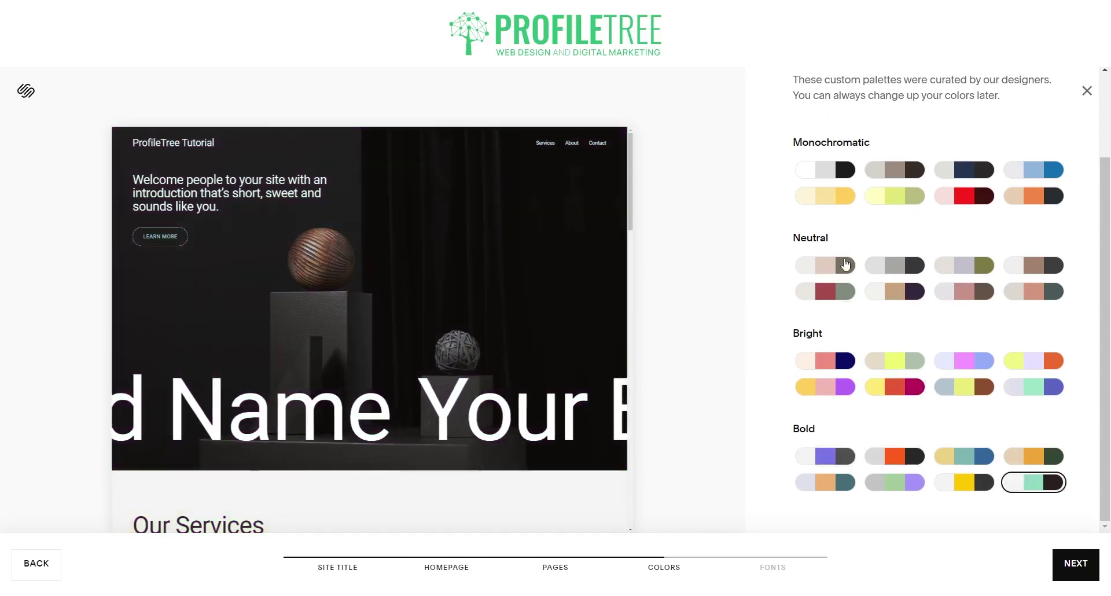
Step: Apply the white, grey and black Monochromatic palette and review the homepage sections in it
left_click(832, 169)
scroll(489, 363, "down", 1)
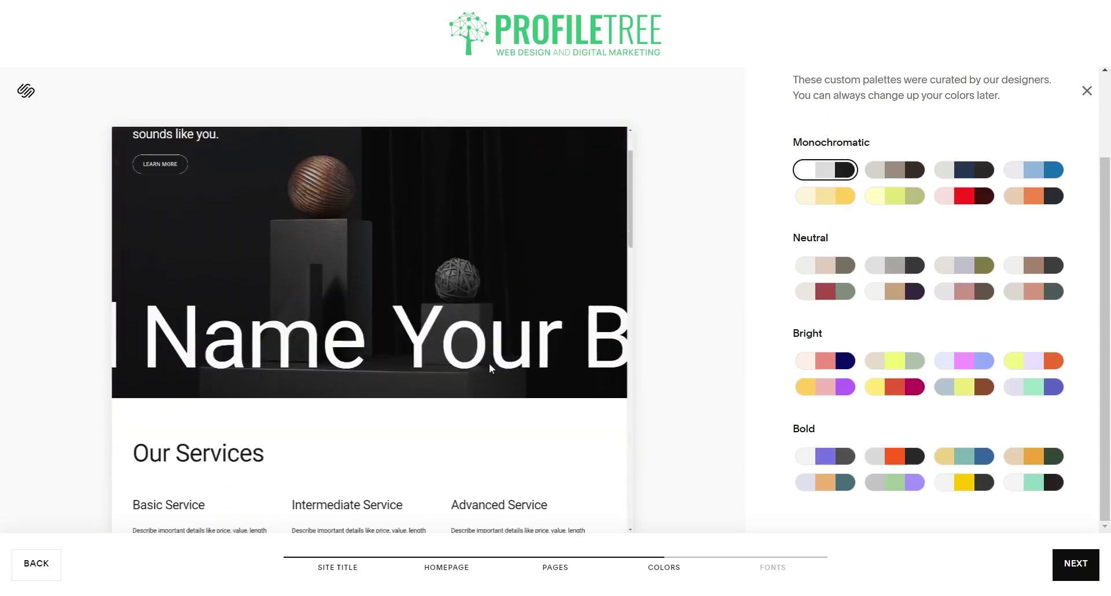
scroll(426, 386, "down", 10)
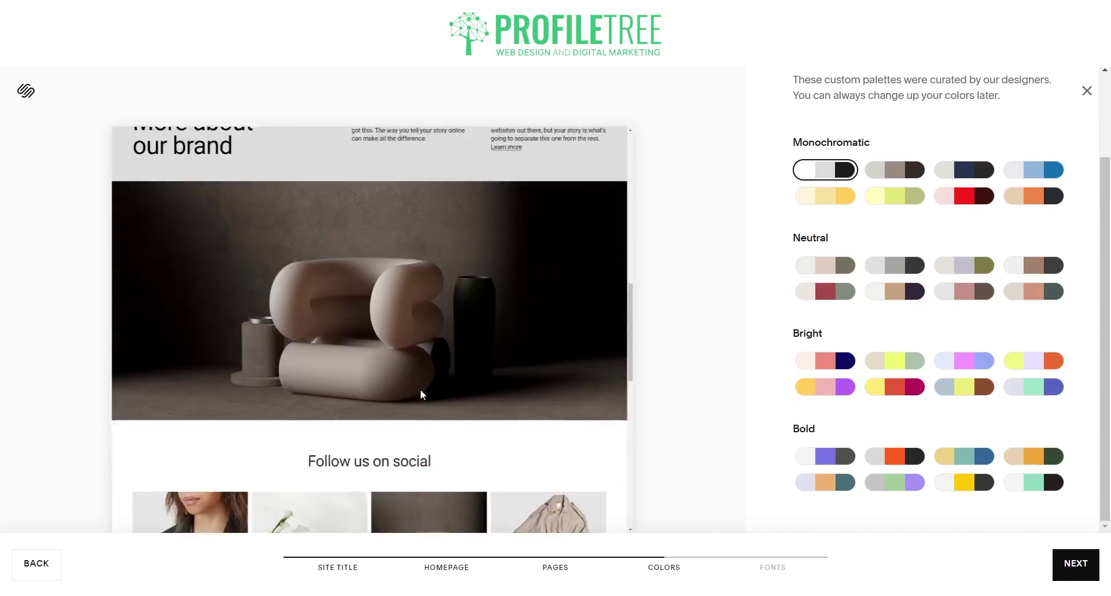
scroll(420, 395, "down", 4)
scroll(416, 394, "up", 8)
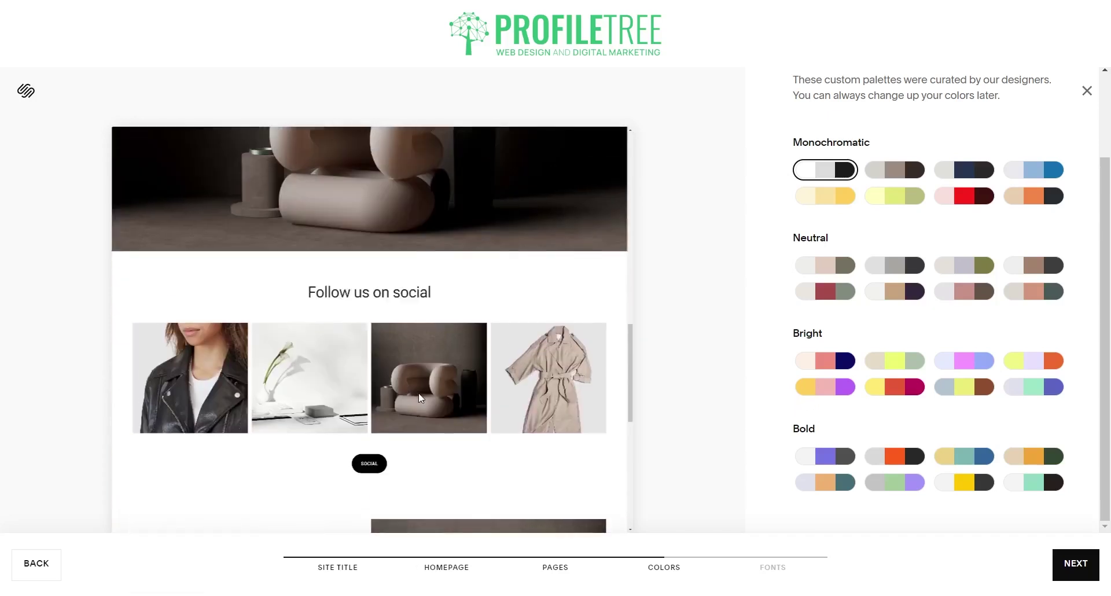
scroll(405, 392, "up", 5)
scroll(1088, 347, "up", 2)
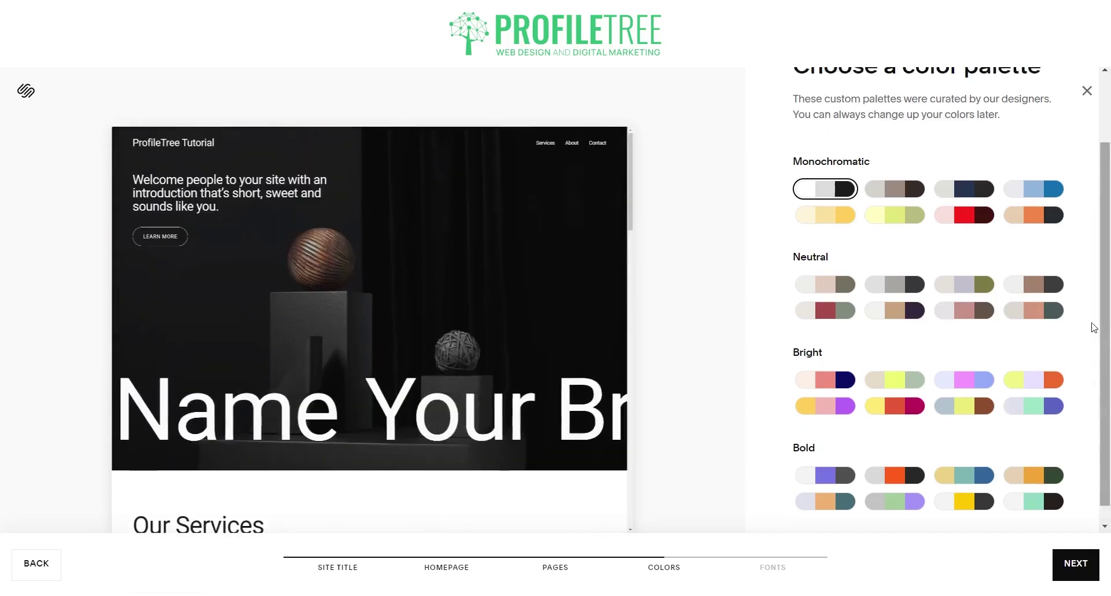
scroll(929, 276, "up", 1)
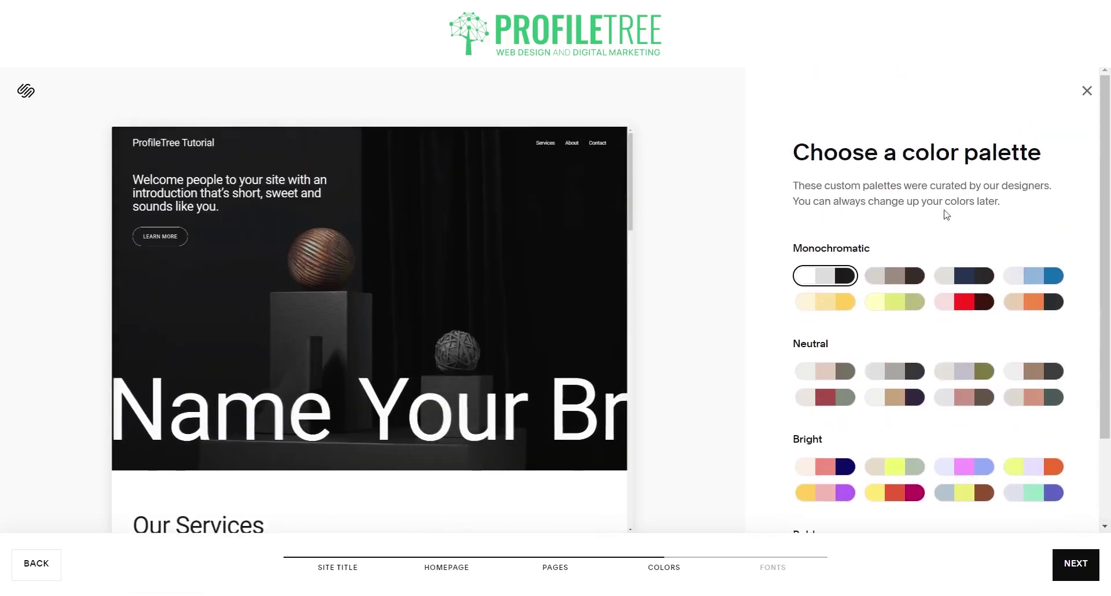
Step: Continue to the font selection and browse the font pairings from the Sans-serif group through the Mixed group
left_click(1079, 574)
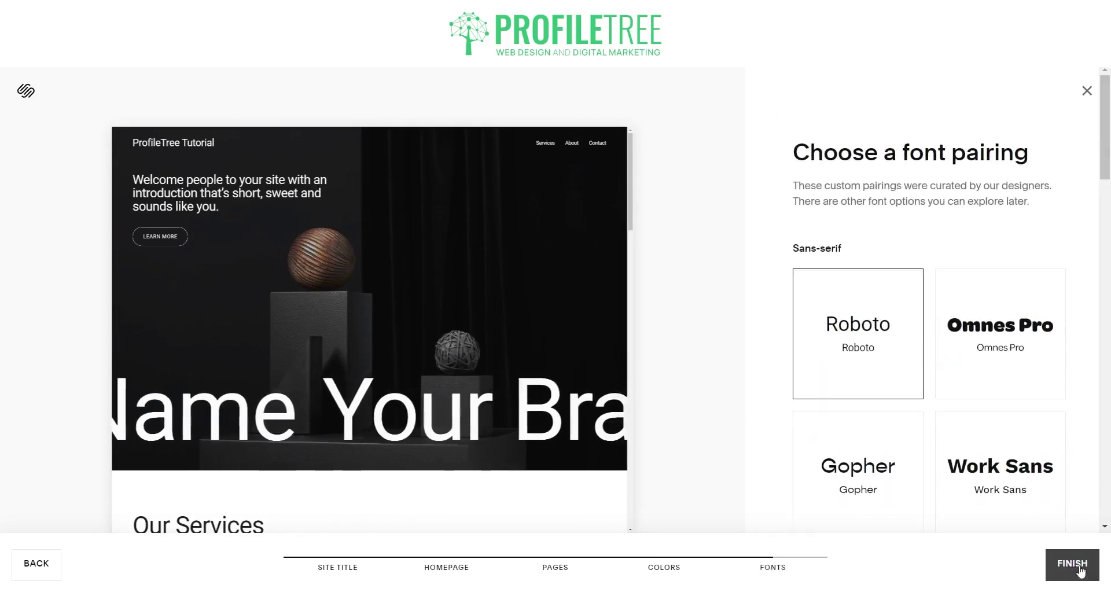
left_click_drag(791, 152, 1031, 154)
left_click(898, 317)
scroll(856, 317, "down", 1)
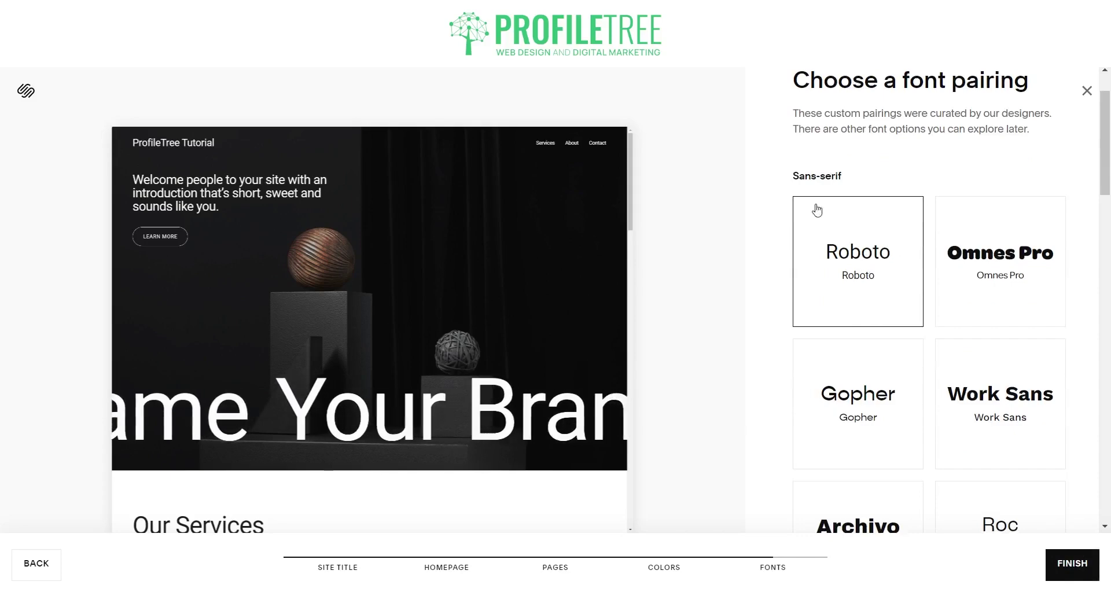
scroll(844, 202, "down", 5)
scroll(849, 194, "up", 3)
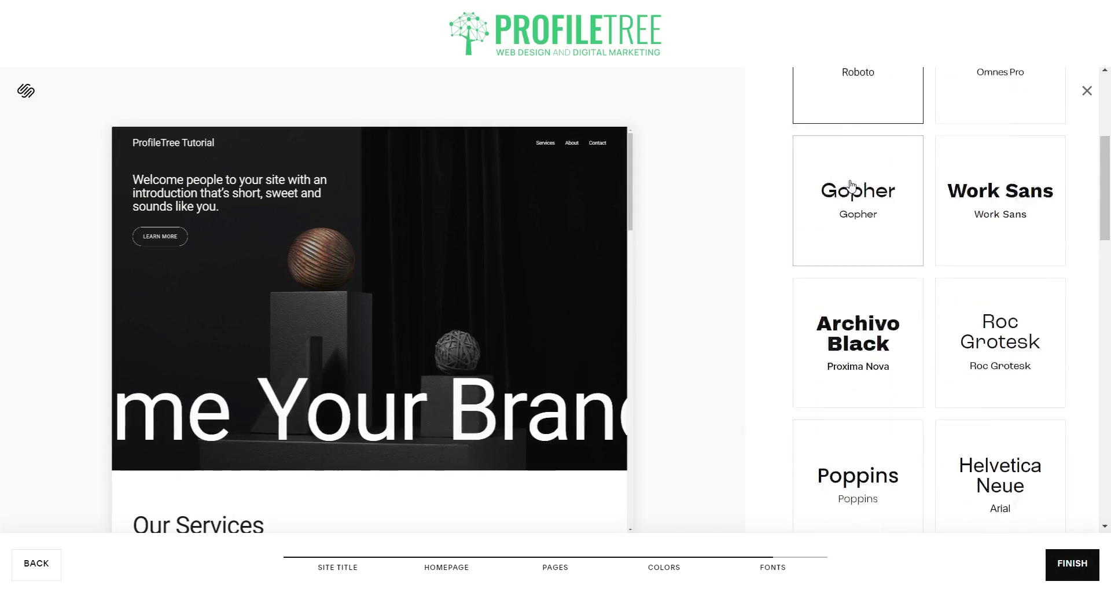
scroll(850, 191, "down", 12)
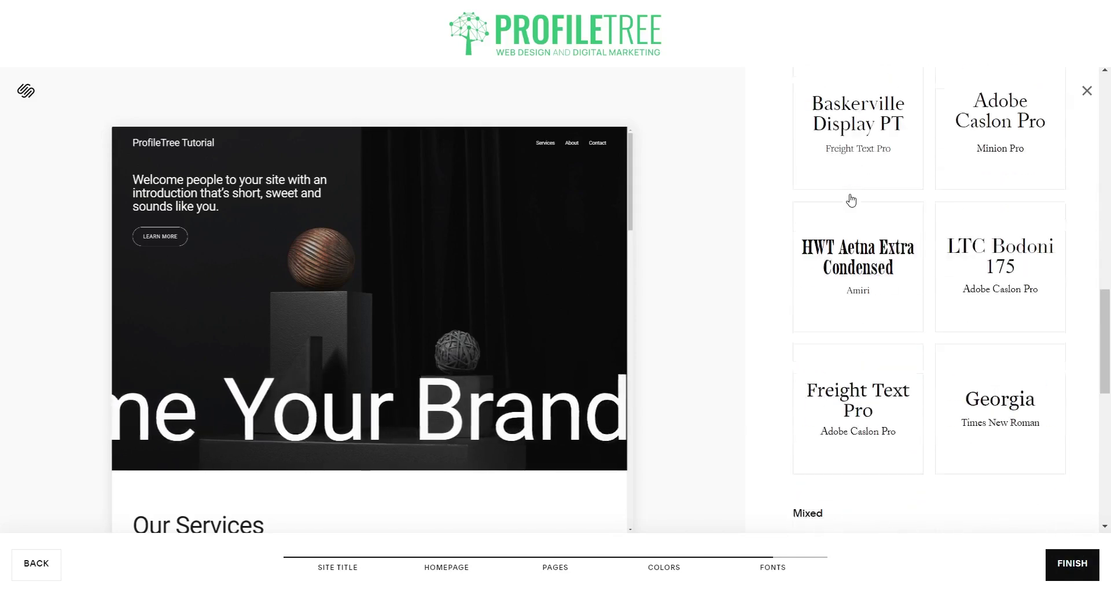
scroll(852, 200, "down", 8)
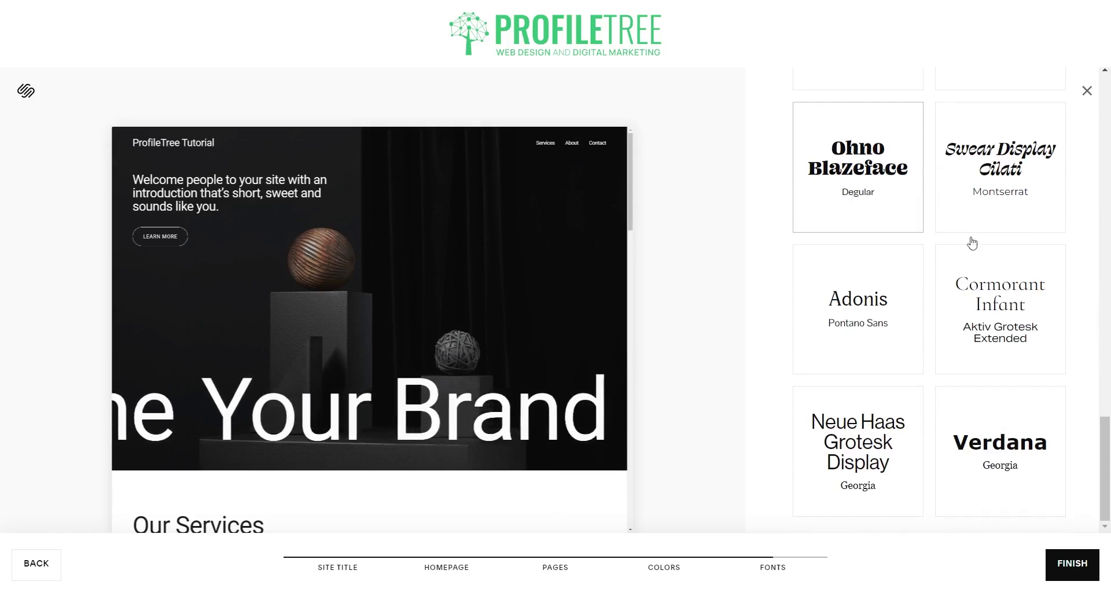
scroll(964, 259, "up", 5)
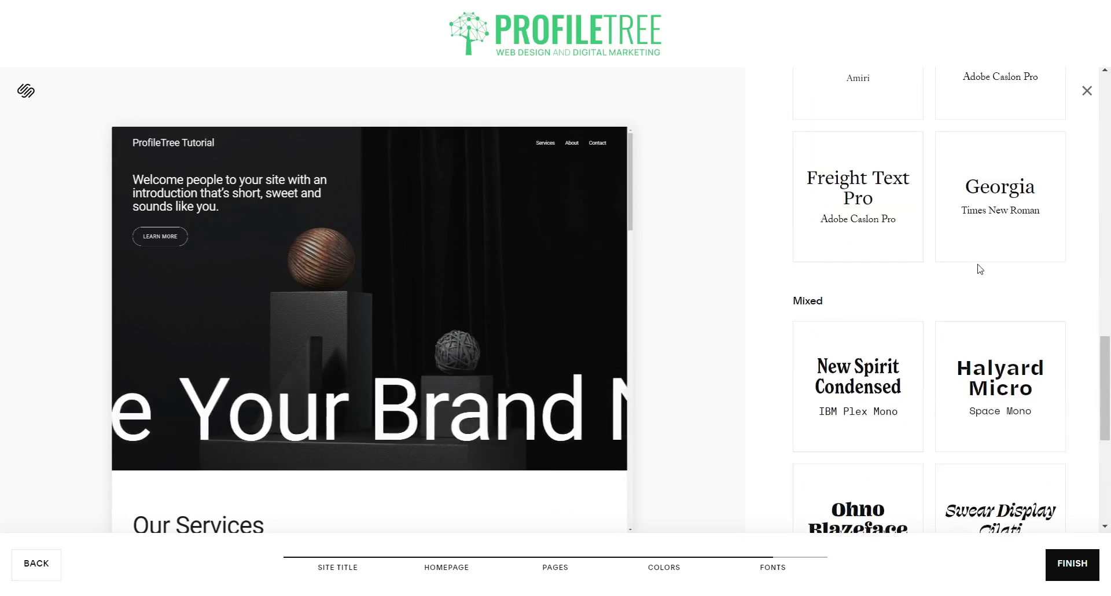
scroll(851, 452, "down", 1)
scroll(983, 434, "up", 1)
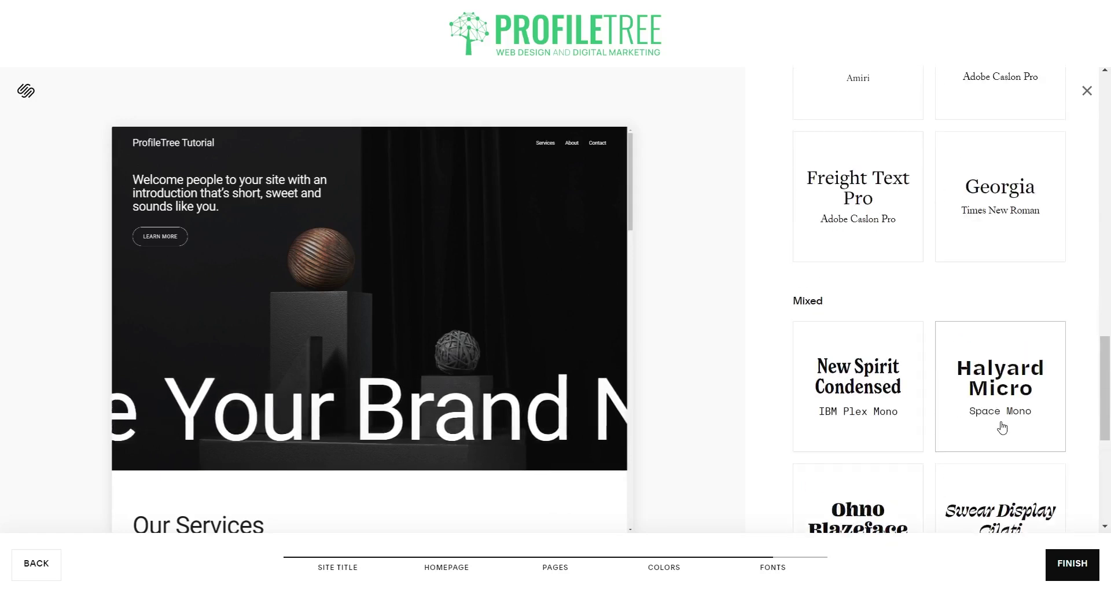
Step: Apply the Halyard Micro and Space Mono pairing from the Mixed group and finish the custom template
left_click(1002, 428)
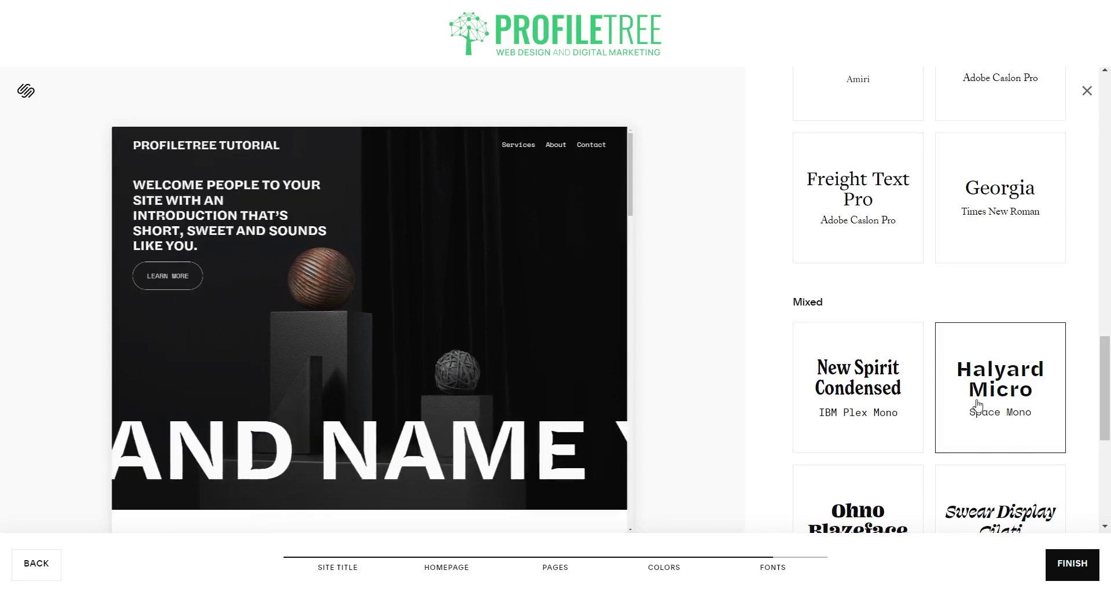
scroll(955, 422, "up", 3)
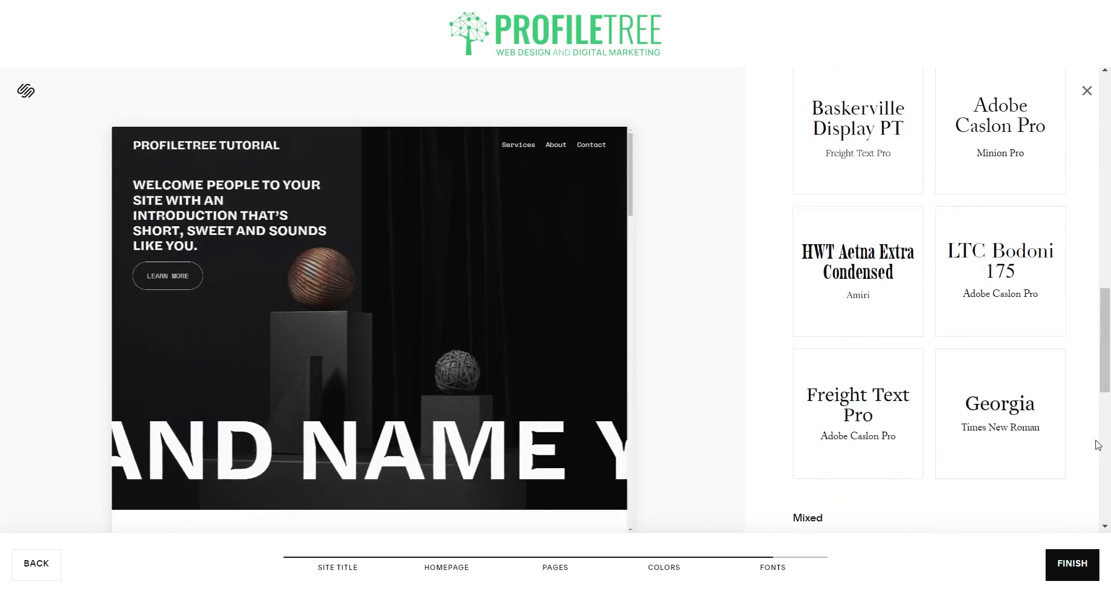
scroll(1011, 442, "down", 4)
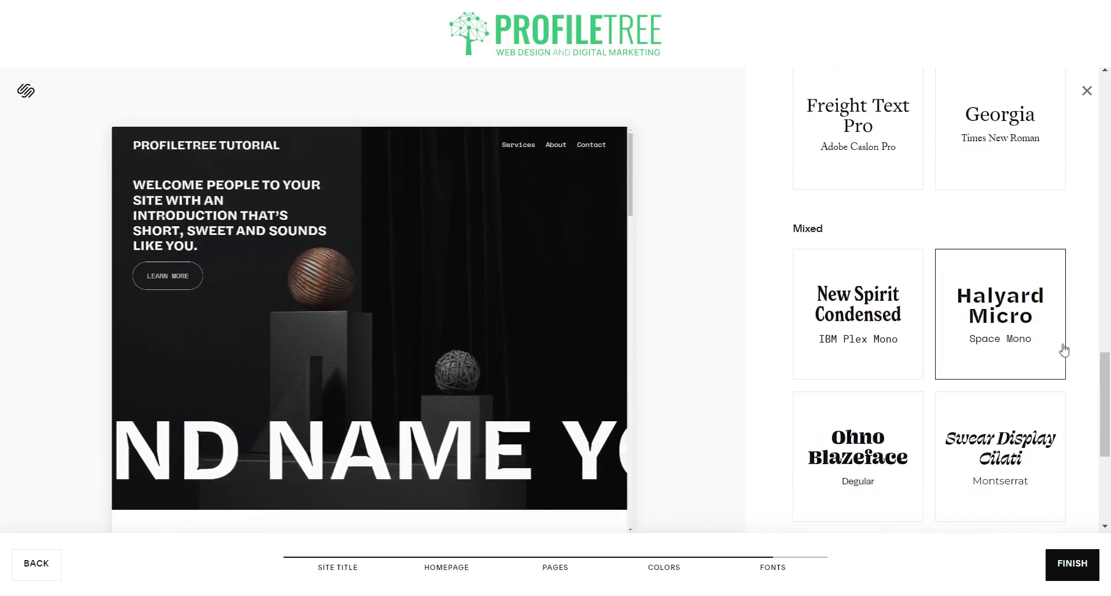
left_click(1091, 566)
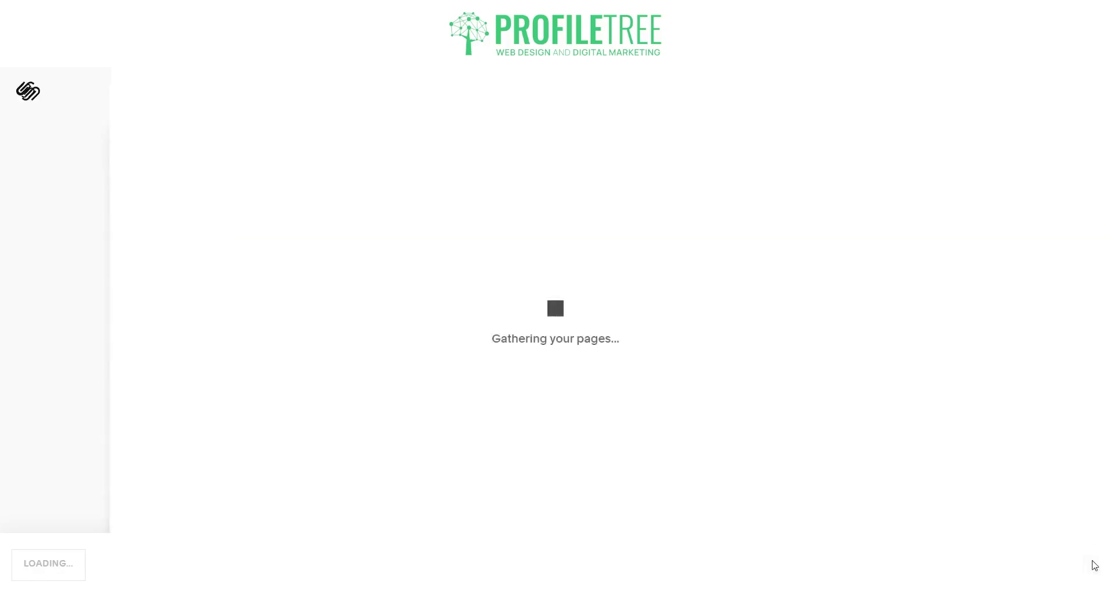
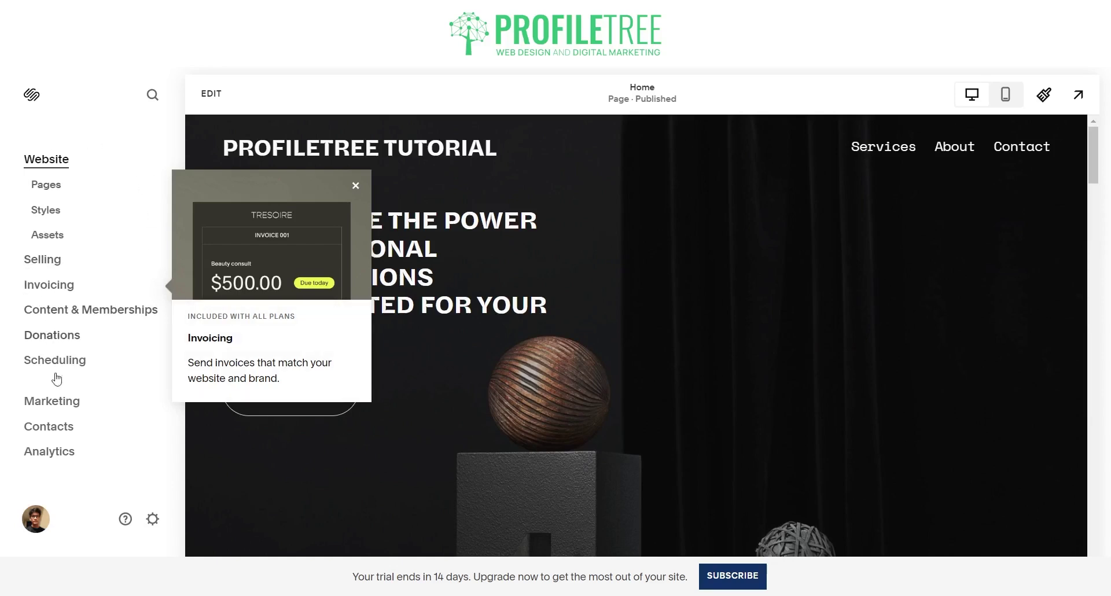
Step: Dismiss the Invoicing promotion and open the Home page for editing
left_click(352, 186)
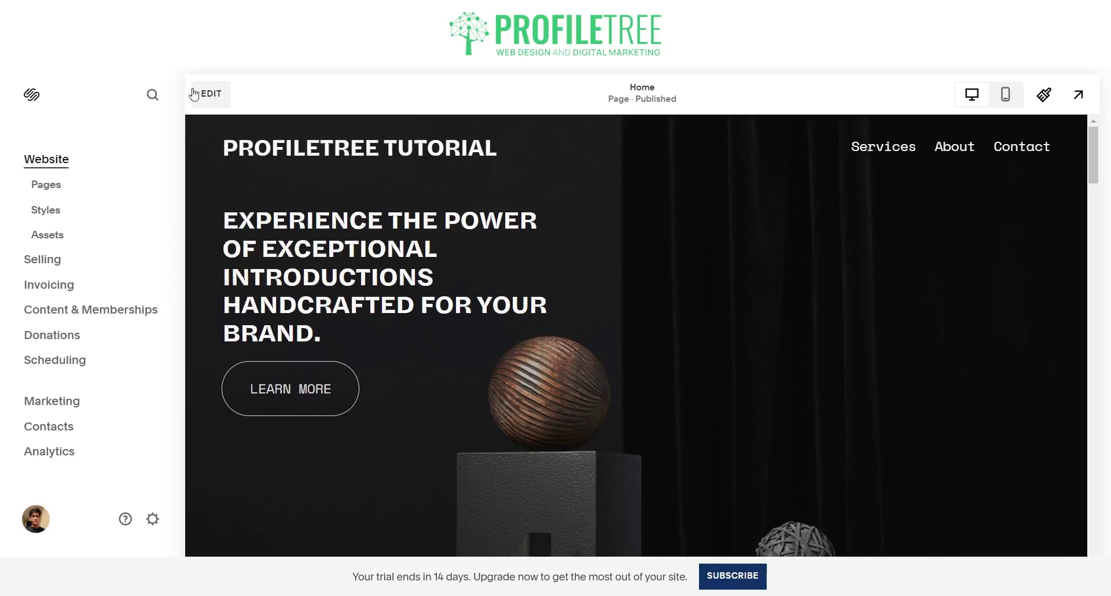
left_click(208, 93)
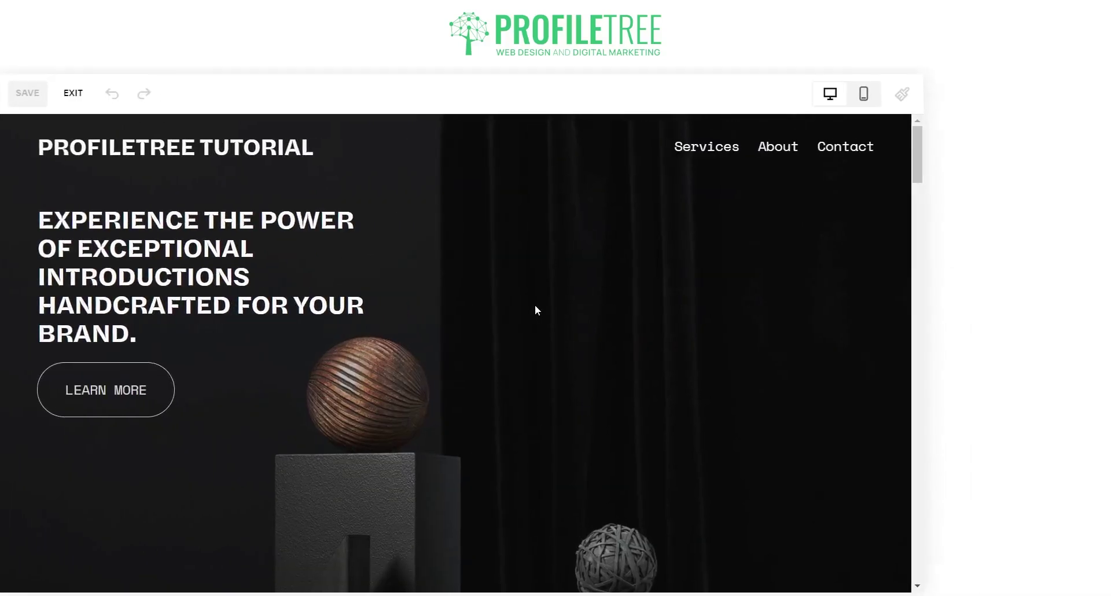
scroll(535, 310, "down", 10)
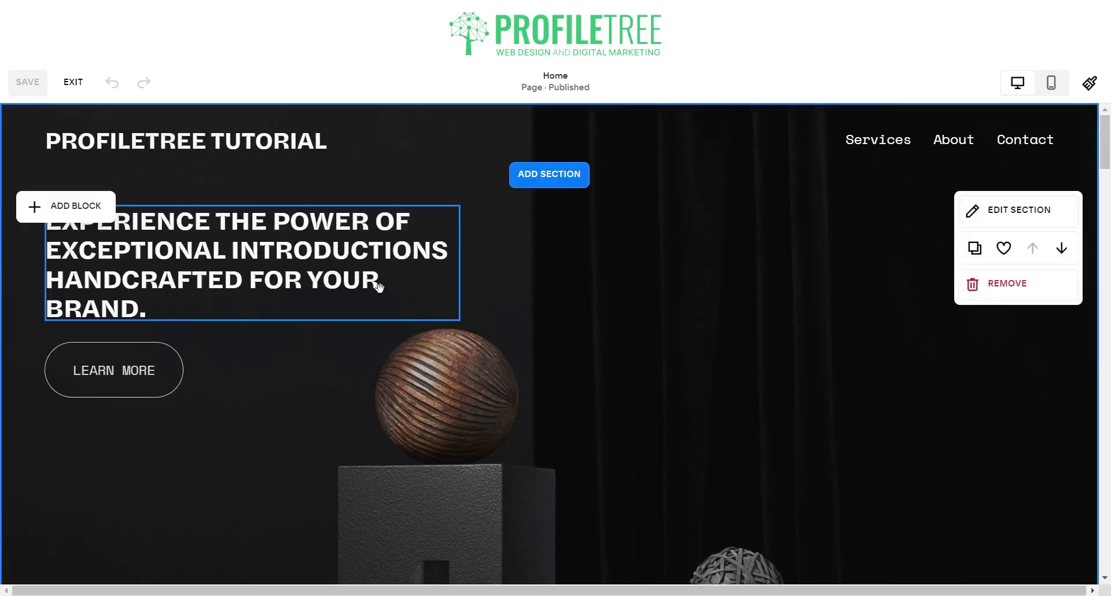
Step: Try shifting the hero headline text block slightly to the right, and undo the move
left_click_drag(431, 279, 363, 288)
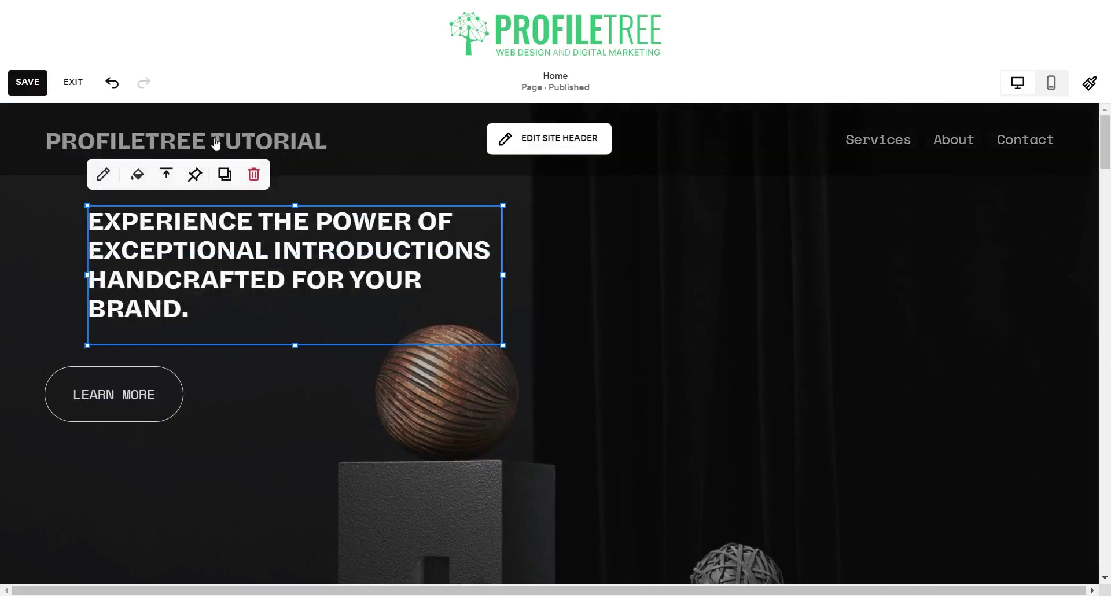
left_click(113, 81)
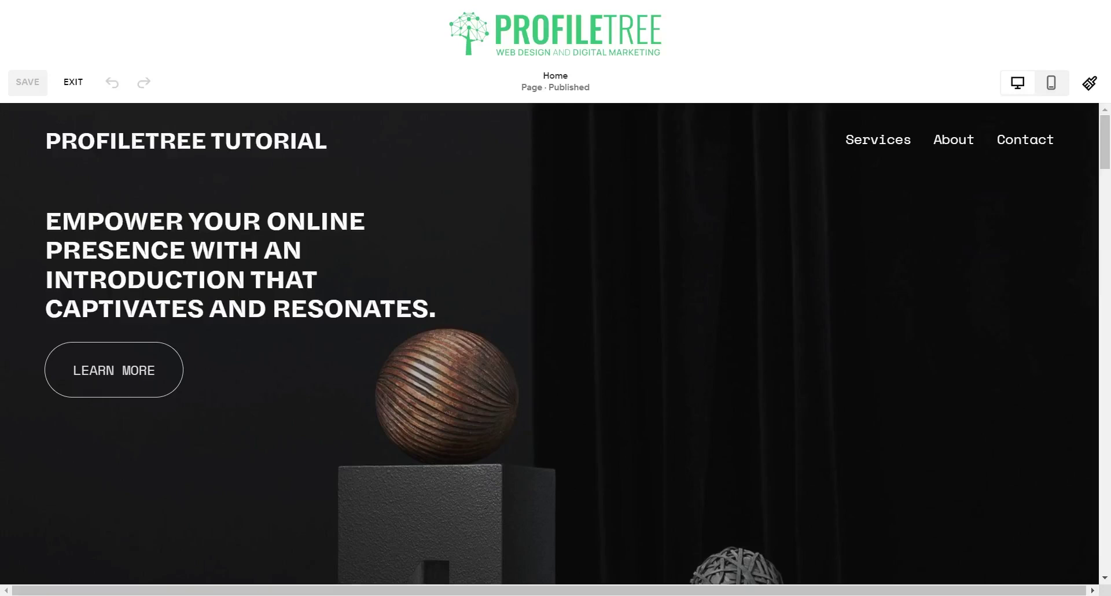
mouse_move(367, 446)
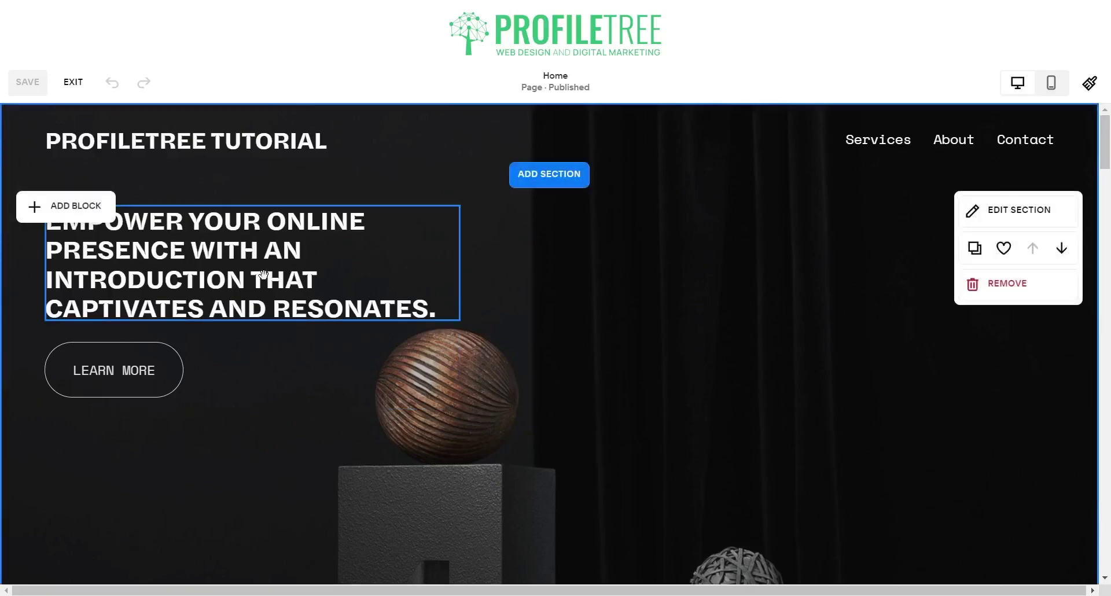
Step: Try moving the hero headline text block to the horizontal centre of the section
left_click_drag(263, 274, 516, 270)
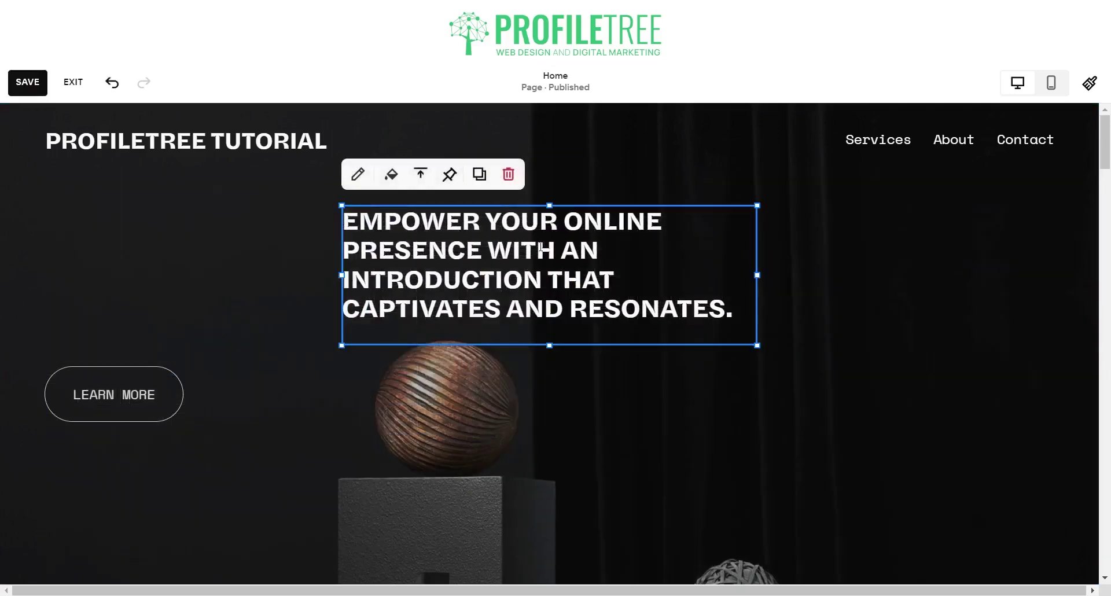
left_click(542, 263)
left_click(1016, 295)
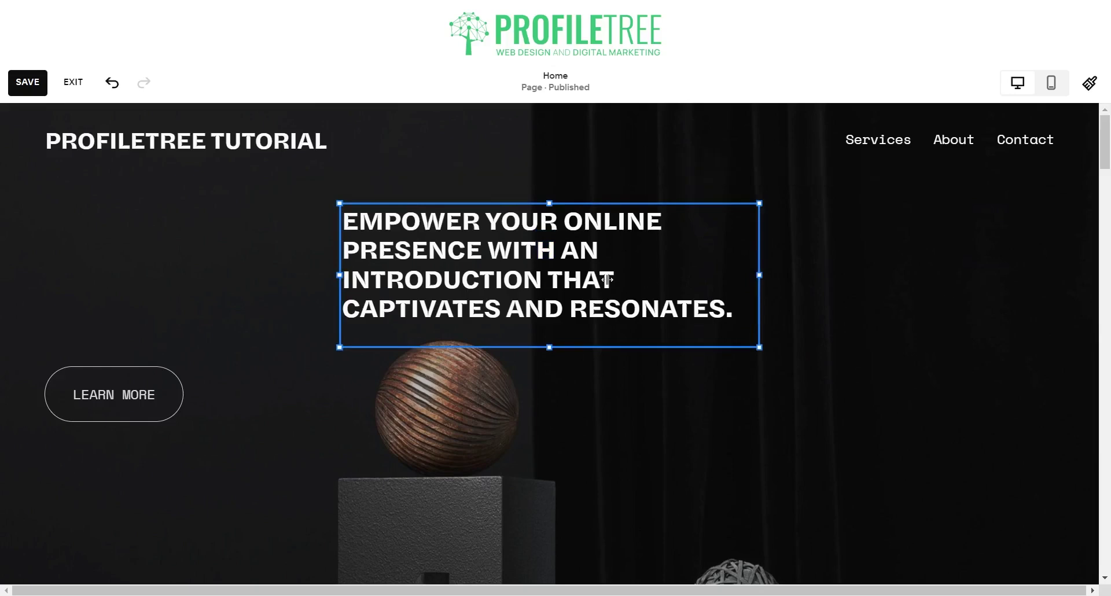
left_click(596, 471)
left_click(645, 269)
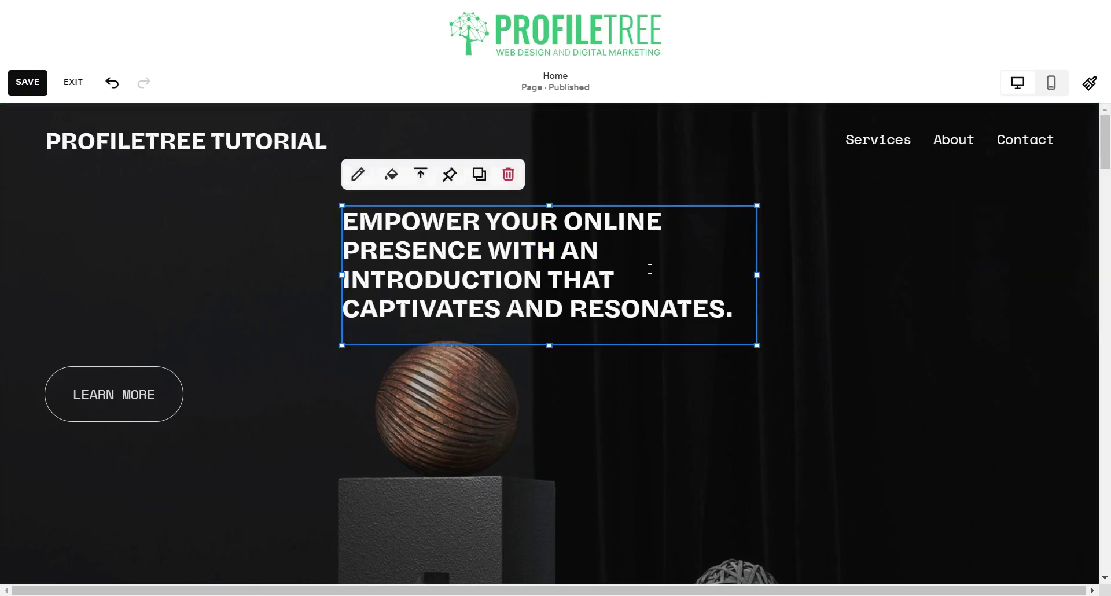
Step: Move the headline block back to the left edge of the hero section, directly above the Learn More button
left_click_drag(627, 277, 306, 229)
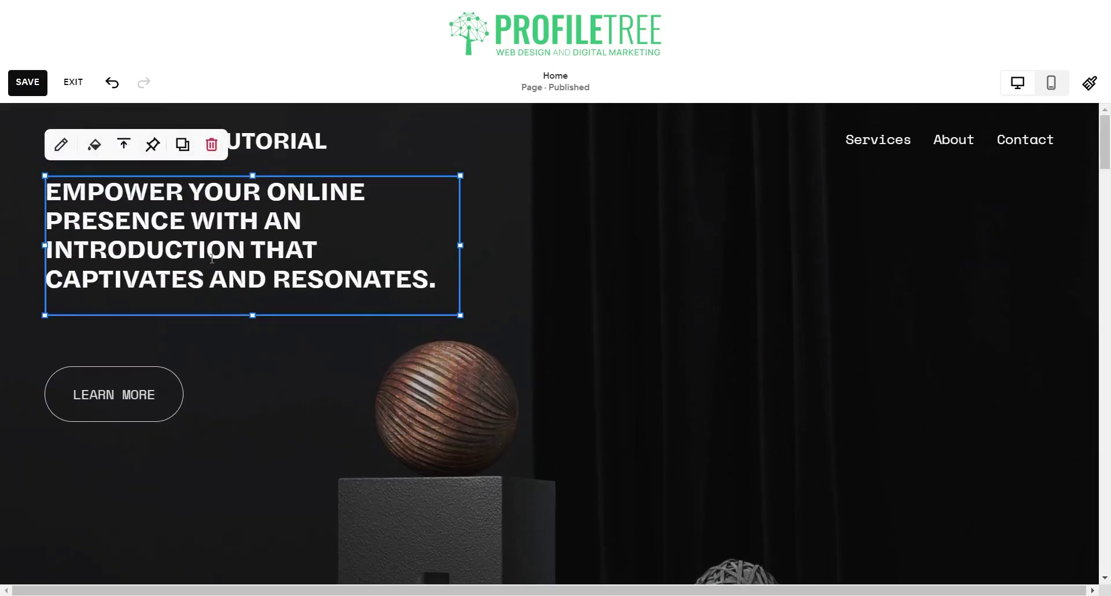
left_click(447, 297)
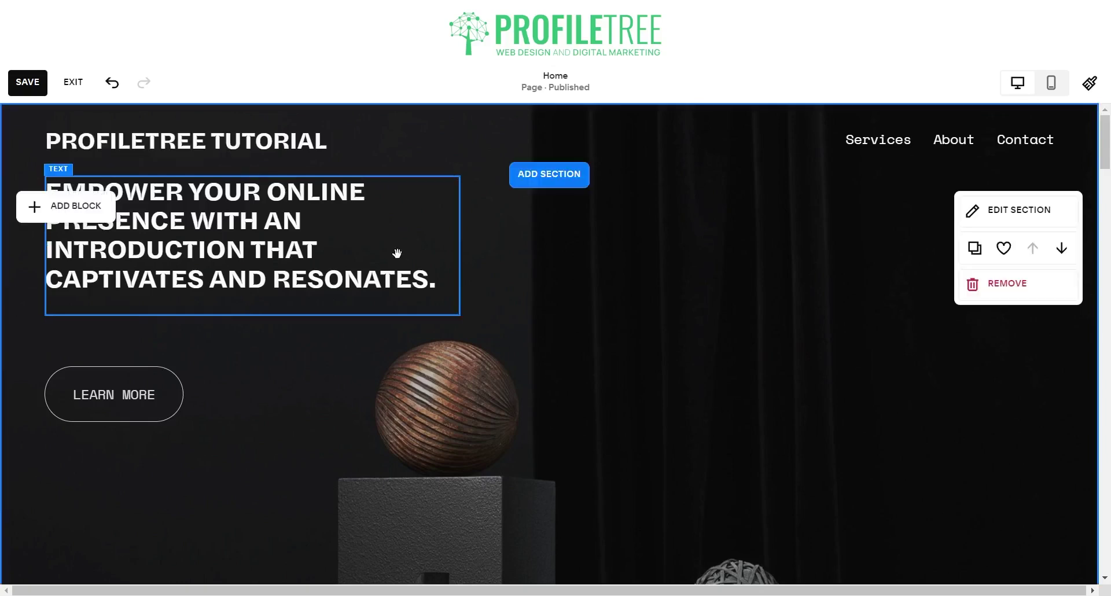
left_click_drag(397, 253, 402, 282)
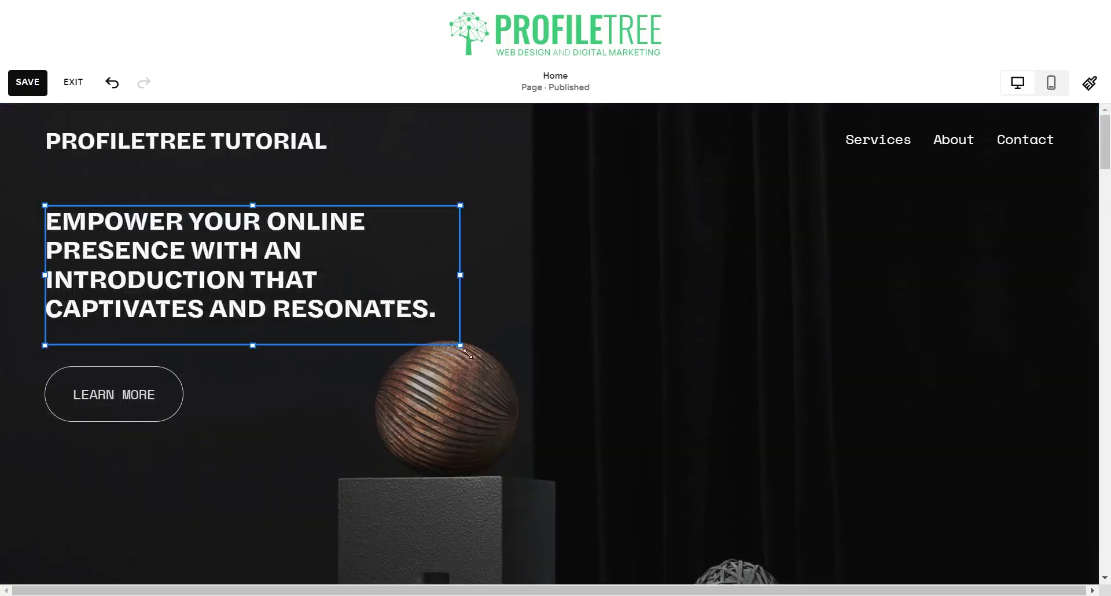
Step: Open the site-wide button styles from the design settings of the Learn More button in the hero section
left_click(110, 384)
left_click(97, 324)
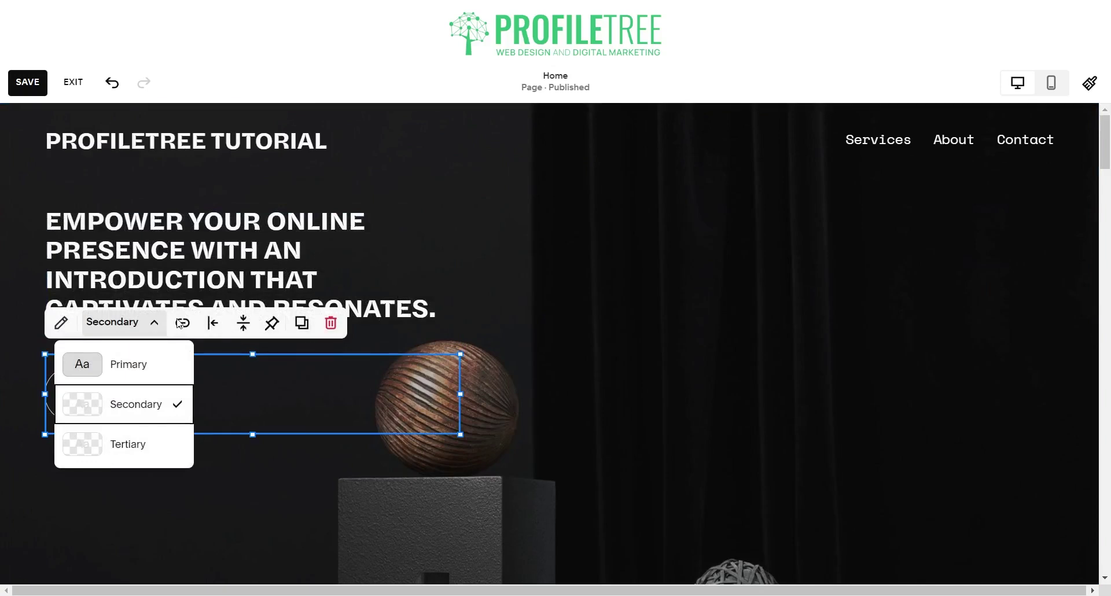
key("Escape")
left_click(154, 409)
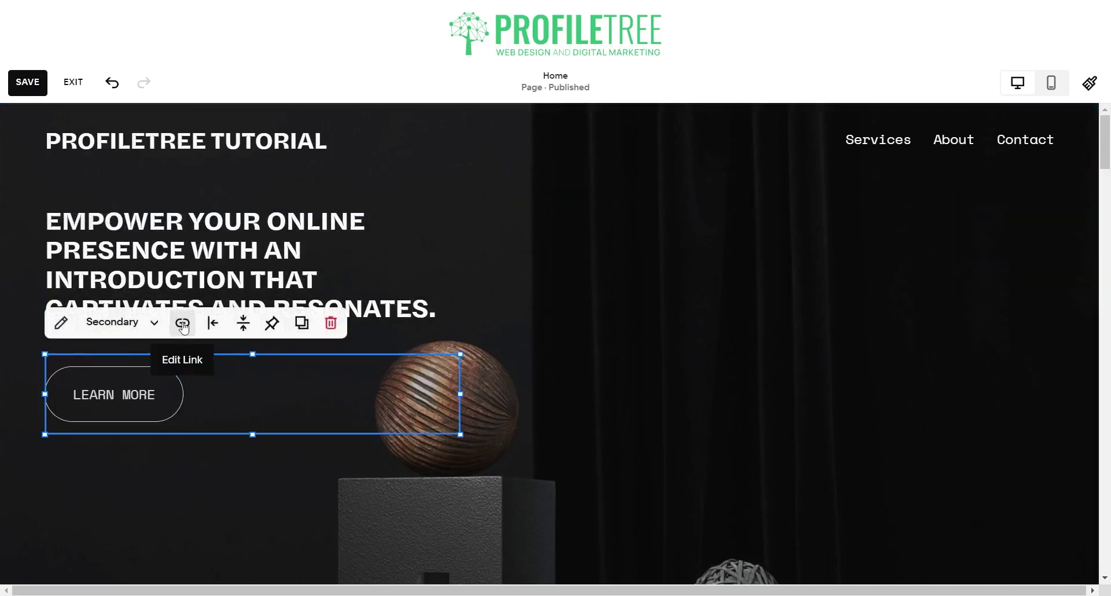
left_click(62, 323)
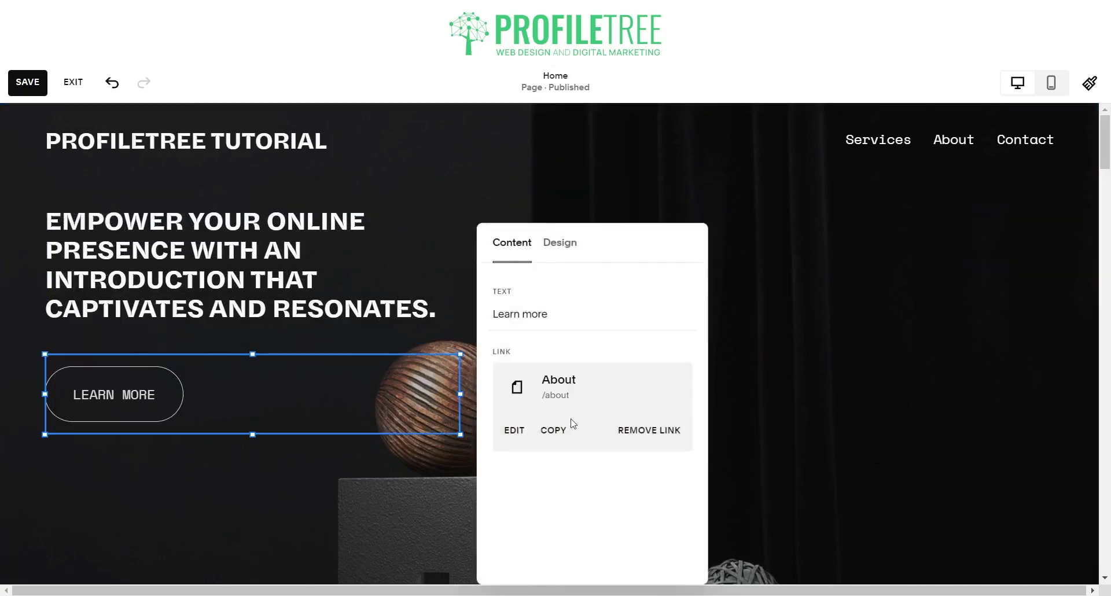
left_click(549, 250)
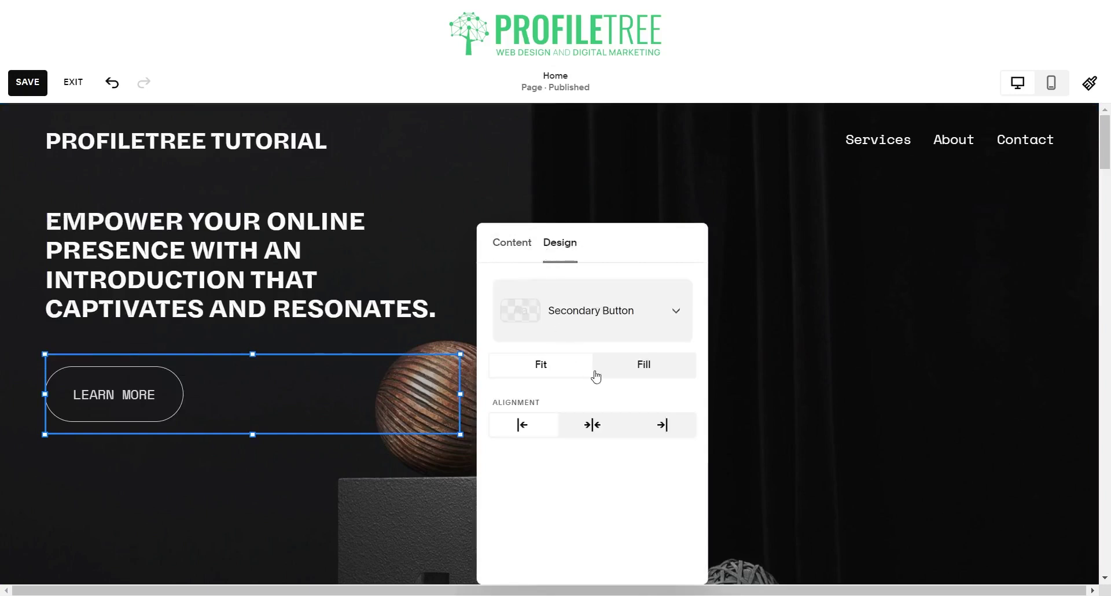
left_click(629, 307)
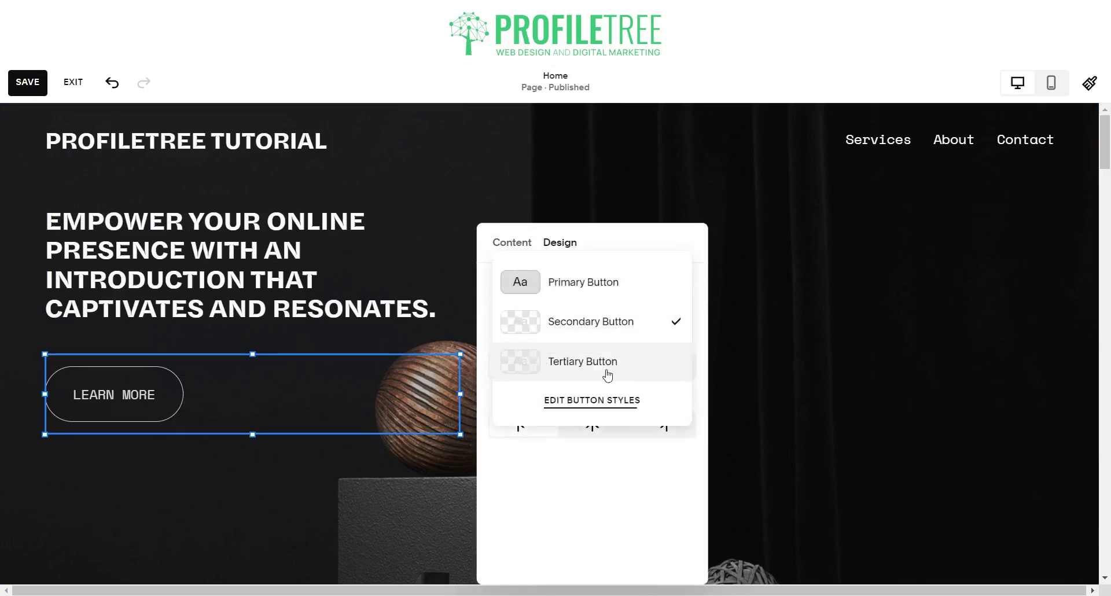
left_click(602, 402)
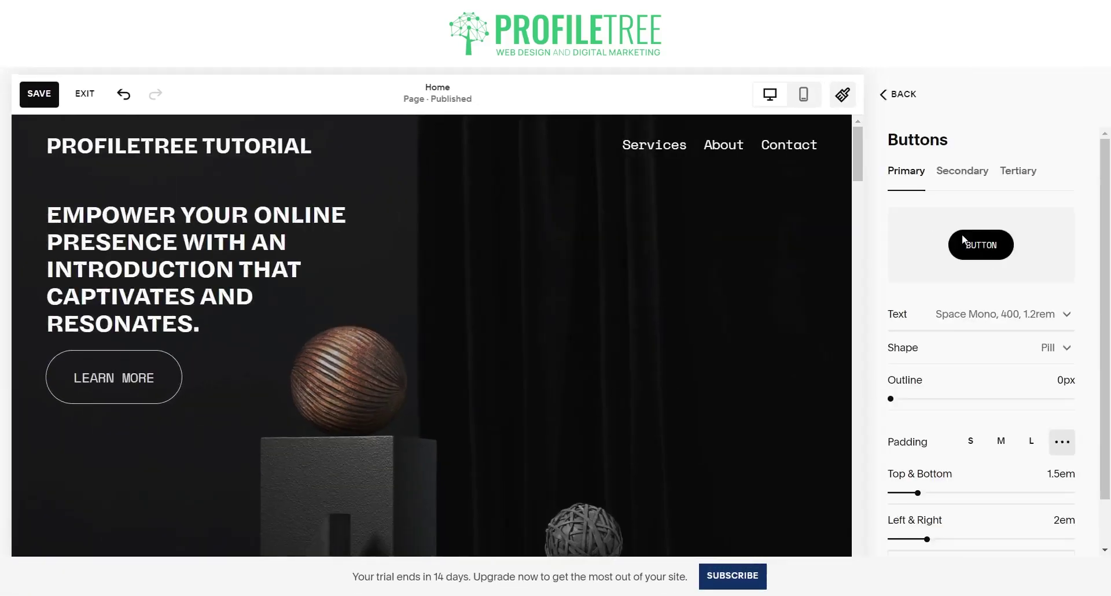
Step: Set the primary button shape to Rounded Rectangle with fill
left_click(1066, 348)
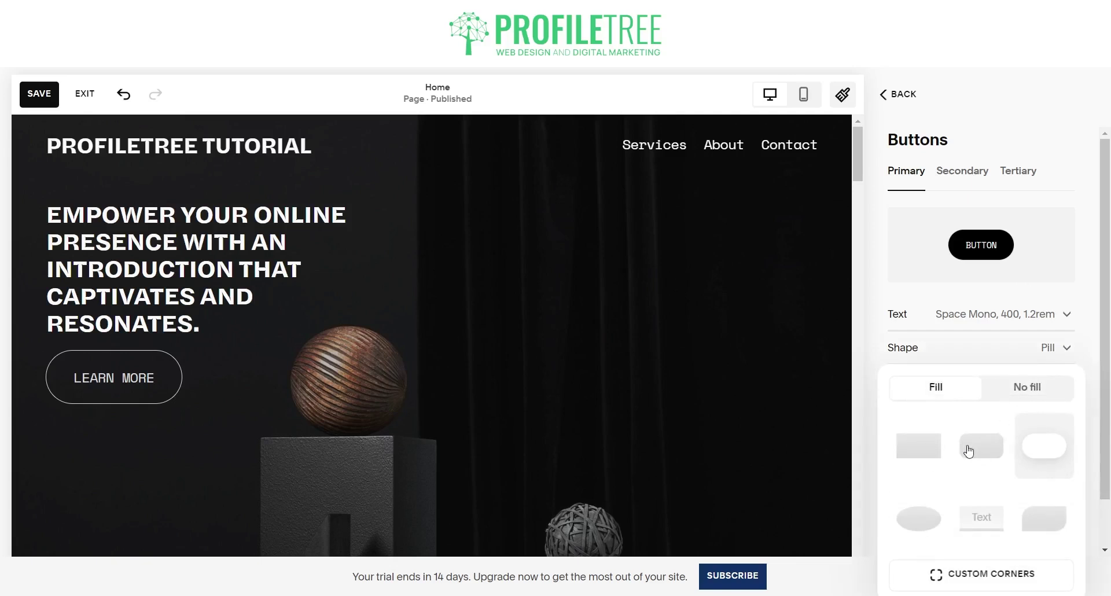
left_click(991, 453)
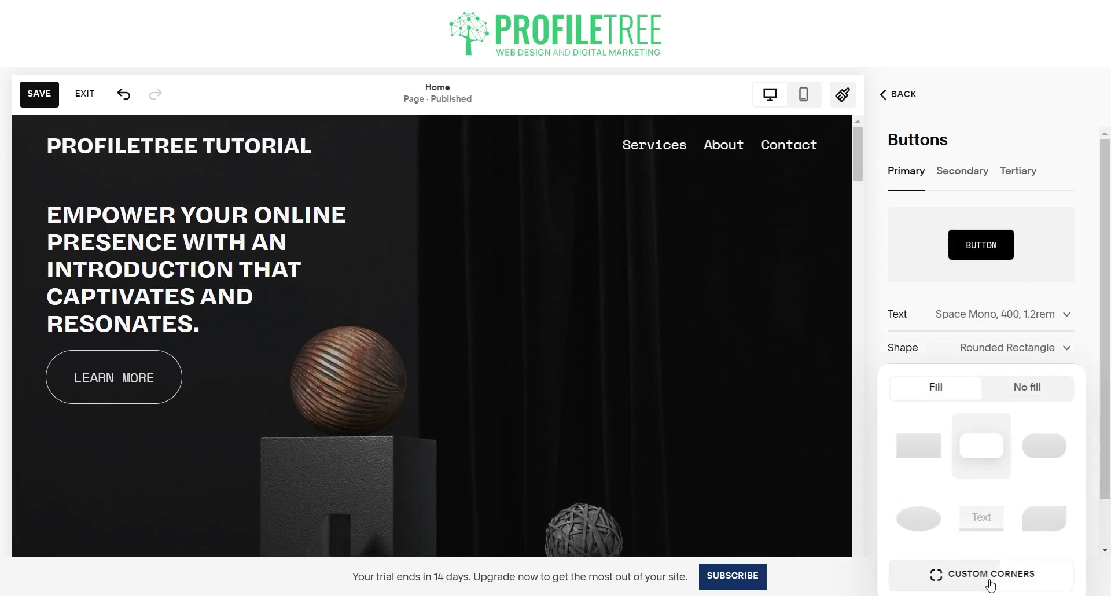
left_click(889, 296)
Step: Set the secondary button shape to Rounded Rectangle with no fill, leaving the primary button styles as they are
scroll(928, 379, "down", 1)
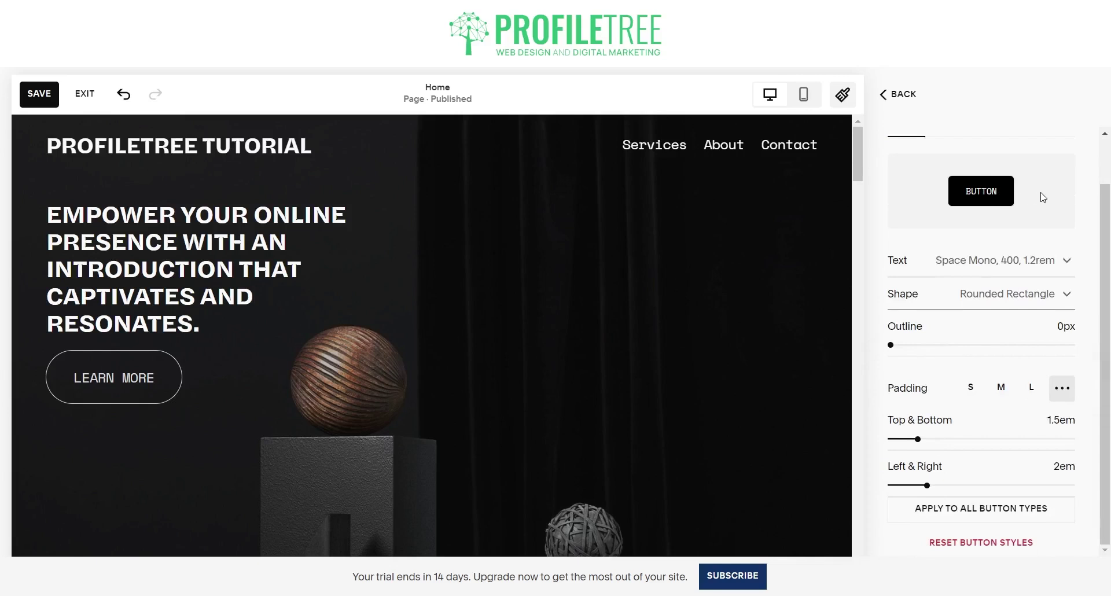
scroll(1006, 276, "up", 1)
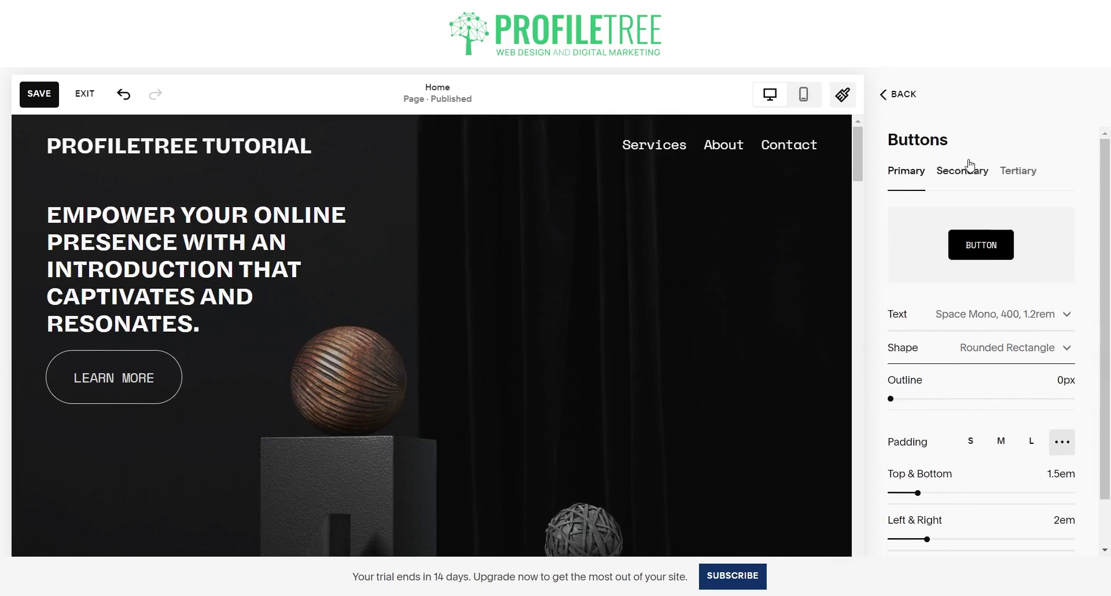
left_click(1028, 354)
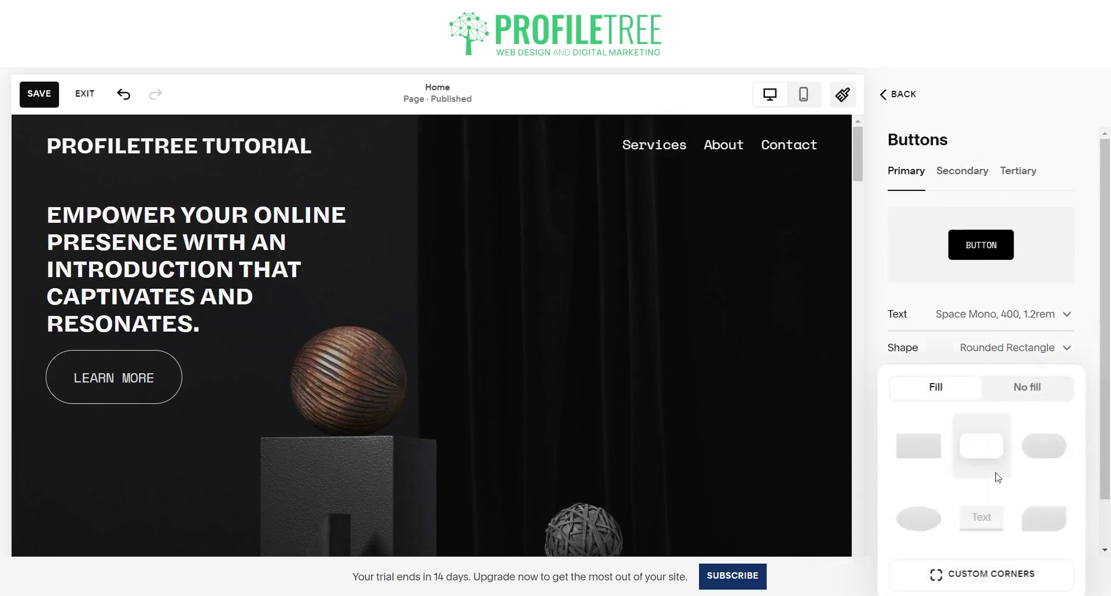
left_click(961, 171)
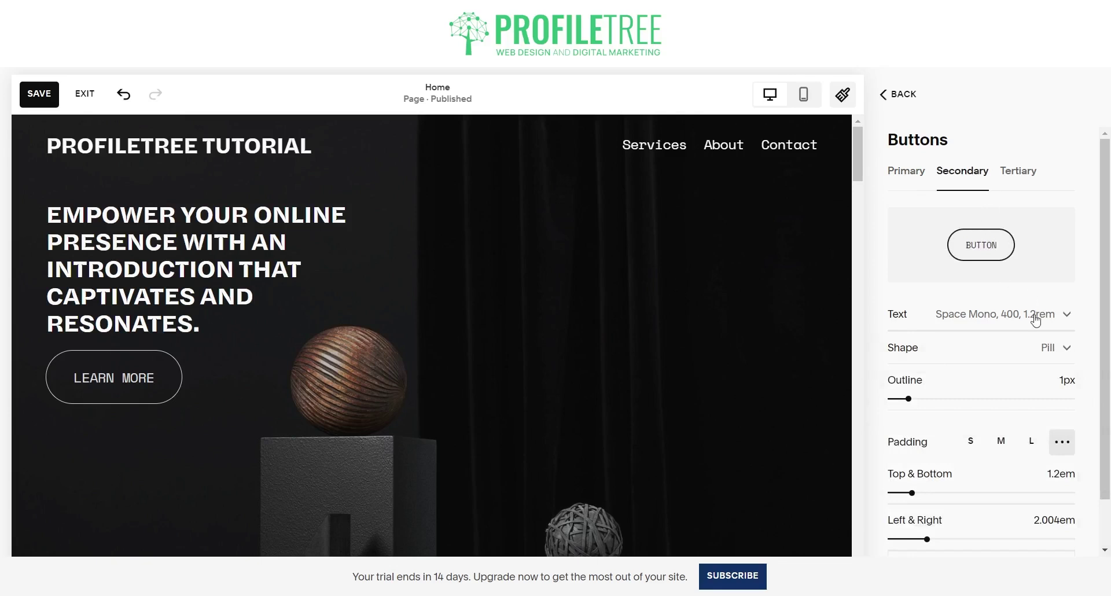
left_click(1024, 349)
left_click(978, 451)
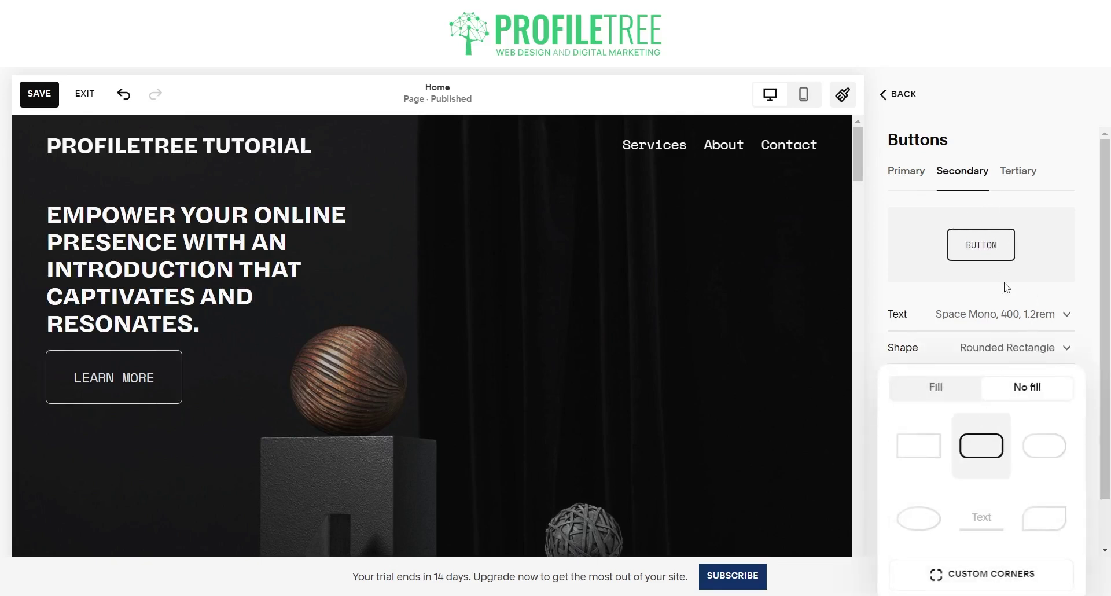
Step: Set the tertiary button padding to L, expand it to the custom padding values, and set the outline to 1px
left_click(1018, 171)
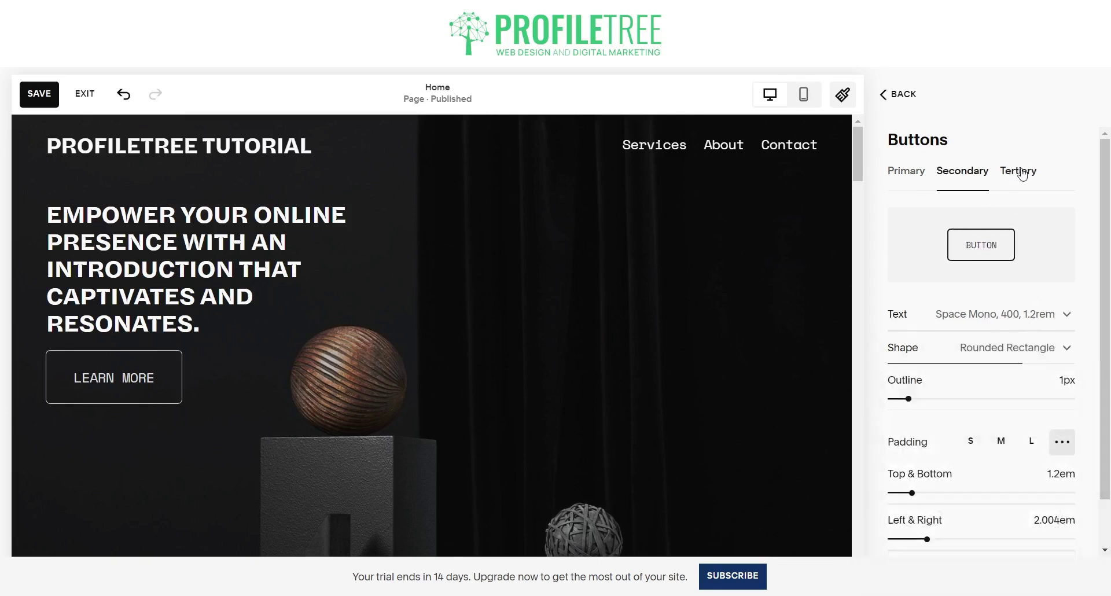
left_click(995, 348)
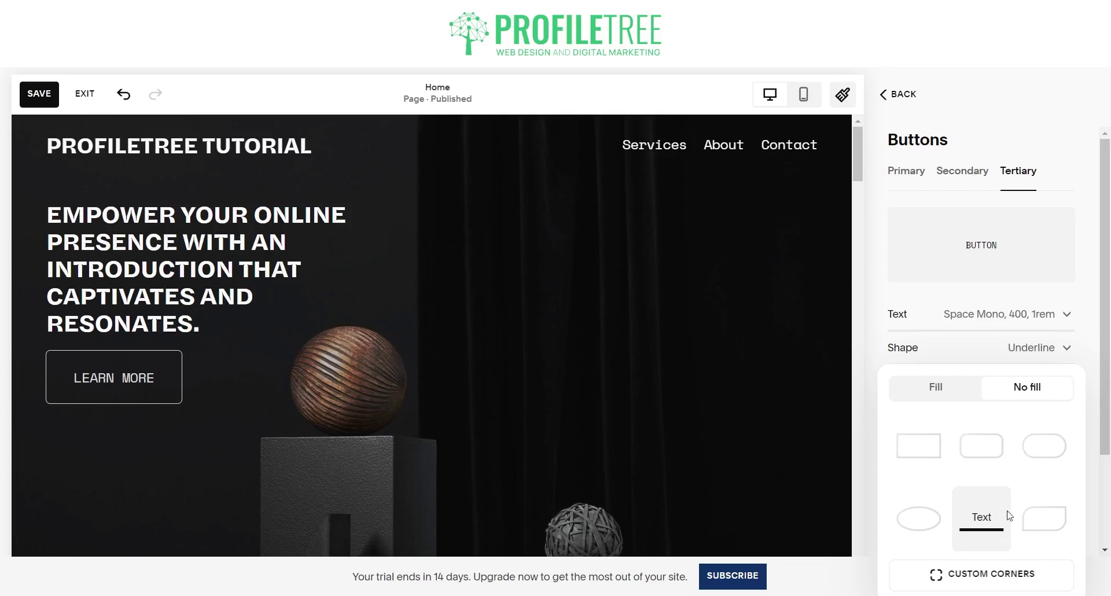
left_click(856, 293)
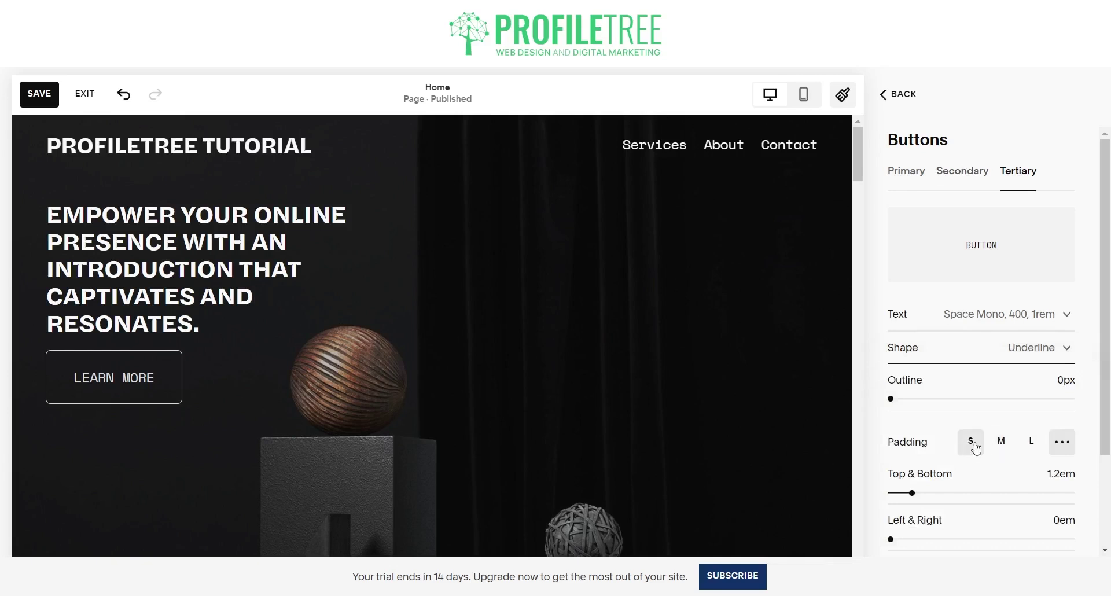
left_click(1031, 441)
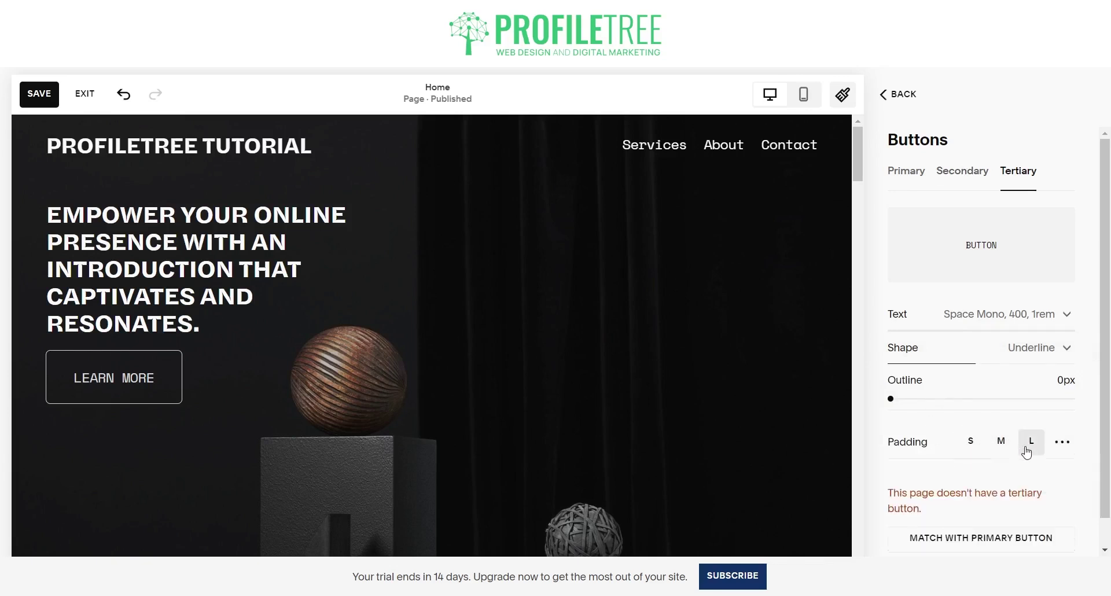
left_click(1062, 441)
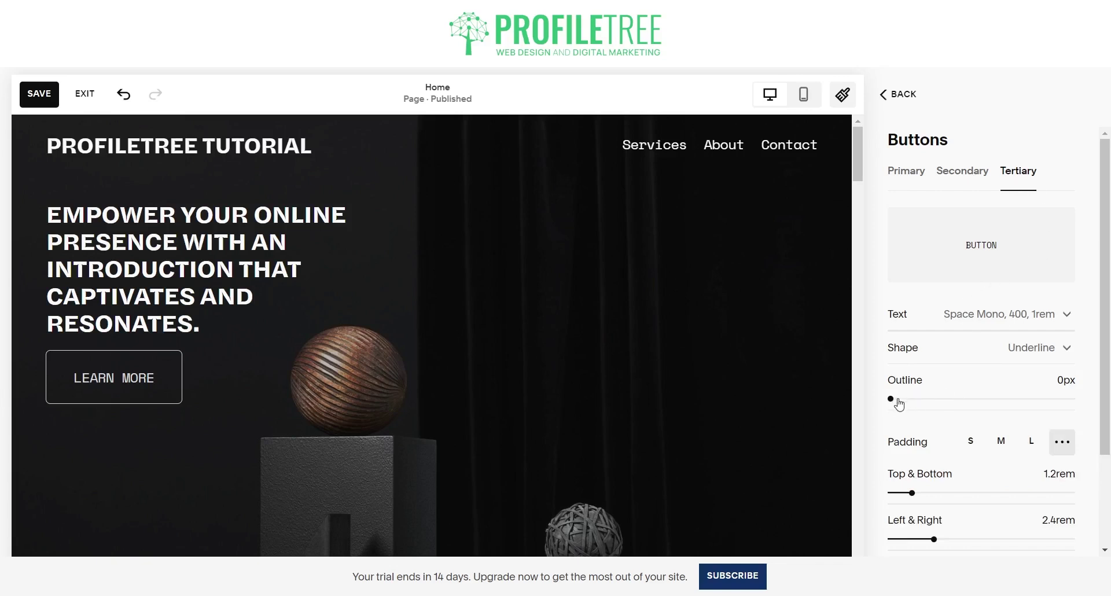
mouse_move(896, 399)
left_mouse_down()
mouse_move(963, 399)
mouse_move(911, 399)
left_mouse_up()
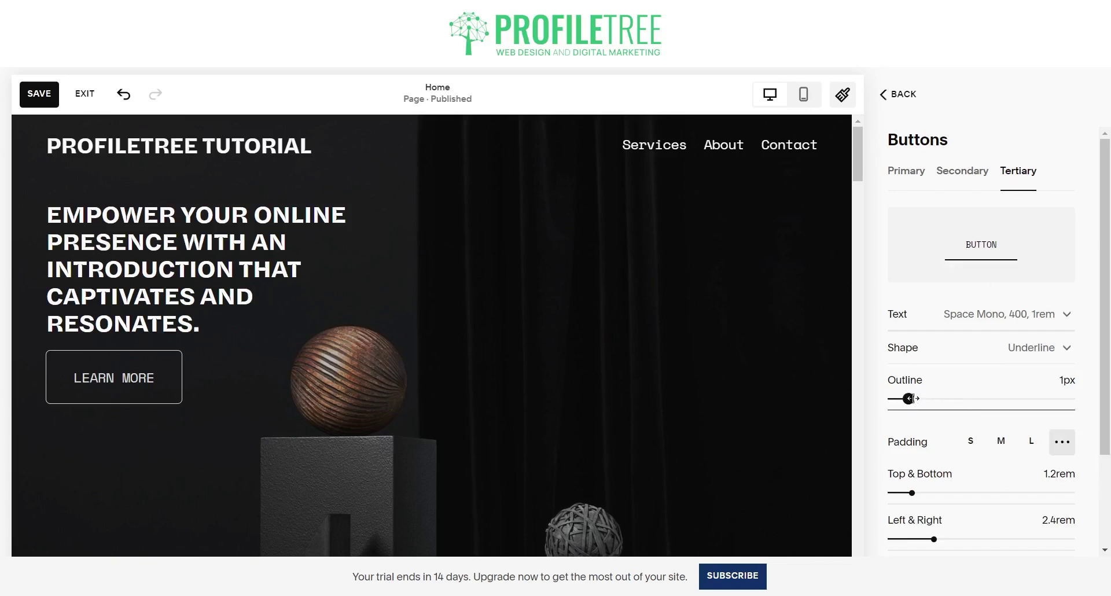
Step: Set the tertiary button's Space Mono text weight to 700 and leave the site styles
scroll(979, 364, "down", 2)
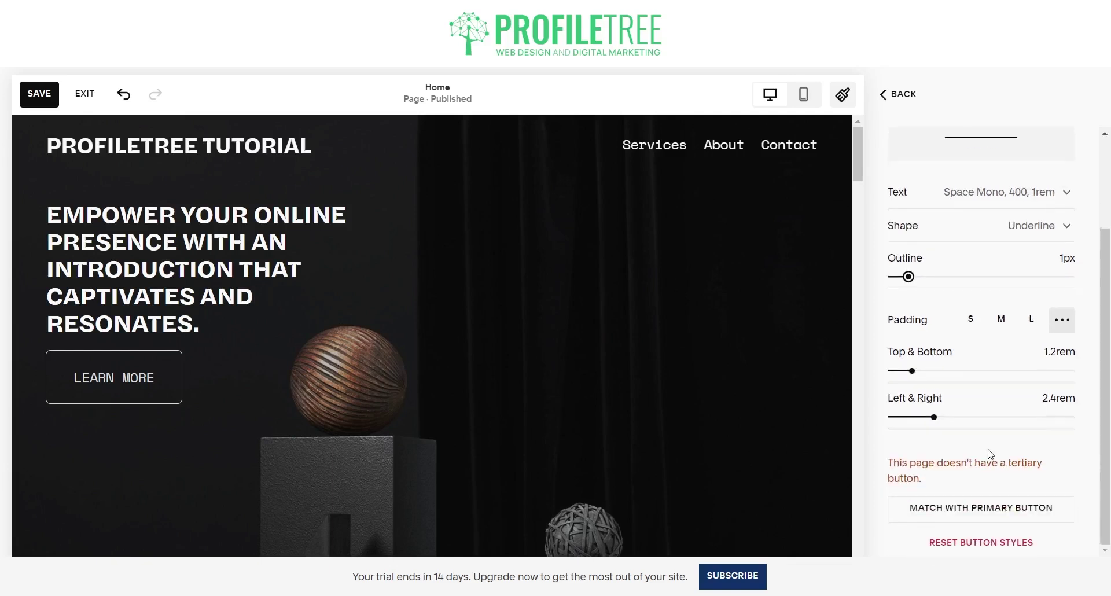
scroll(960, 350, "up", 2)
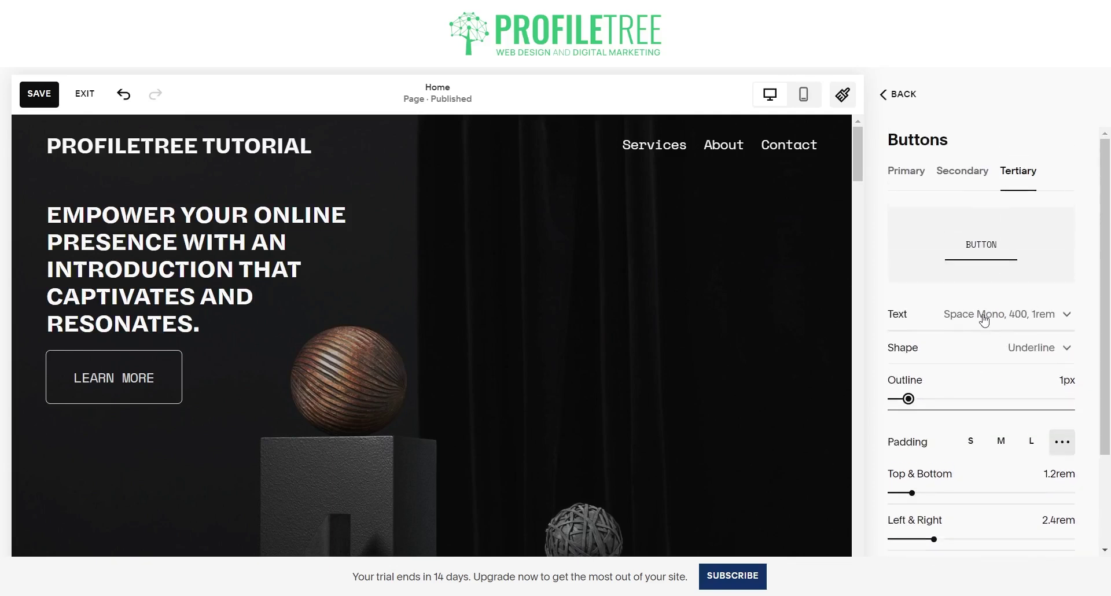
left_click(984, 320)
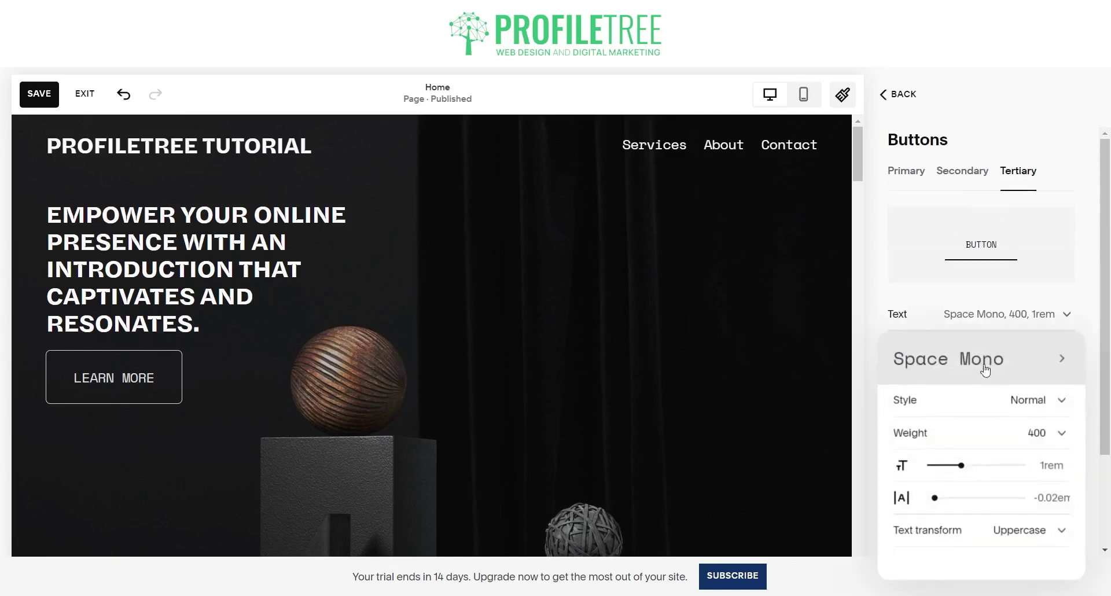
left_click(1023, 440)
left_click(989, 472)
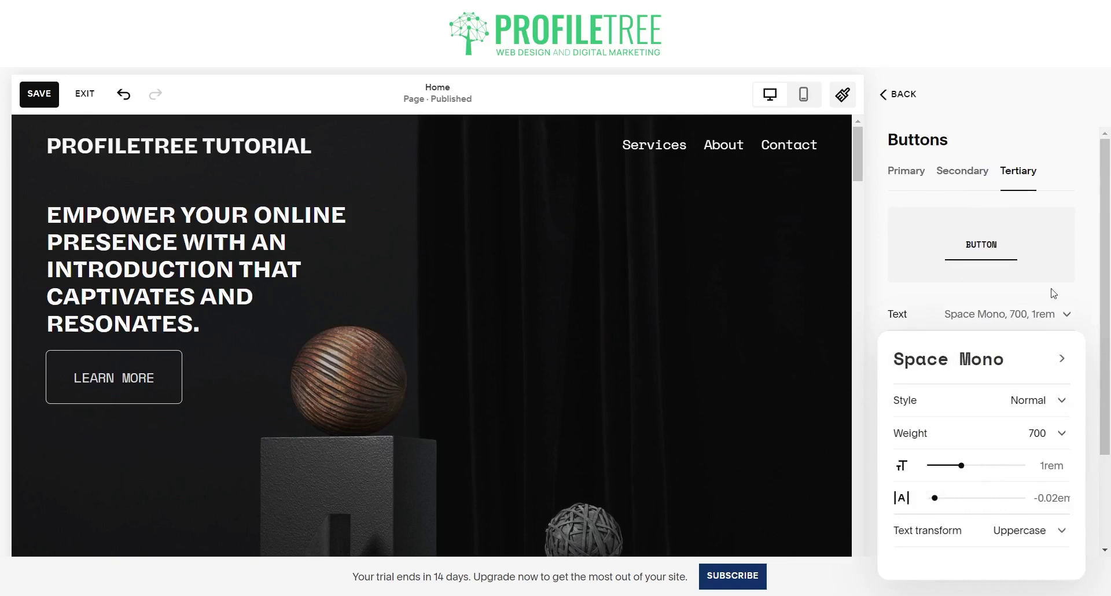
left_click(901, 97)
left_click(901, 95)
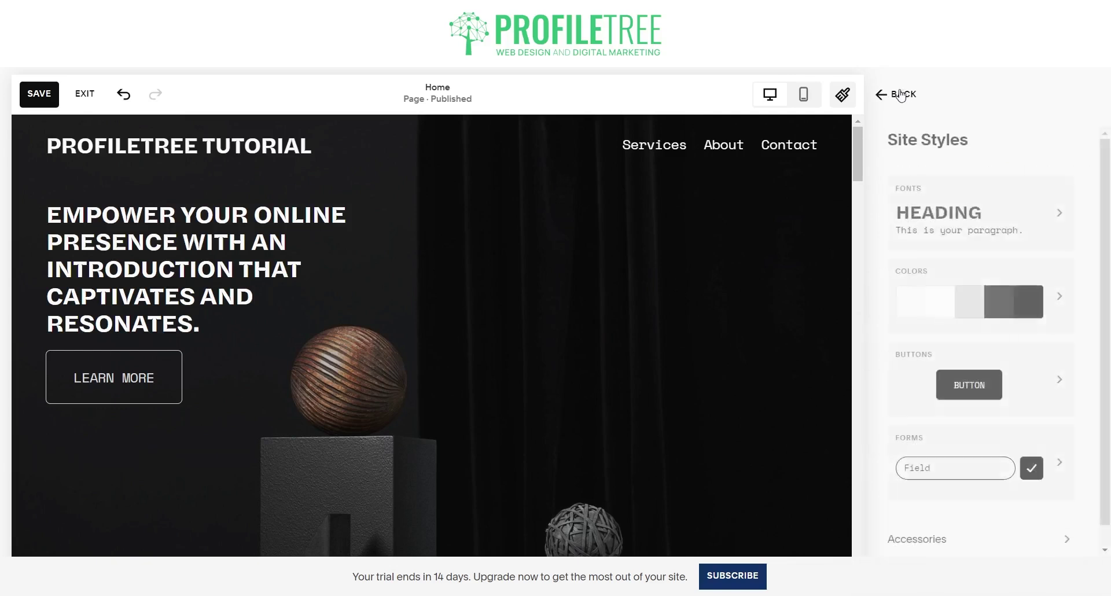
left_click(901, 96)
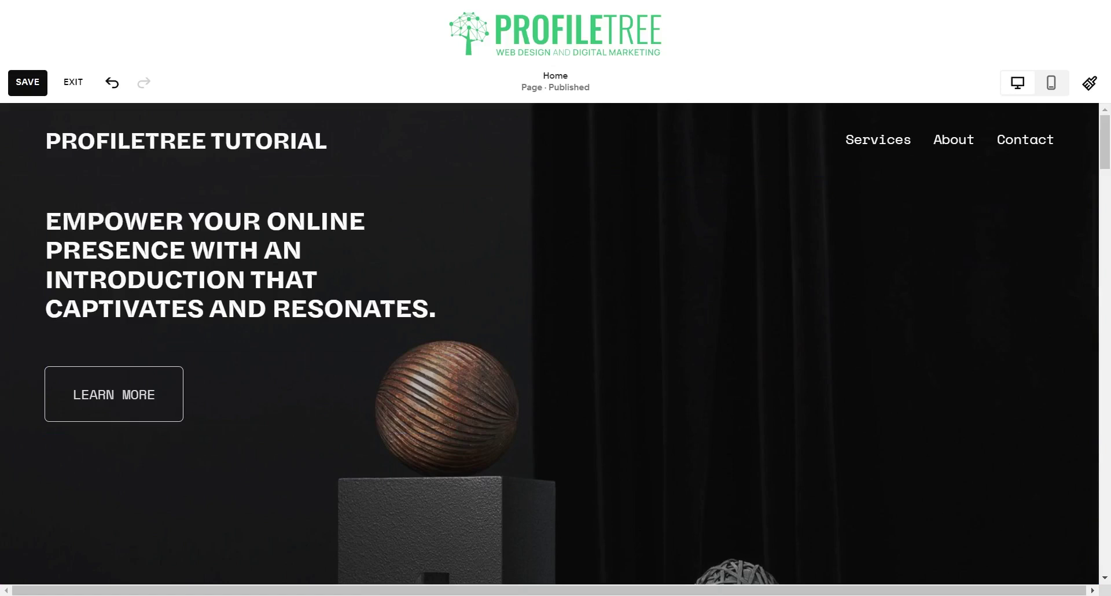
Step: Replace the hero section's scrolling text "Elevate Your Brand" with "We deliver sleek website design", taken from the ProfileTree website headline
scroll(549, 344, "down", 6)
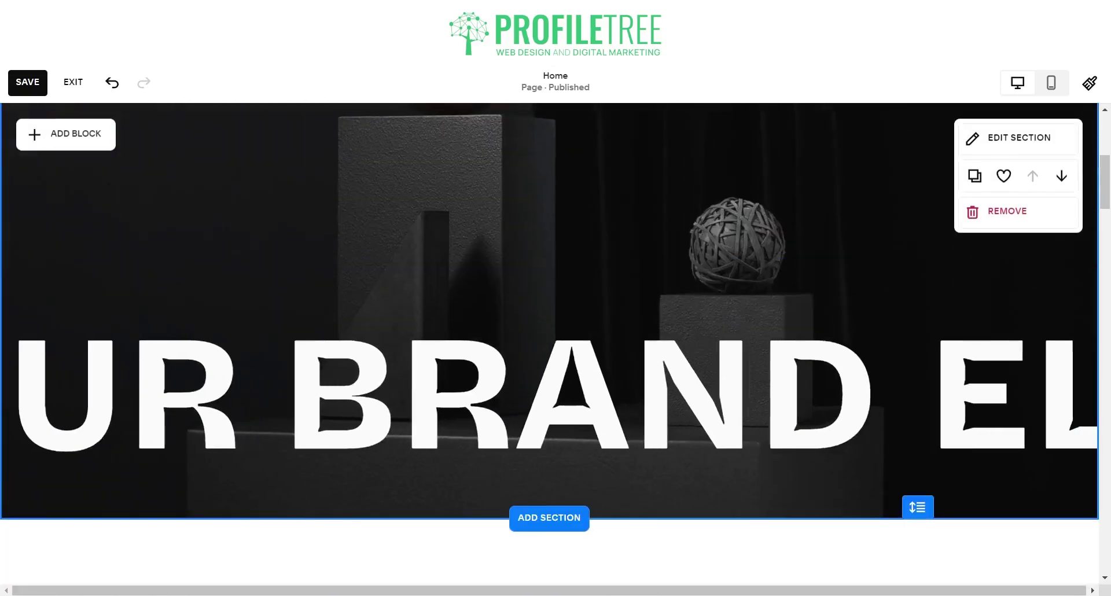
left_click(513, 385)
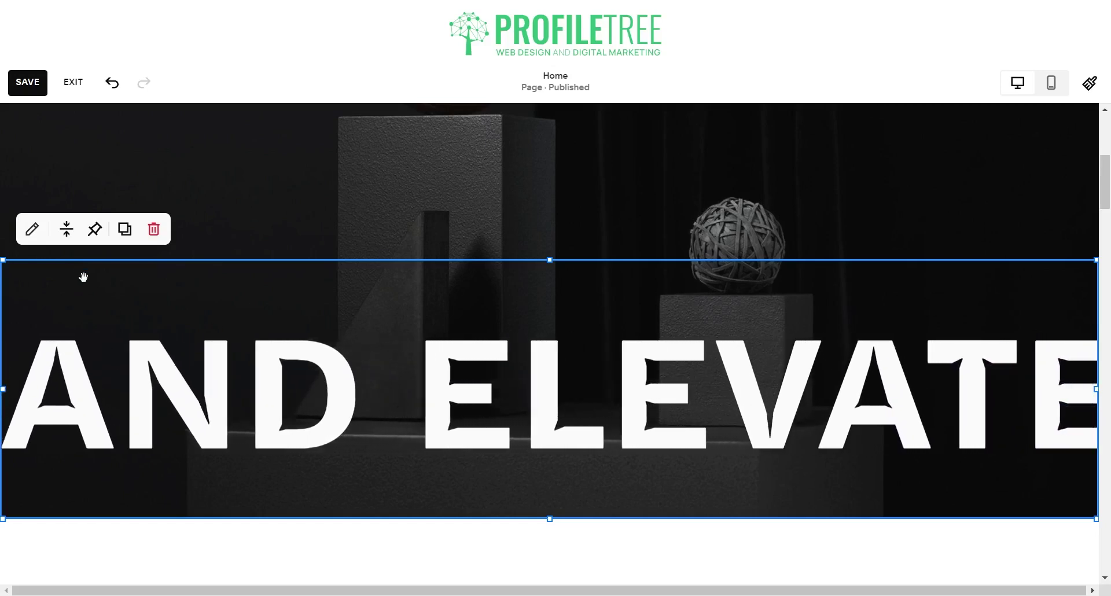
left_click(32, 229)
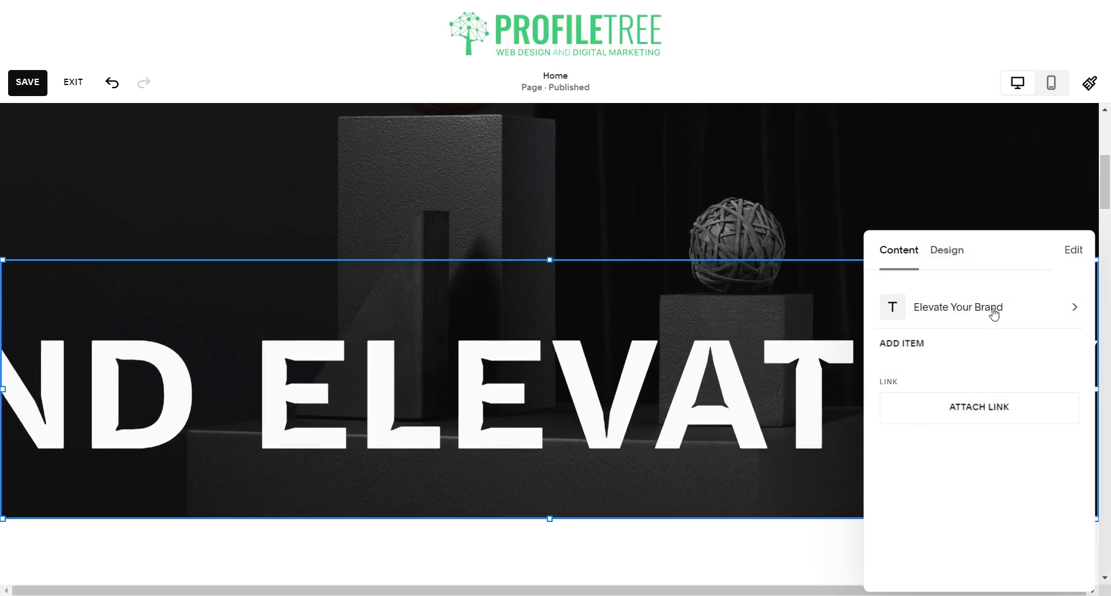
left_click(950, 259)
left_click(885, 255)
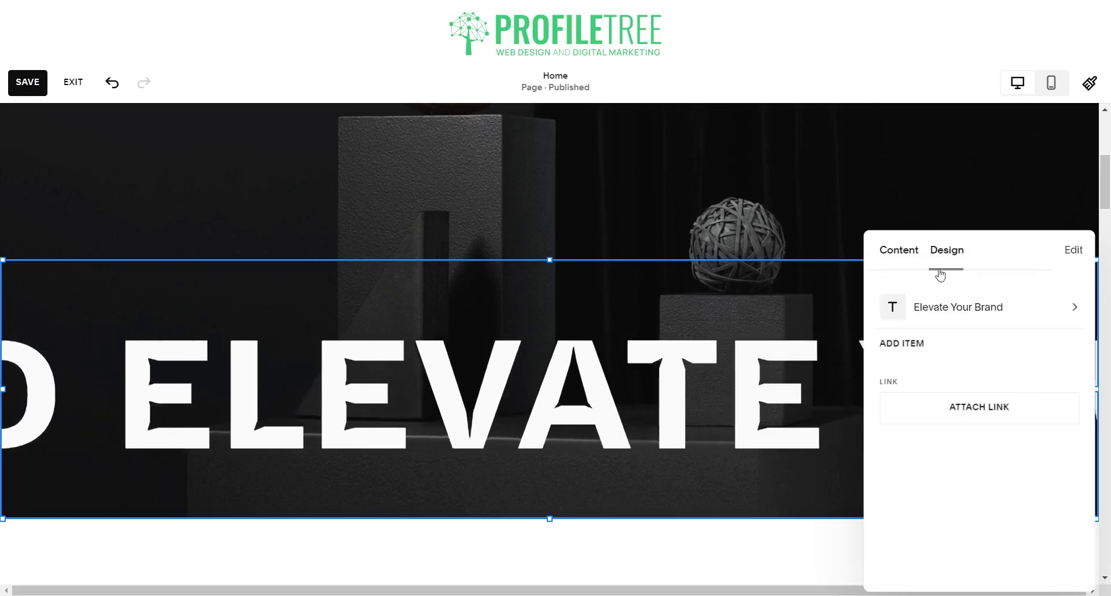
left_click(978, 305)
triple_click(957, 305)
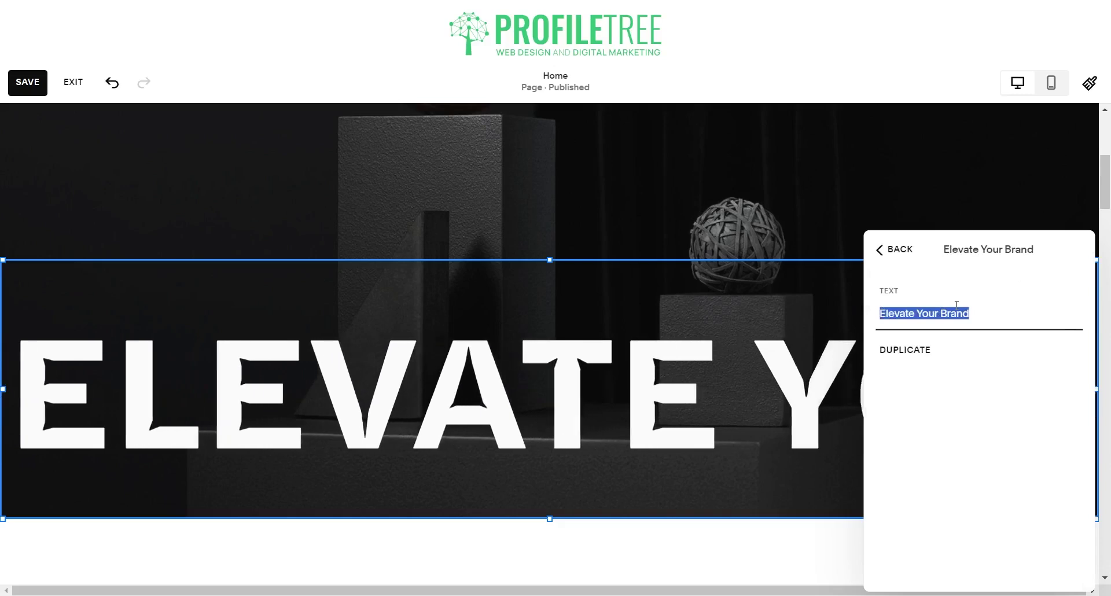
key("BackSpace")
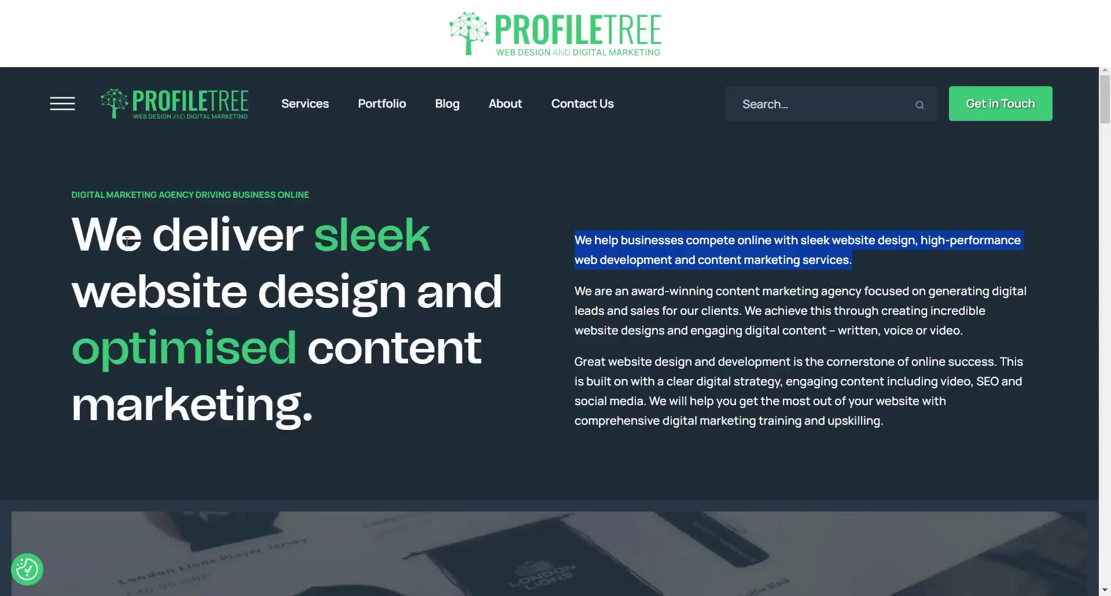
left_click_drag(87, 237, 416, 273)
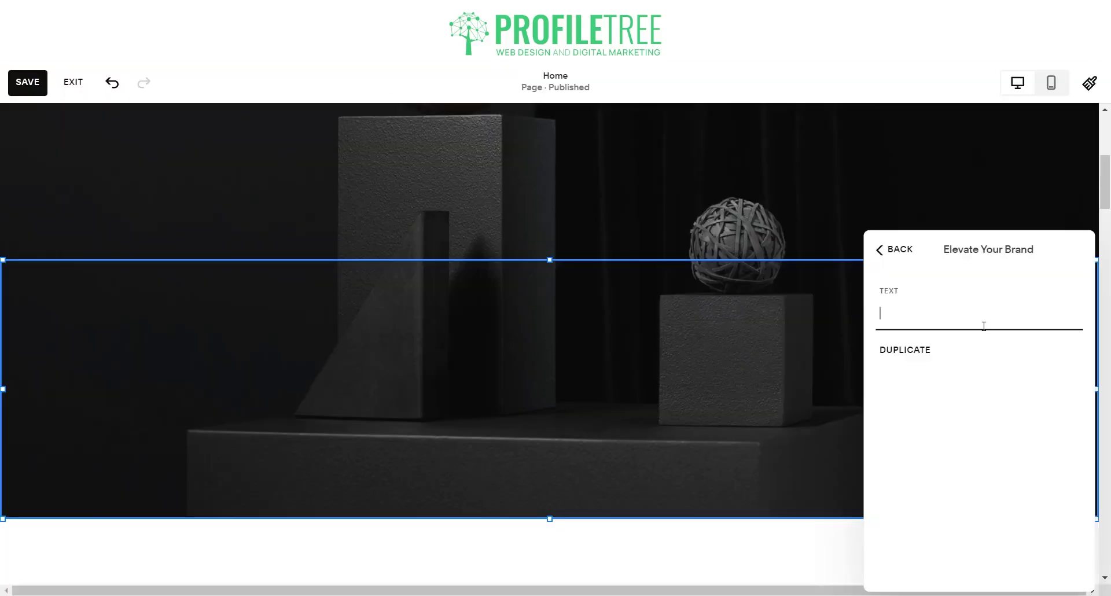
type("We deliver sleek website design")
left_click(891, 250)
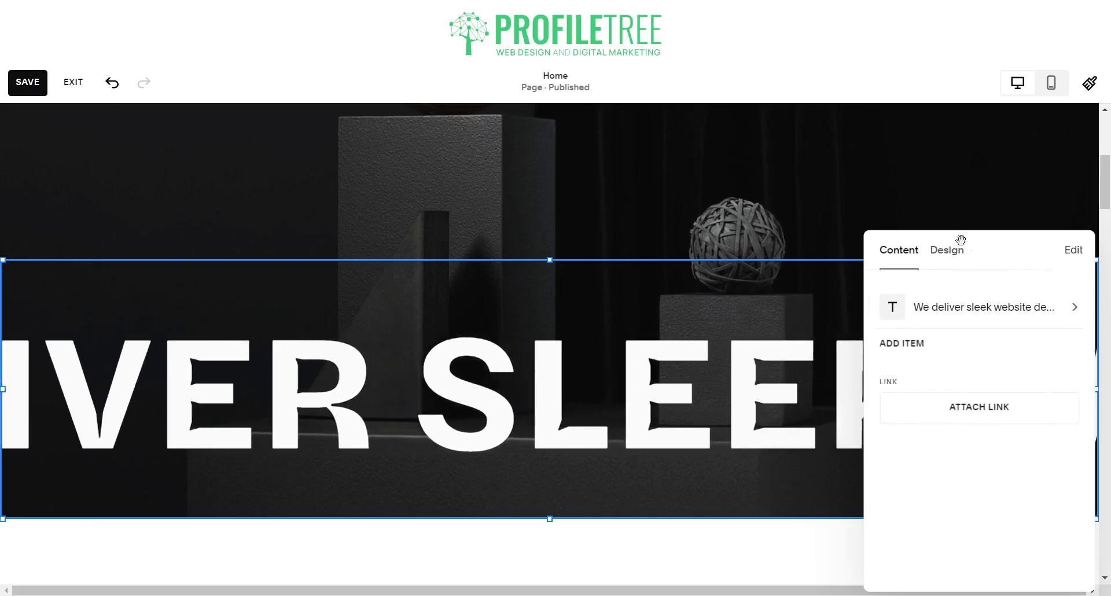
Step: Set the scrolling text size to S, and try the 2x and 0.5x speeds before returning to 1x
left_click(945, 250)
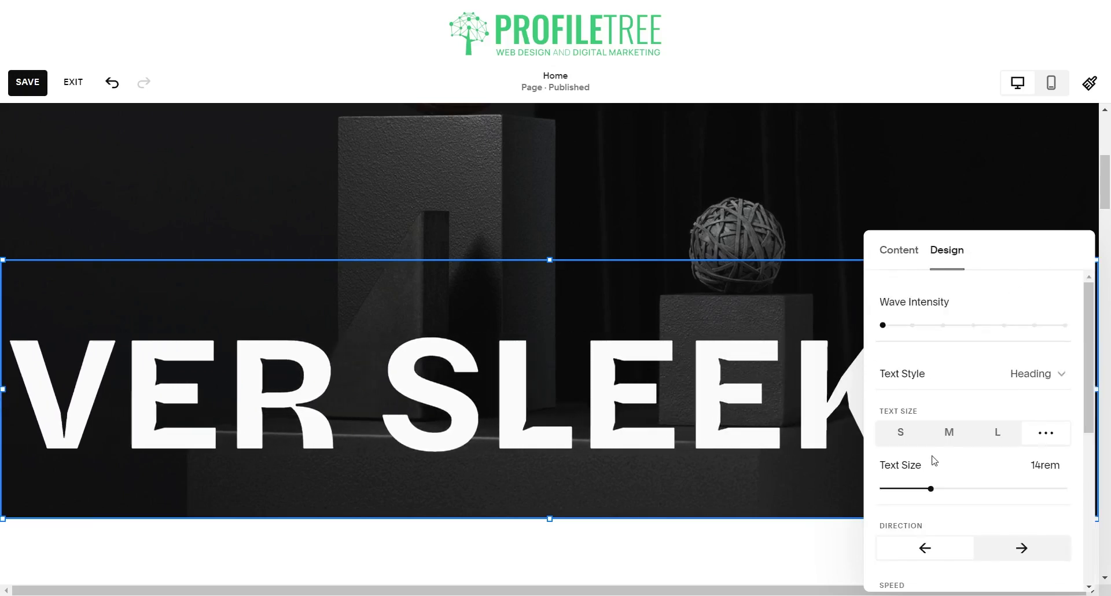
left_click(904, 433)
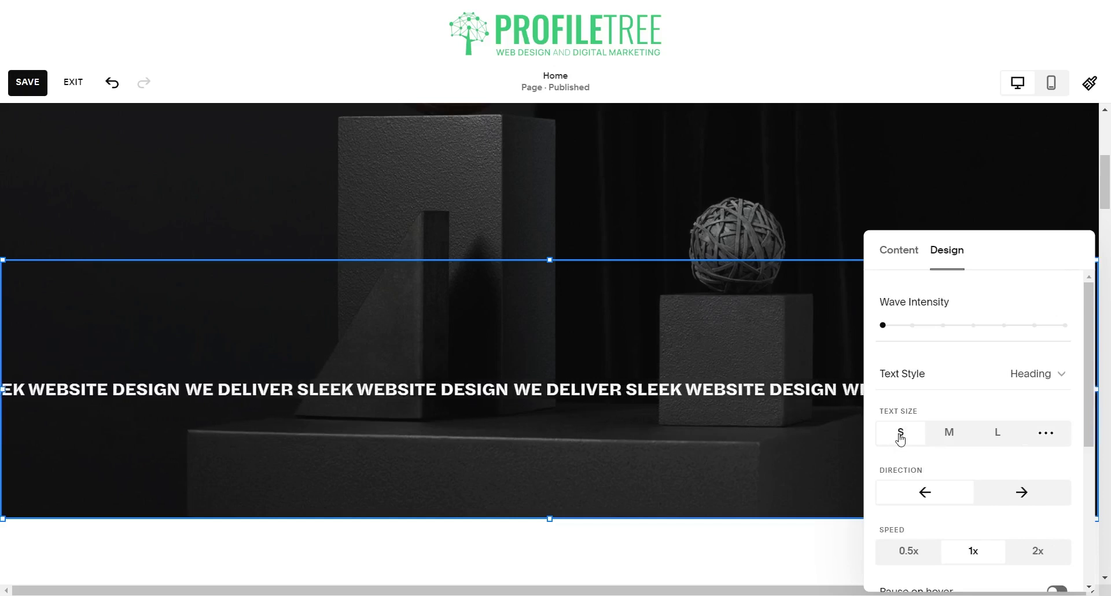
scroll(993, 384, "down", 3)
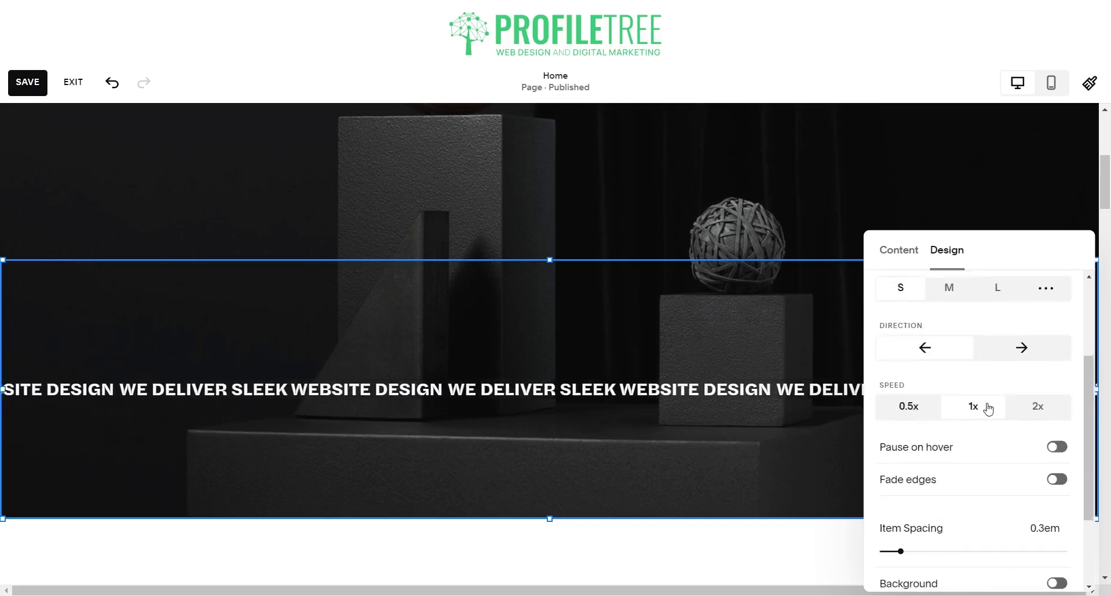
left_click(1025, 405)
left_click(904, 408)
left_click(975, 407)
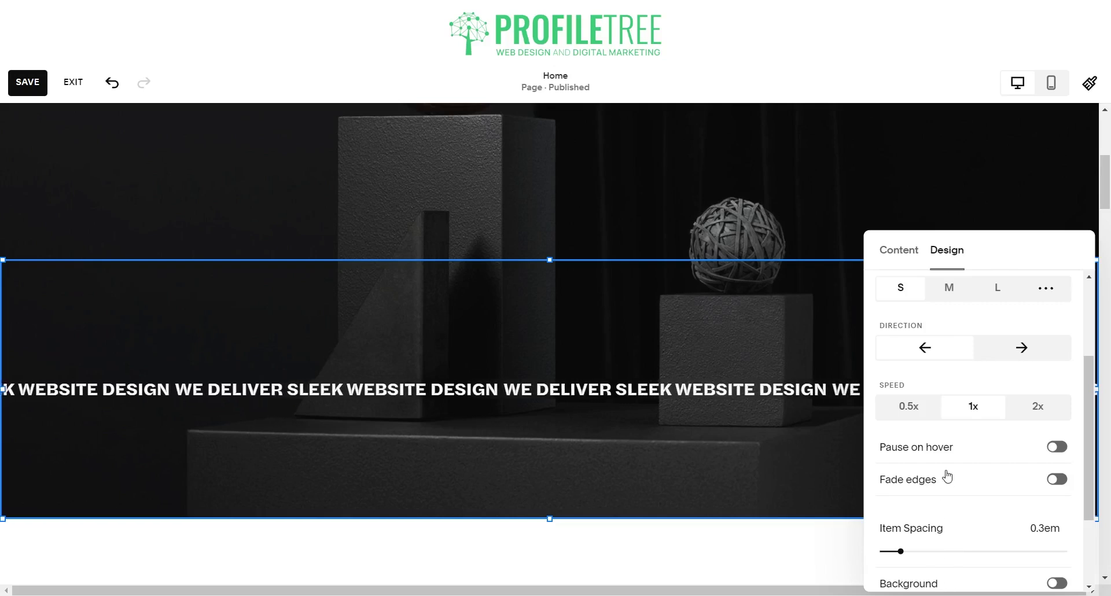
Step: Turn on fade edges and a background for the scrolling text, using the custom dark red background colour RGB 157, 33, 33
scroll(945, 471, "down", 2)
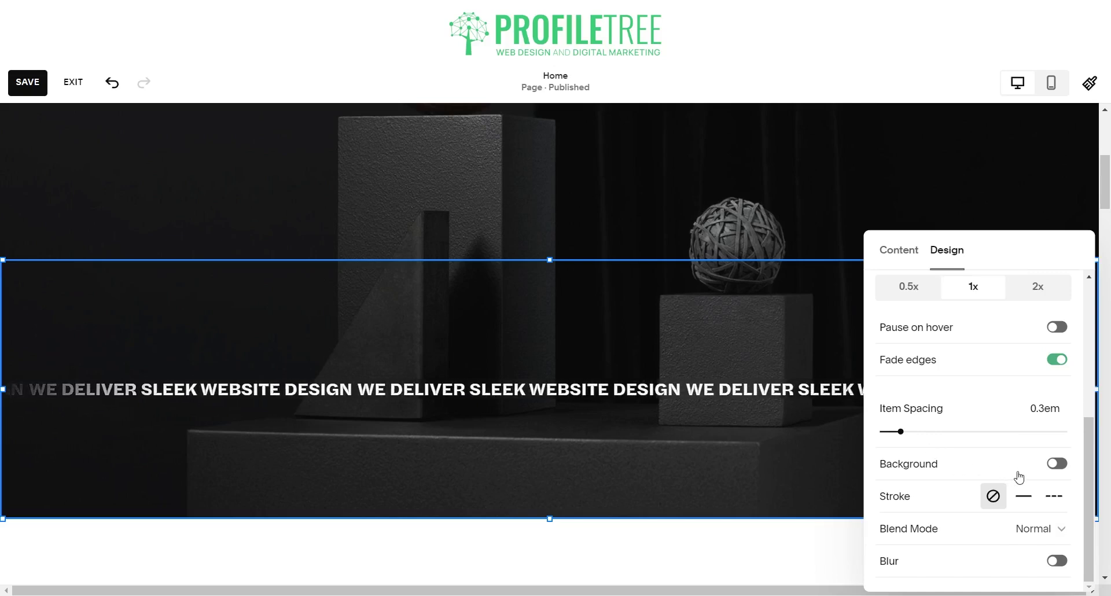
left_click(1057, 463)
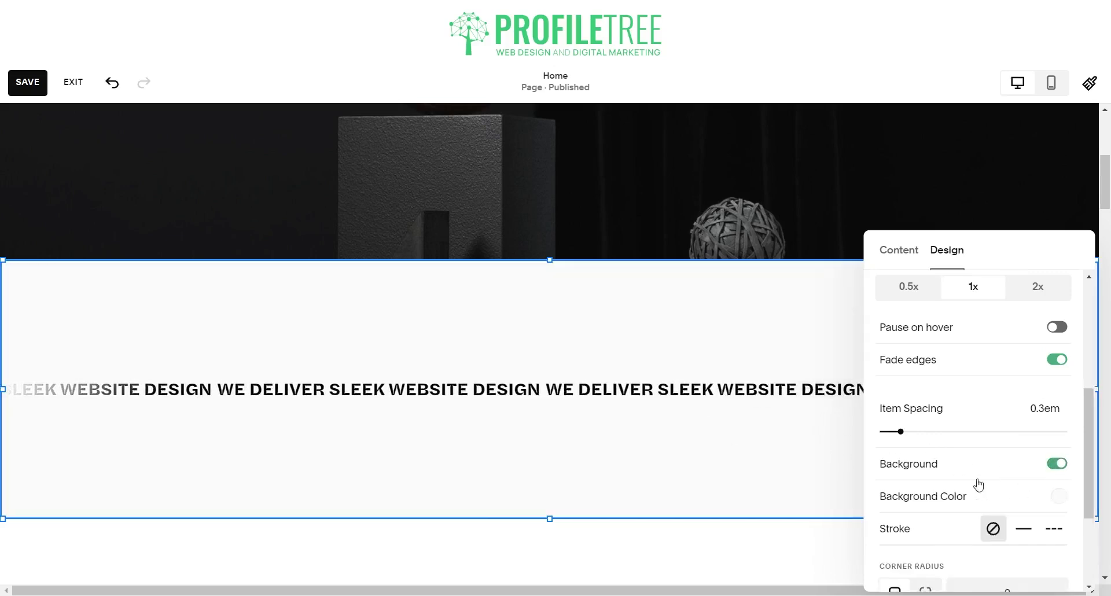
left_click(1058, 496)
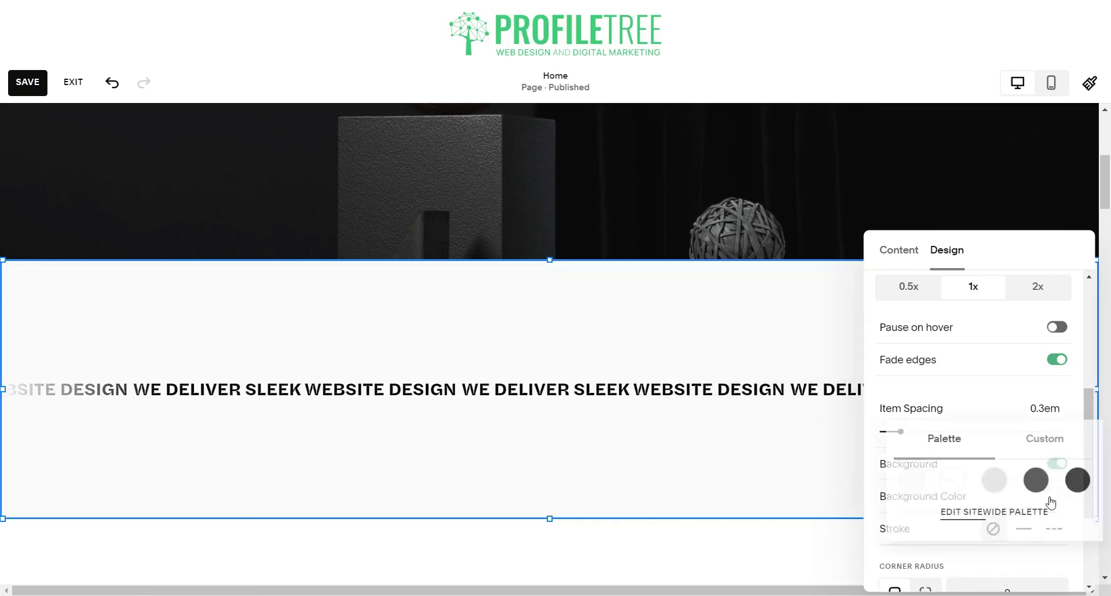
left_click(1044, 446)
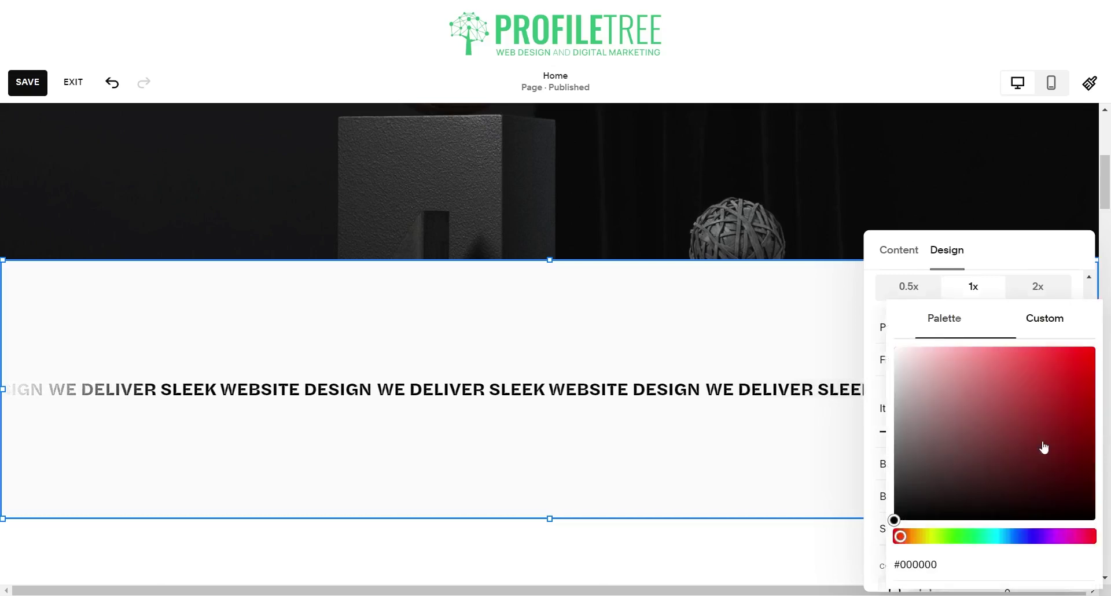
left_click_drag(1047, 375, 926, 383)
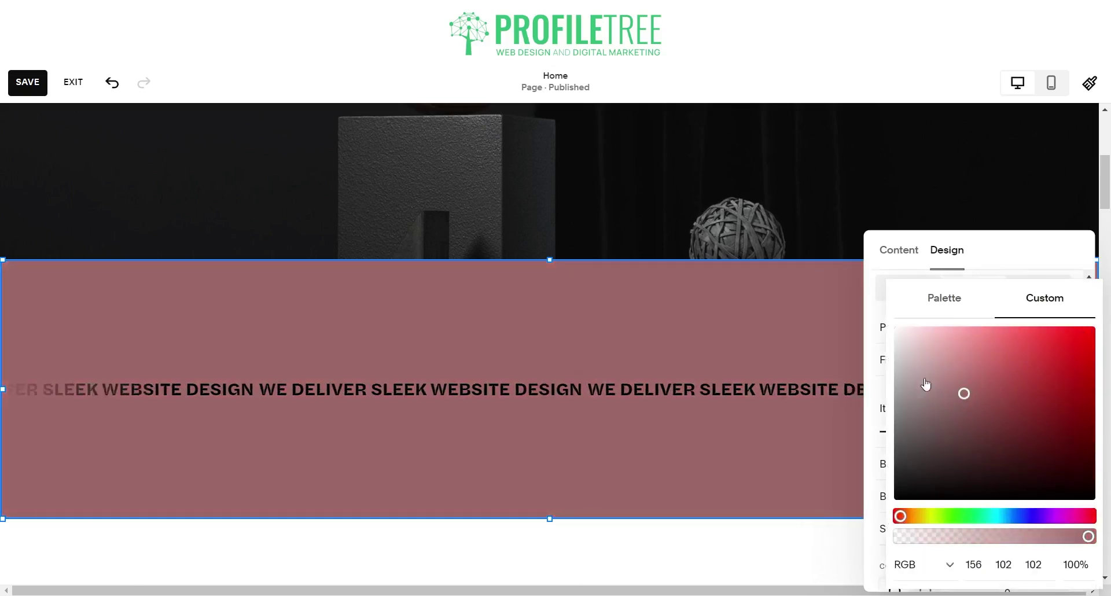
left_click(1053, 393)
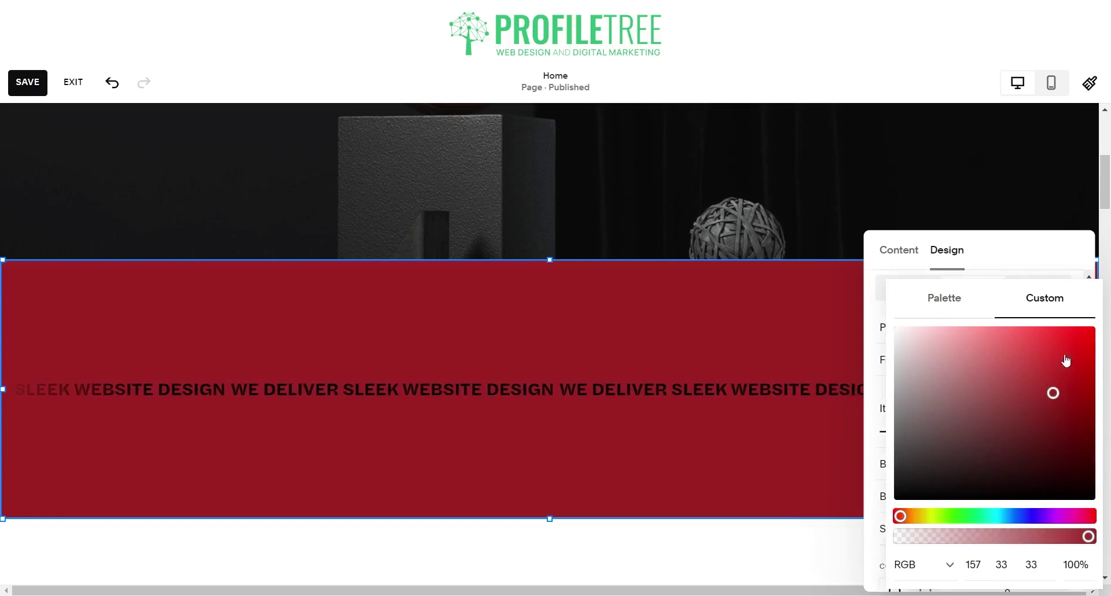
Step: Try the brighter red RGB 243, 12, 12 as the scrolling text's background, and turn the background off
left_click_drag(1066, 360, 1086, 333)
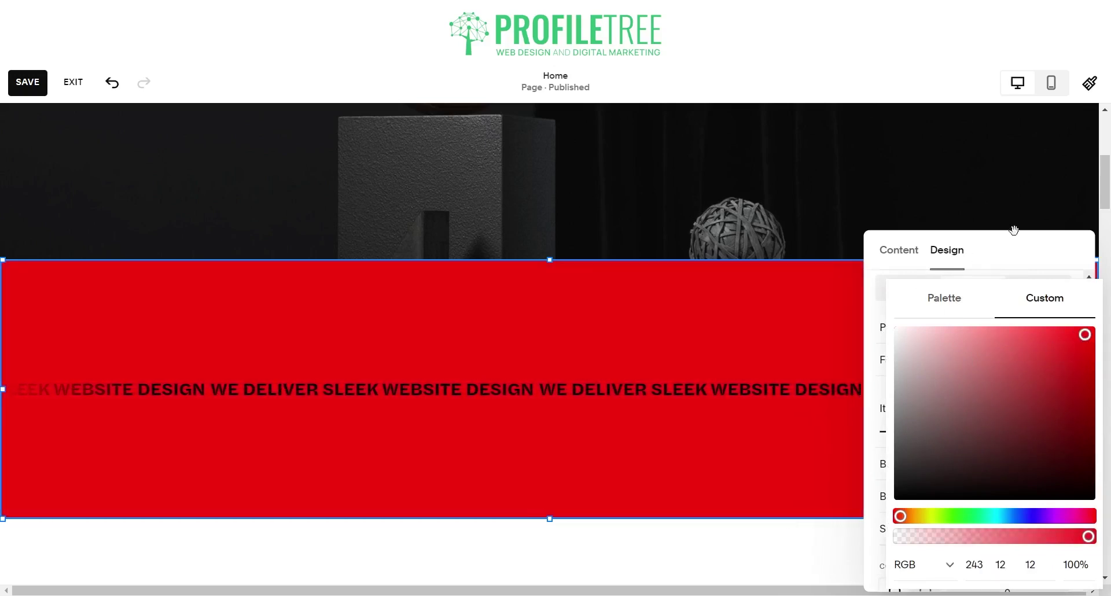
left_click(987, 308)
left_click(1057, 464)
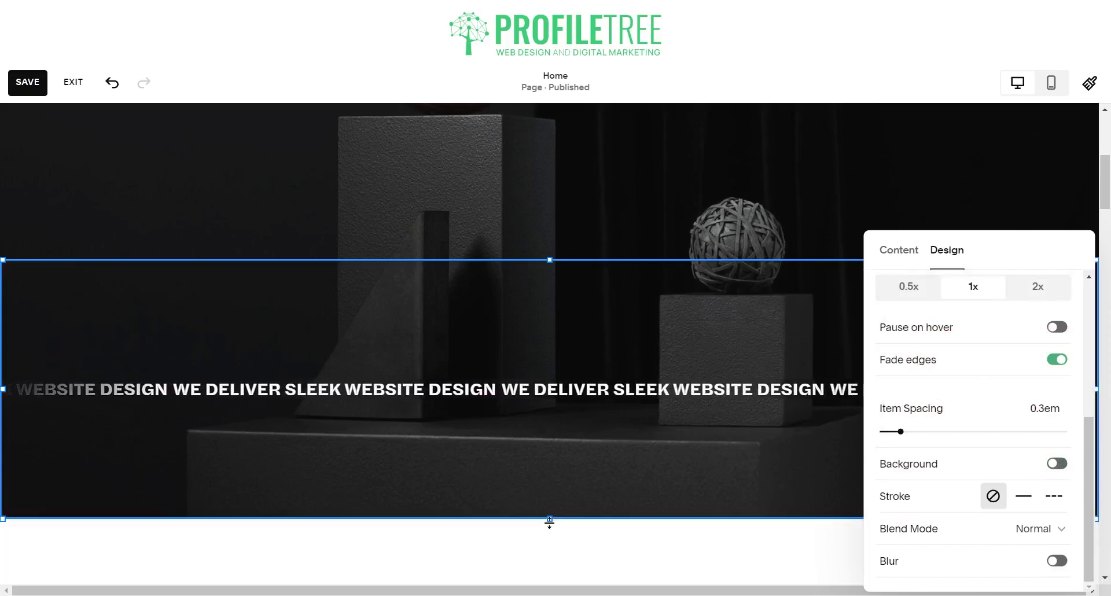
Step: Shrink the scrolling text block to a one-line strip and move it to the lower edge of the hero section
left_click_drag(517, 514, 540, 307)
left_click_drag(537, 361, 516, 491)
left_click(557, 234)
left_click(516, 282)
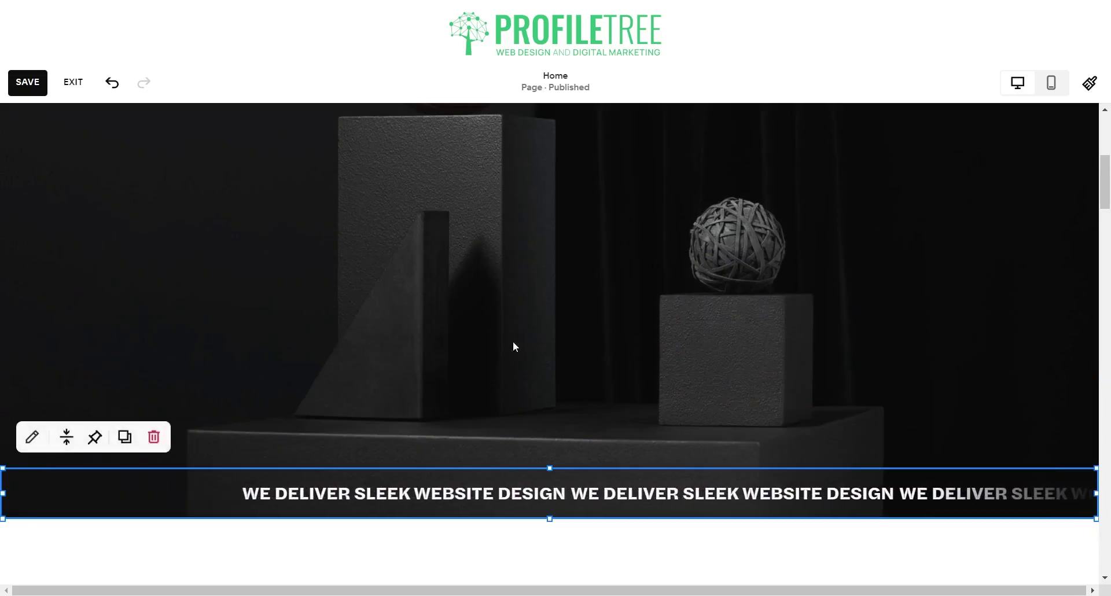
Step: Move the scrolling text up beneath the Learn More button and shorten the hero section to end directly below it
scroll(501, 290, "up", 5)
scroll(496, 293, "down", 4)
left_click_drag(505, 557, 473, 214)
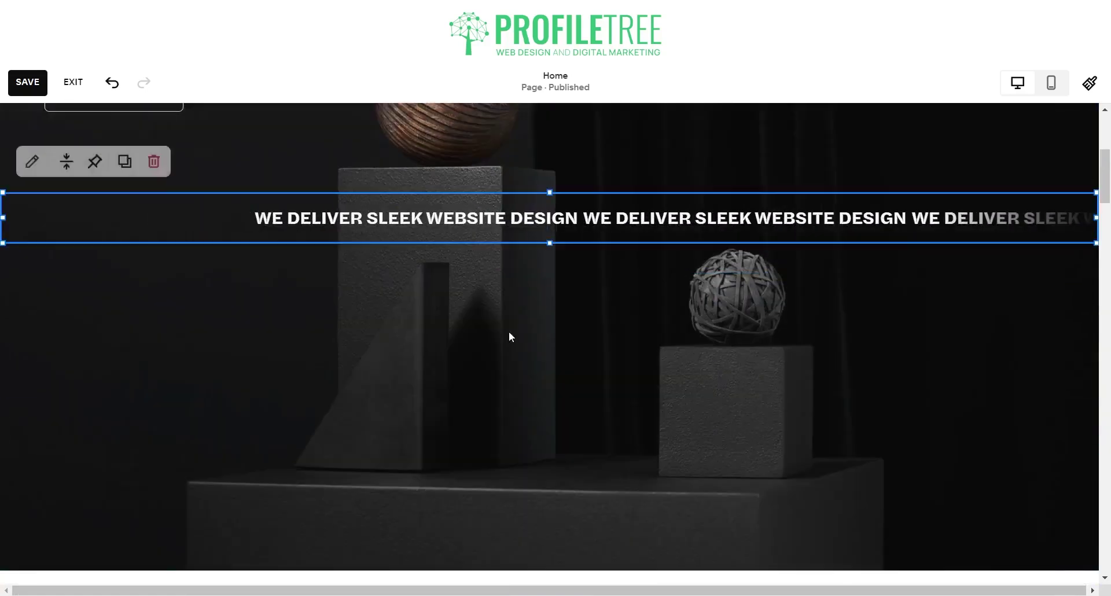
left_click_drag(918, 558, 879, 236)
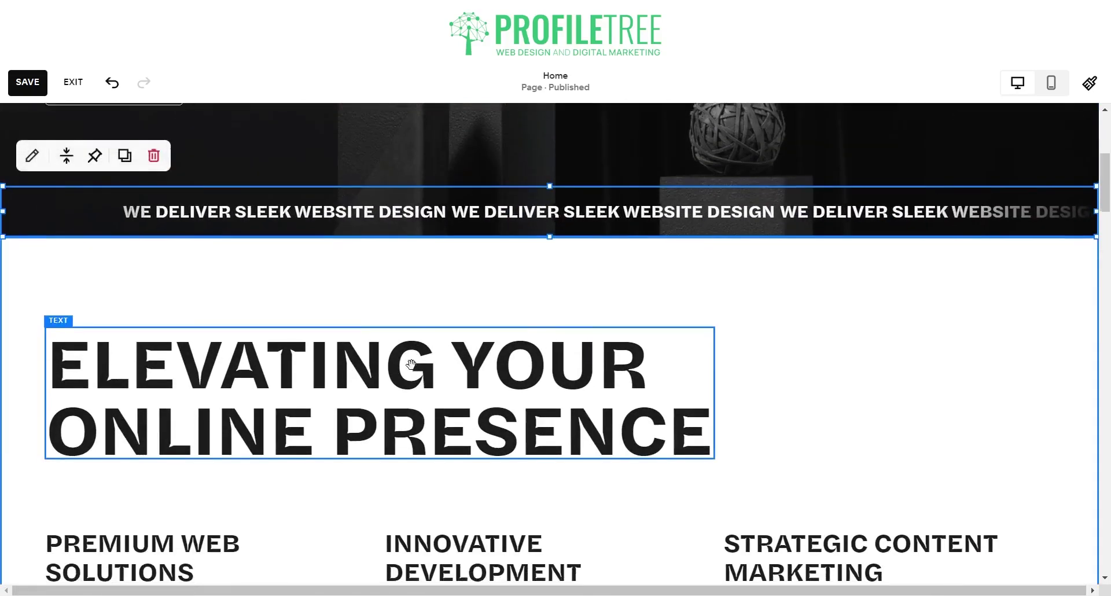
scroll(411, 367, "up", 5)
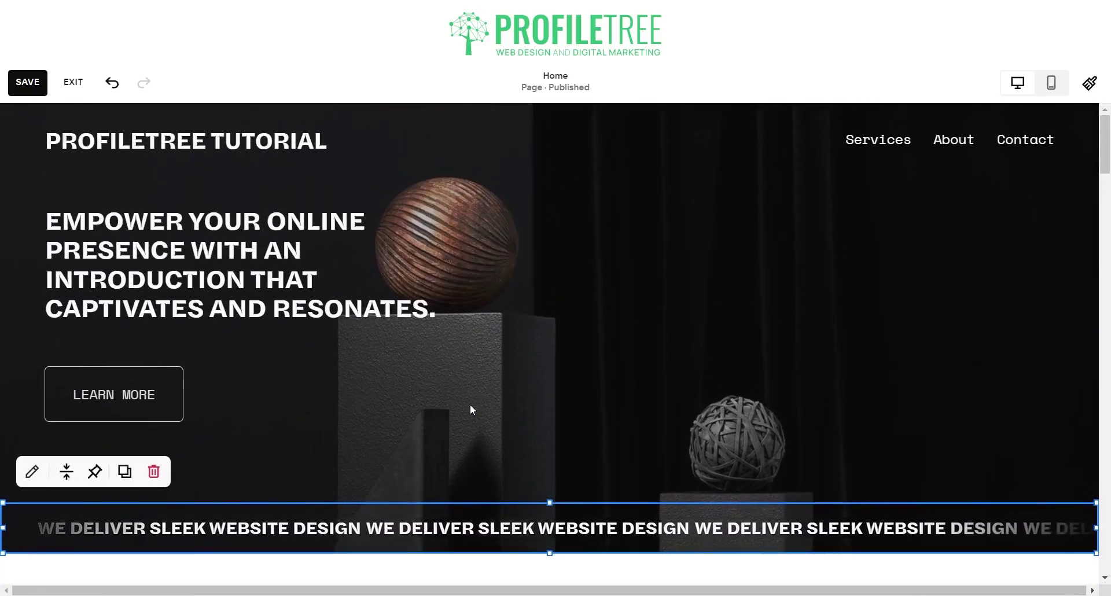
scroll(713, 448, "down", 2)
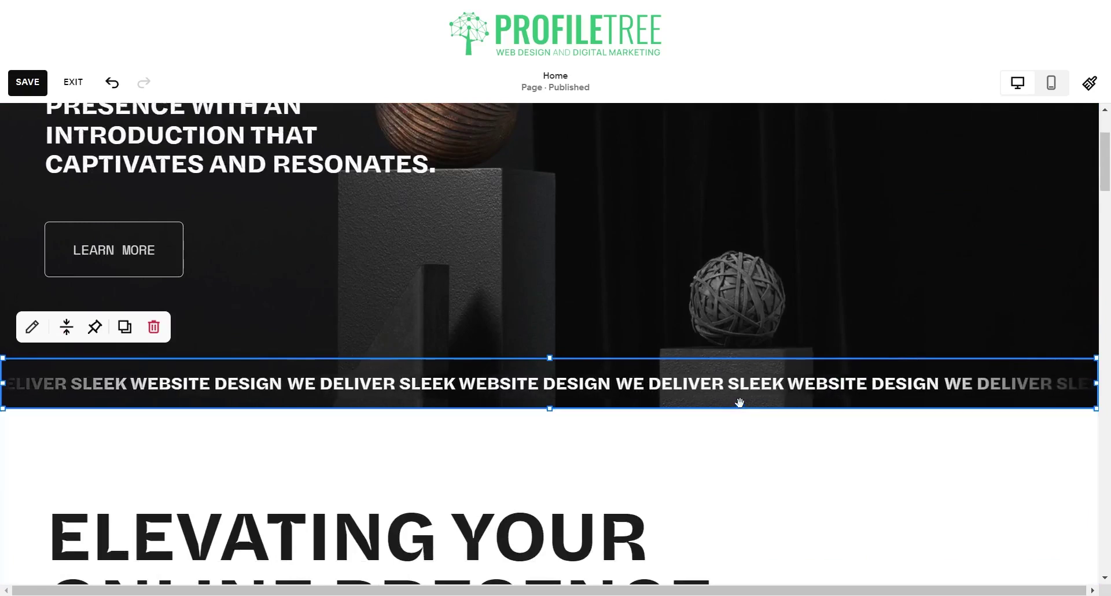
Step: Extend the hero section's lower edge slightly to leave a gap under the scrolling text, and check the spacing
left_click(780, 331)
left_click_drag(919, 398, 919, 463)
scroll(745, 441, "up", 3)
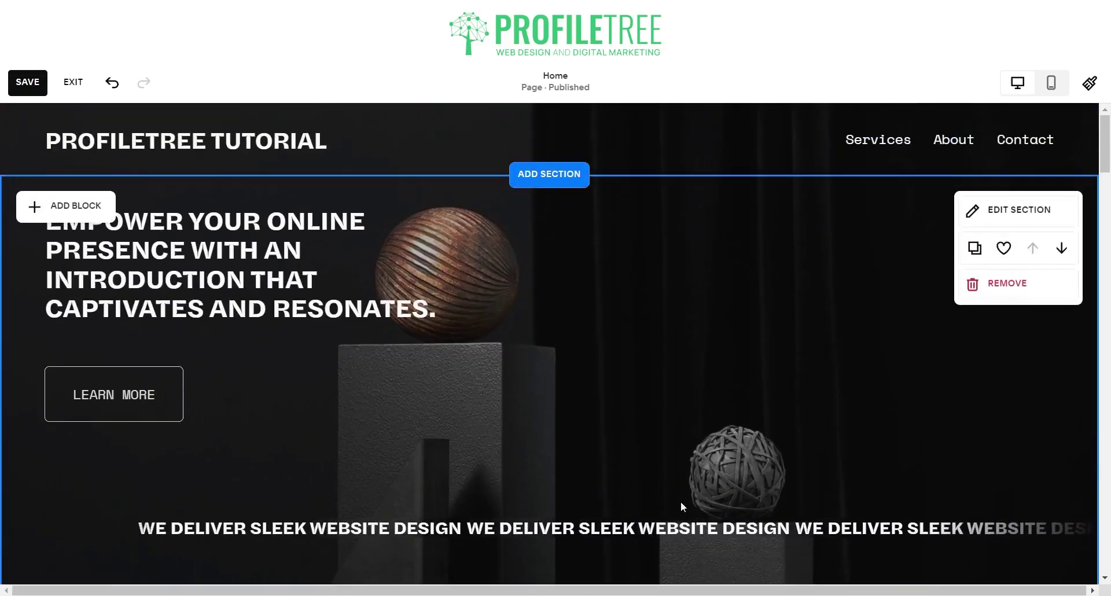
left_click_drag(668, 528, 640, 476)
scroll(752, 470, "down", 2)
scroll(752, 470, "down", 2)
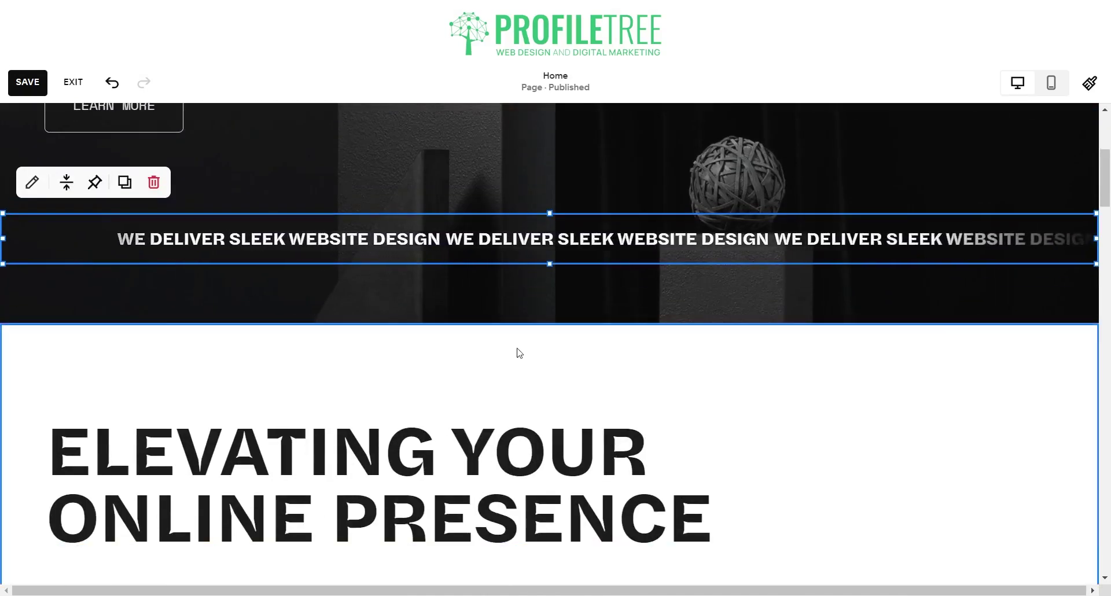
scroll(720, 210, "up", 5)
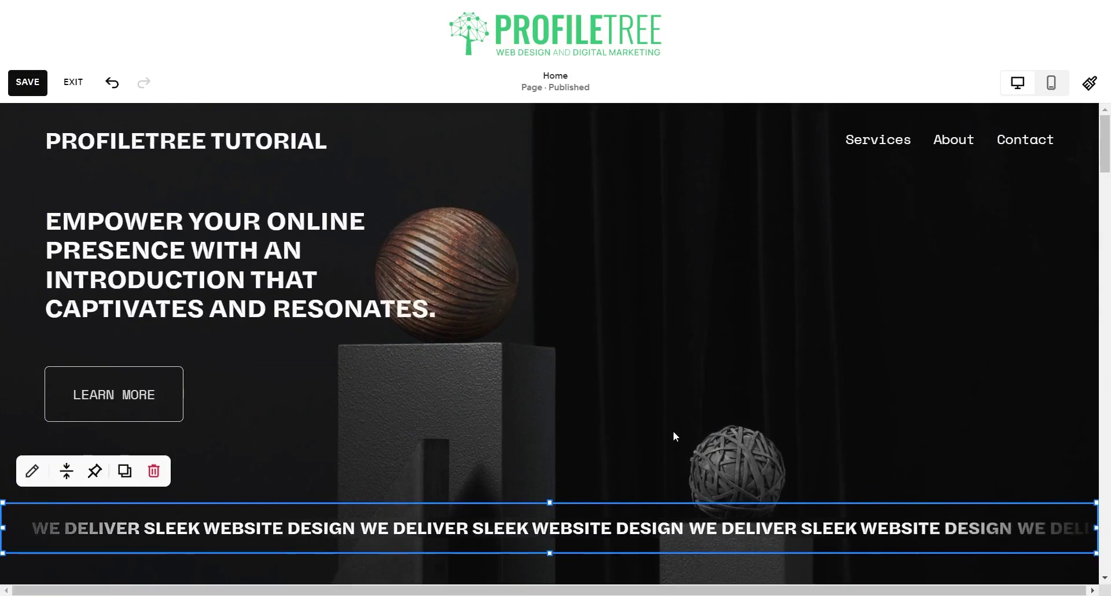
scroll(666, 371, "down", 5)
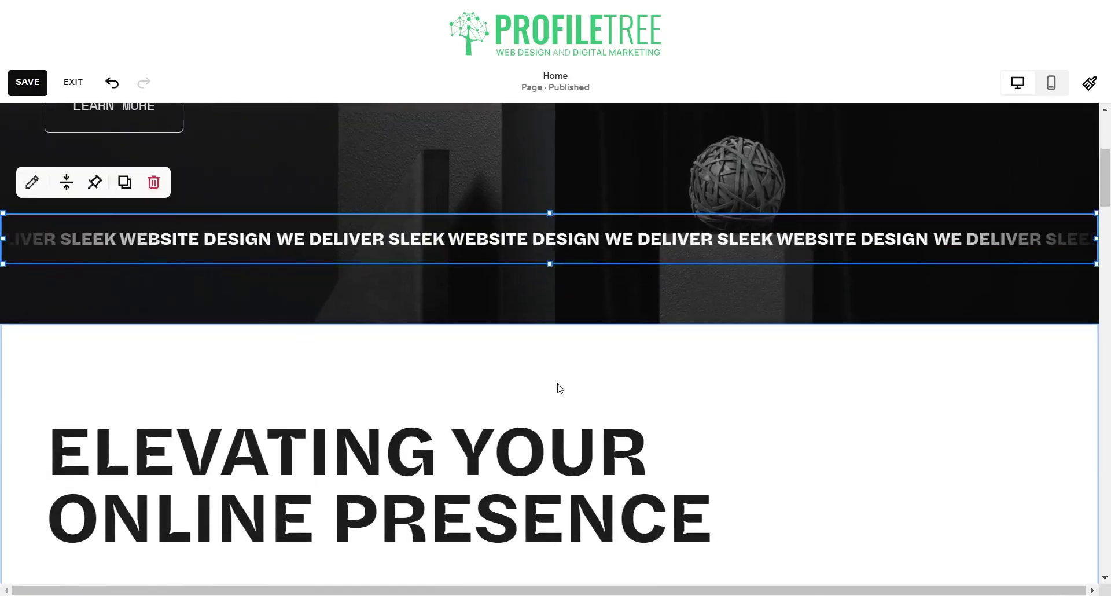
left_click(303, 354)
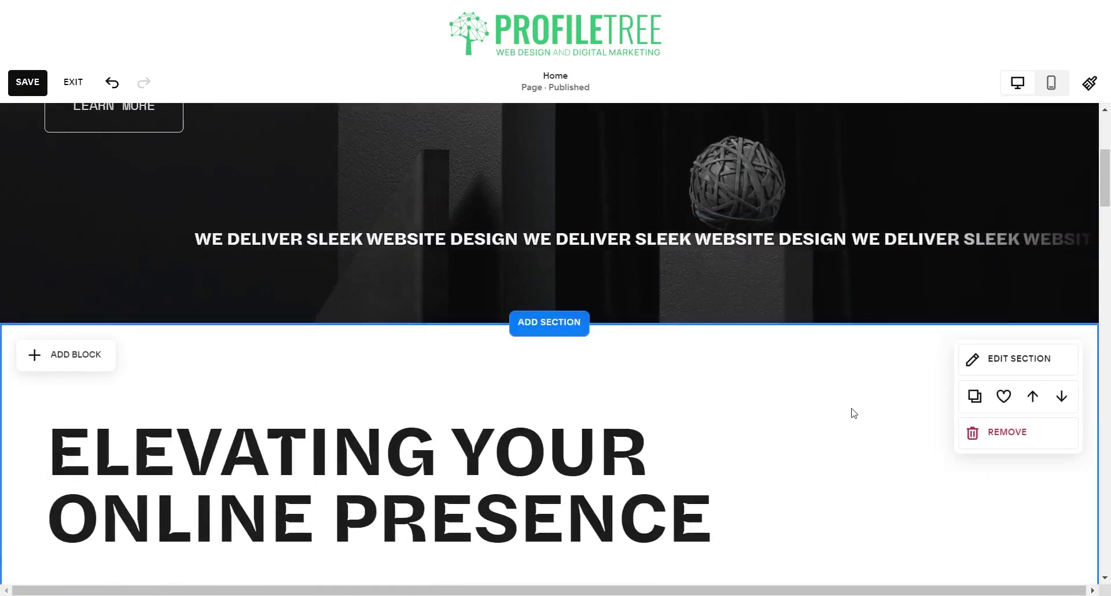
scroll(747, 422, "down", 8)
scroll(224, 367, "up", 5)
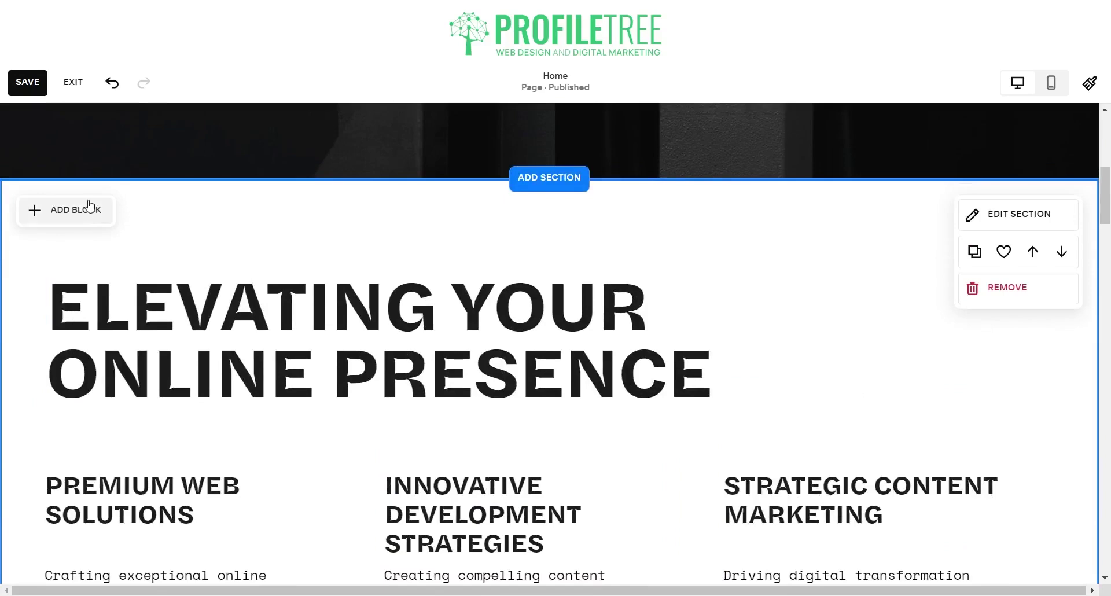
left_click(89, 209)
left_click(429, 230)
scroll(118, 242, "up", 5)
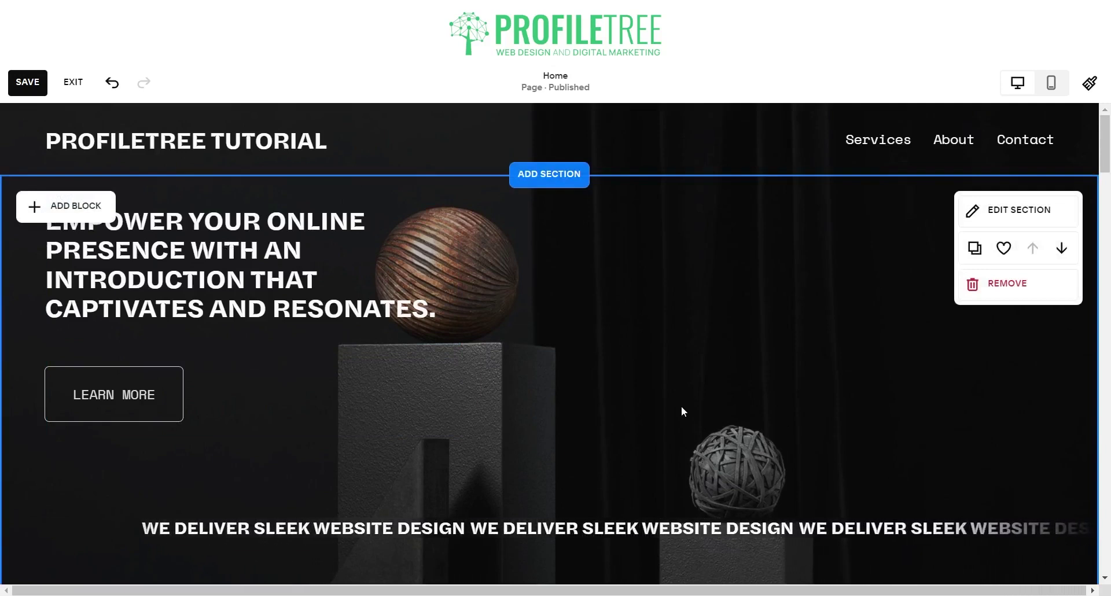
Step: Add an image block to the hero section beside the headline and enlarge it to end just above the scrolling text
left_click(67, 219)
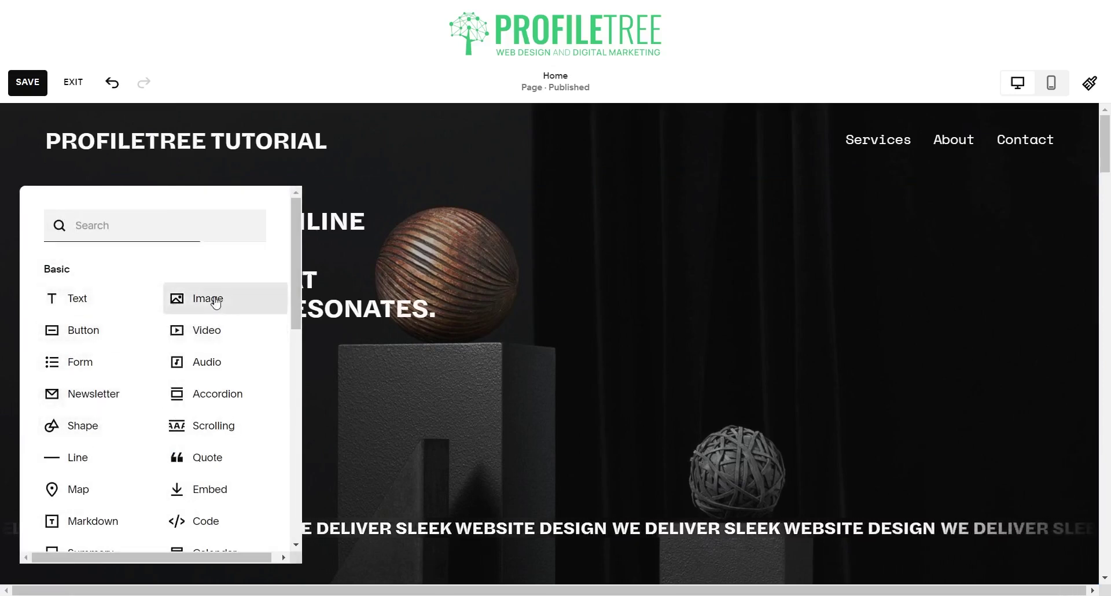
left_click_drag(229, 301, 603, 269)
left_click_drag(1005, 429, 1050, 437)
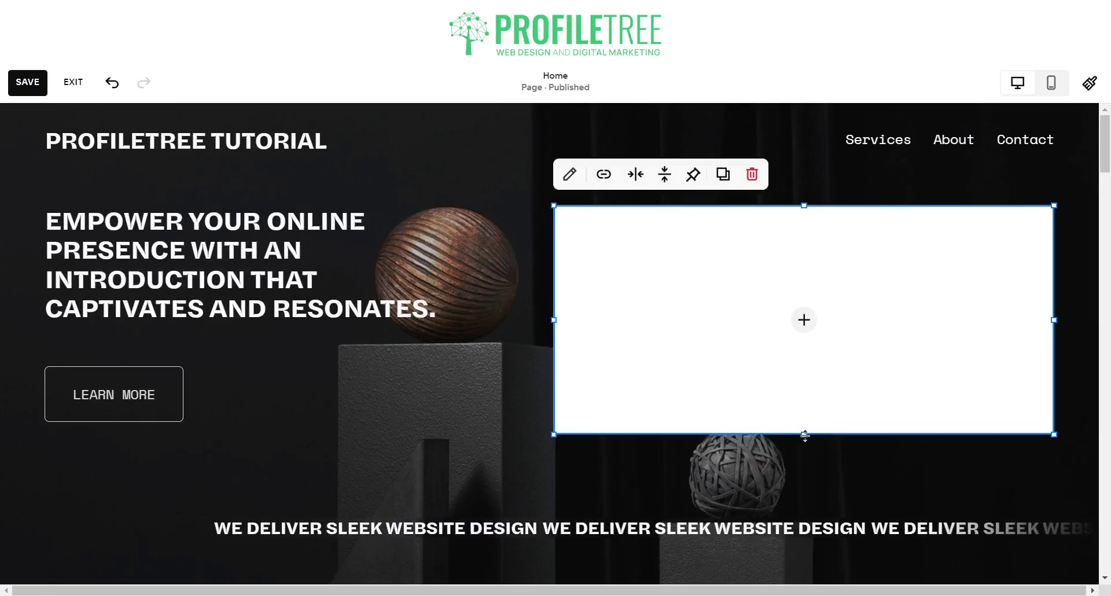
left_click_drag(800, 439, 803, 491)
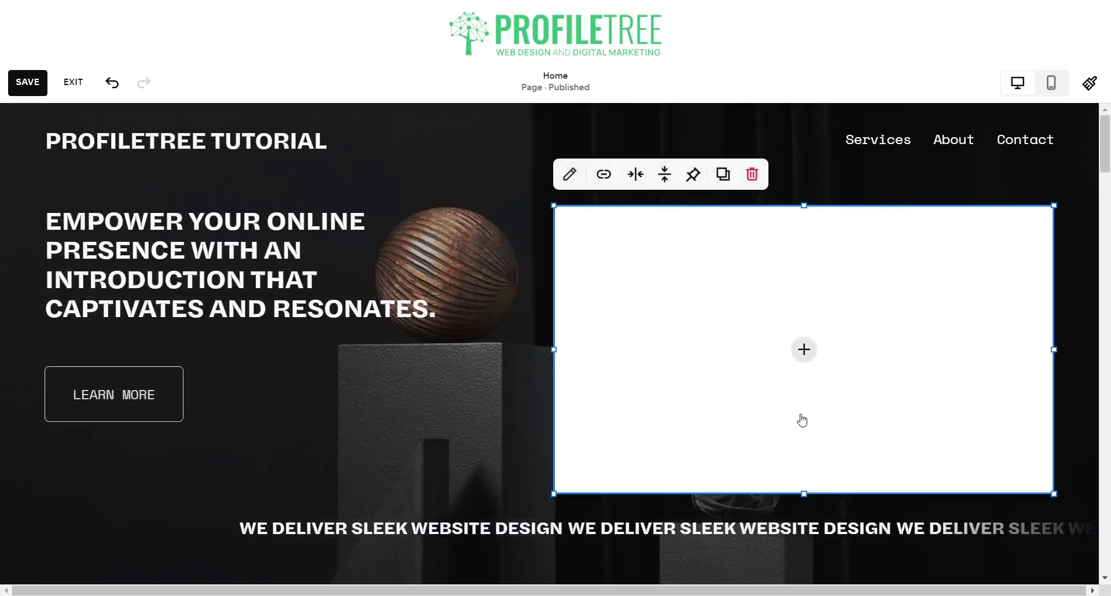
left_click_drag(801, 415, 800, 409)
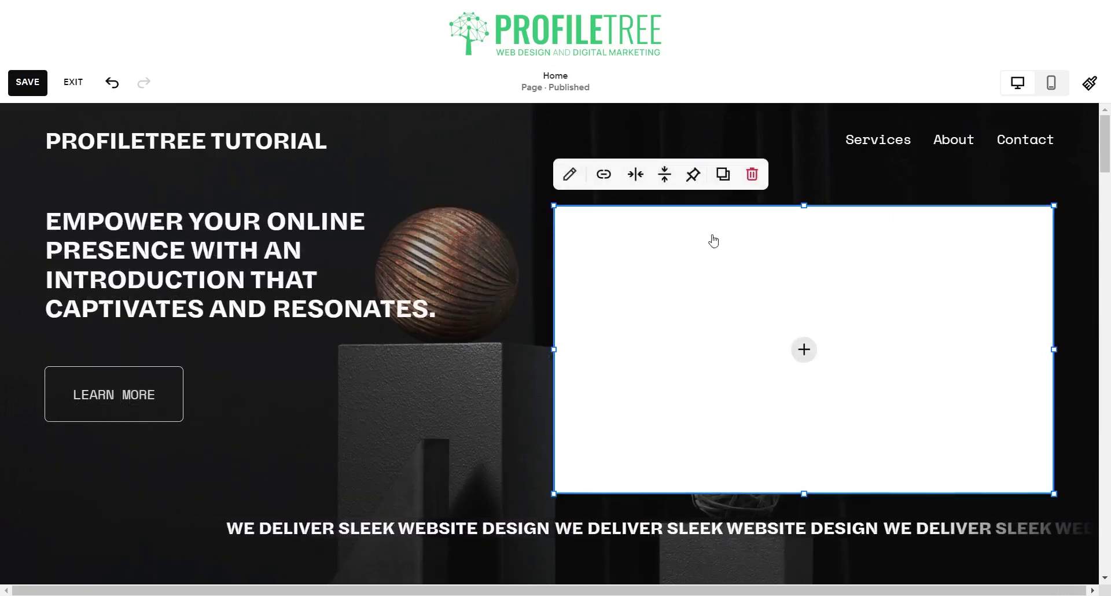
Step: Fill the image block with the free stock photo of a laptop showing an analytics dashboard, found by searching "marketing"
left_click(570, 177)
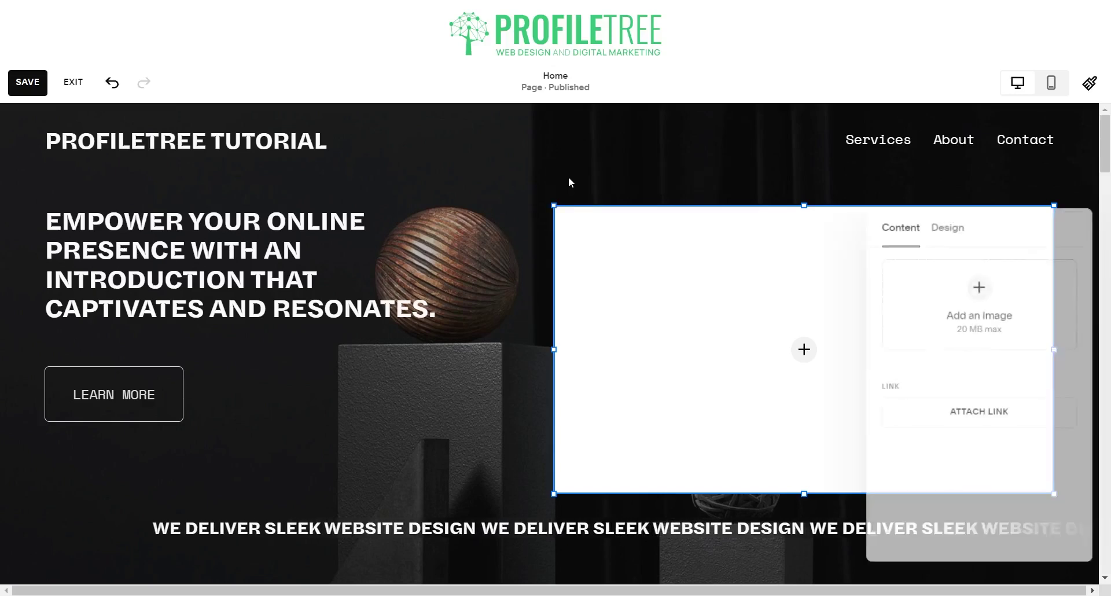
left_click(1005, 334)
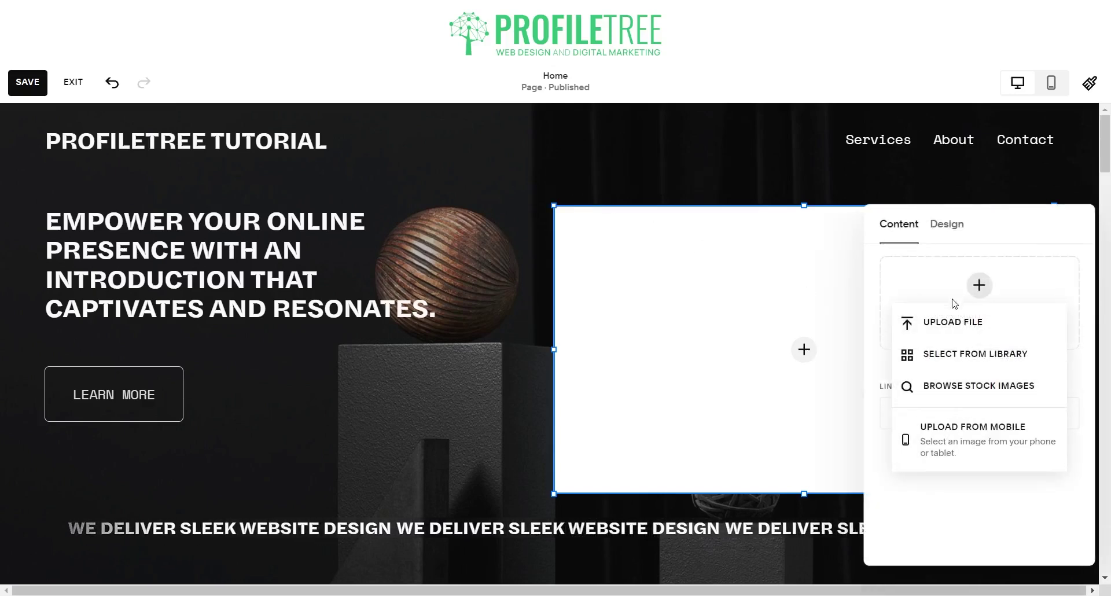
left_click(954, 388)
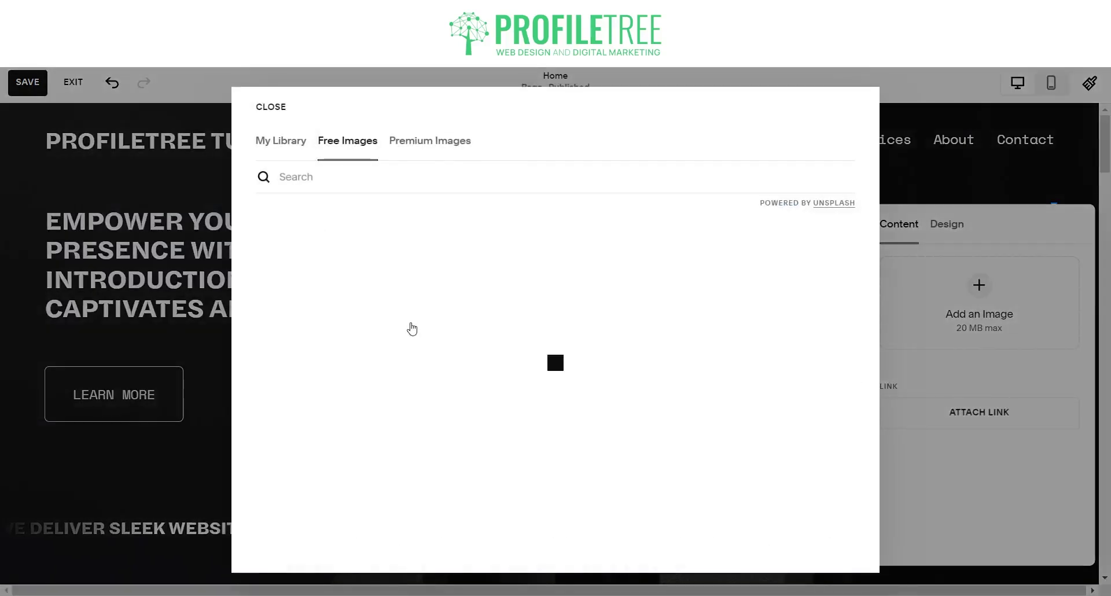
left_click(298, 167)
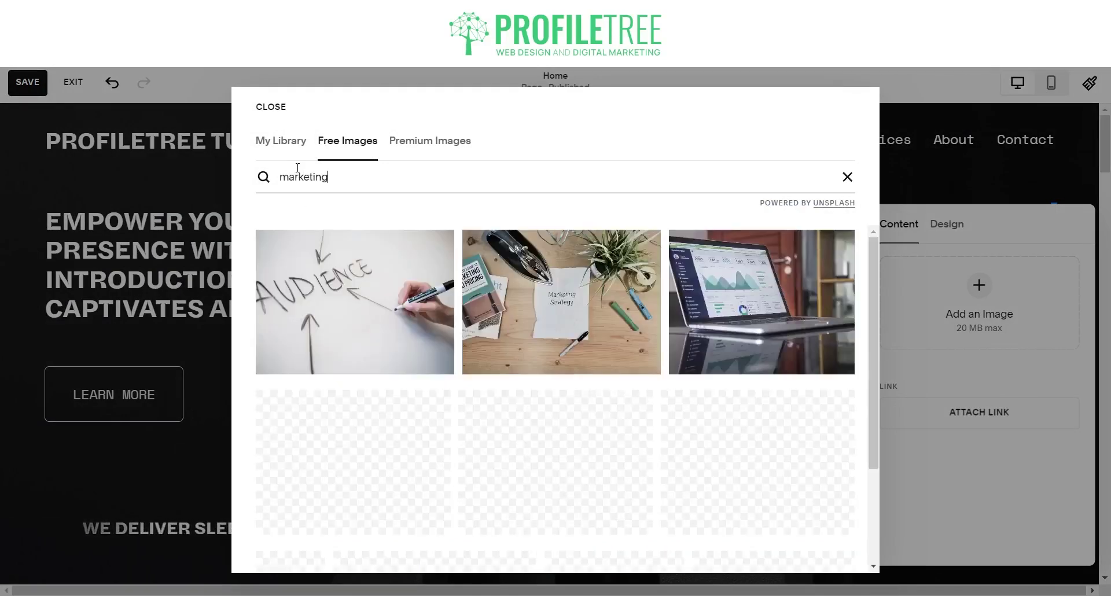
left_click(738, 317)
left_click(752, 416)
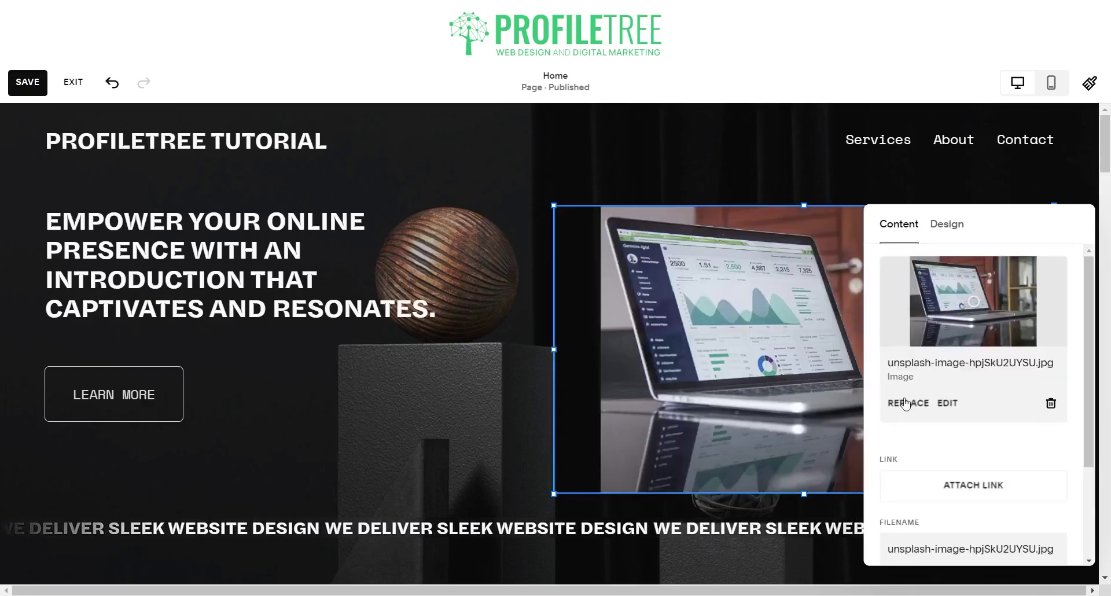
Step: Set the image's corner radius to 20 at the top left and 10 elsewhere, and apply the third image effect after None
scroll(989, 490, "down", 3)
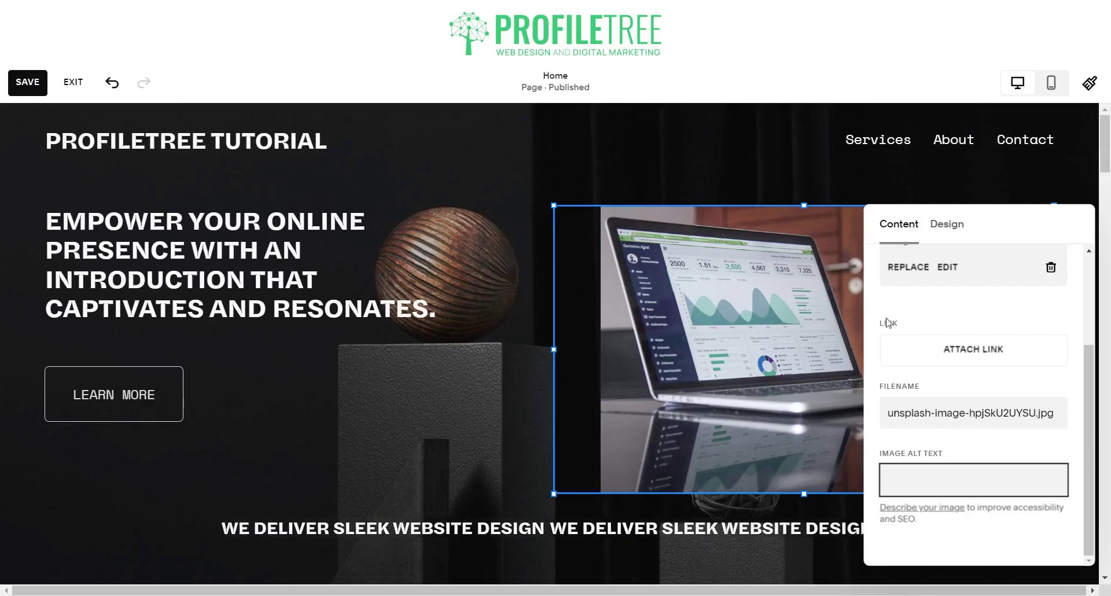
left_click(944, 230)
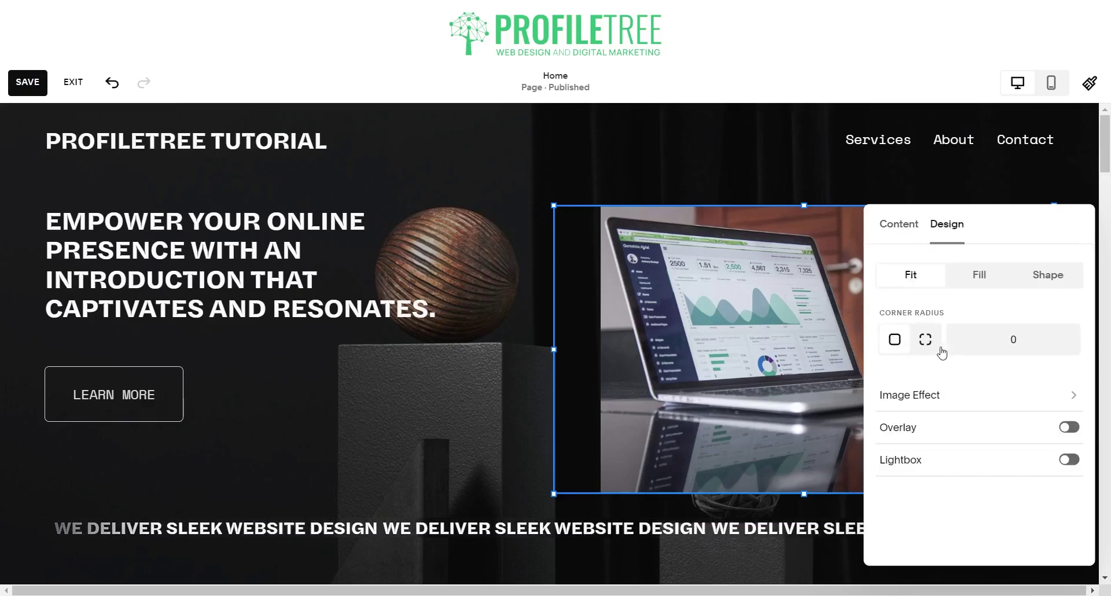
left_click(1012, 350)
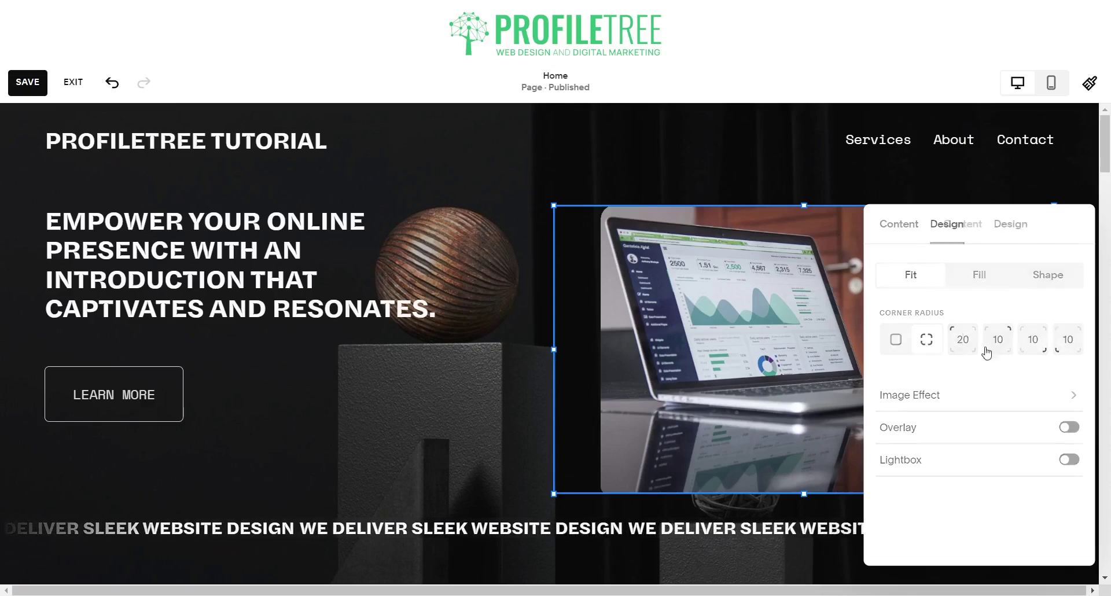
left_click(1021, 395)
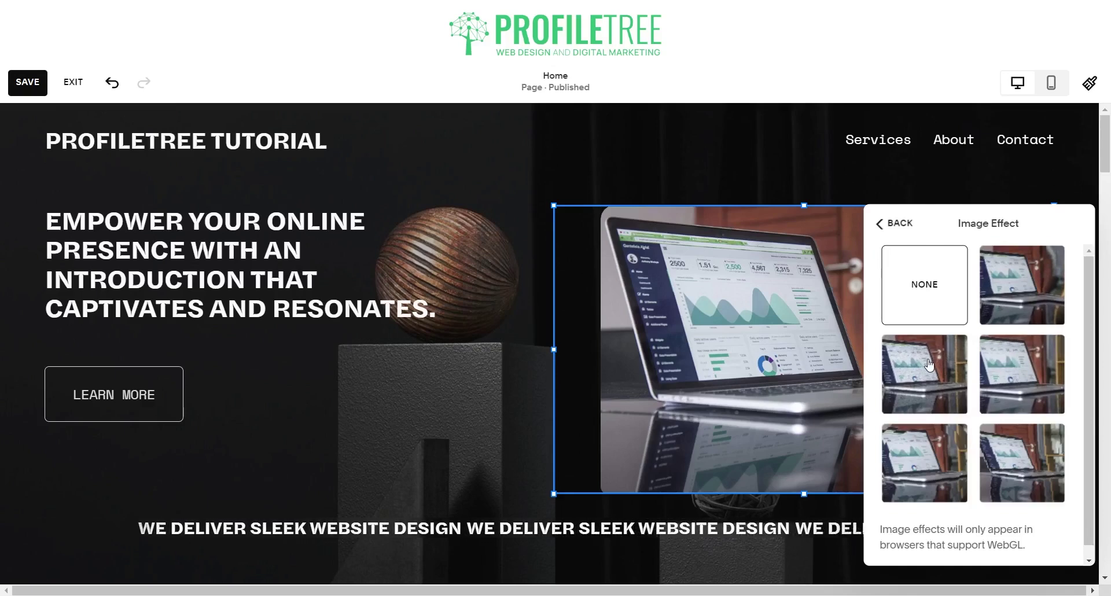
left_click(1008, 376)
left_click(894, 222)
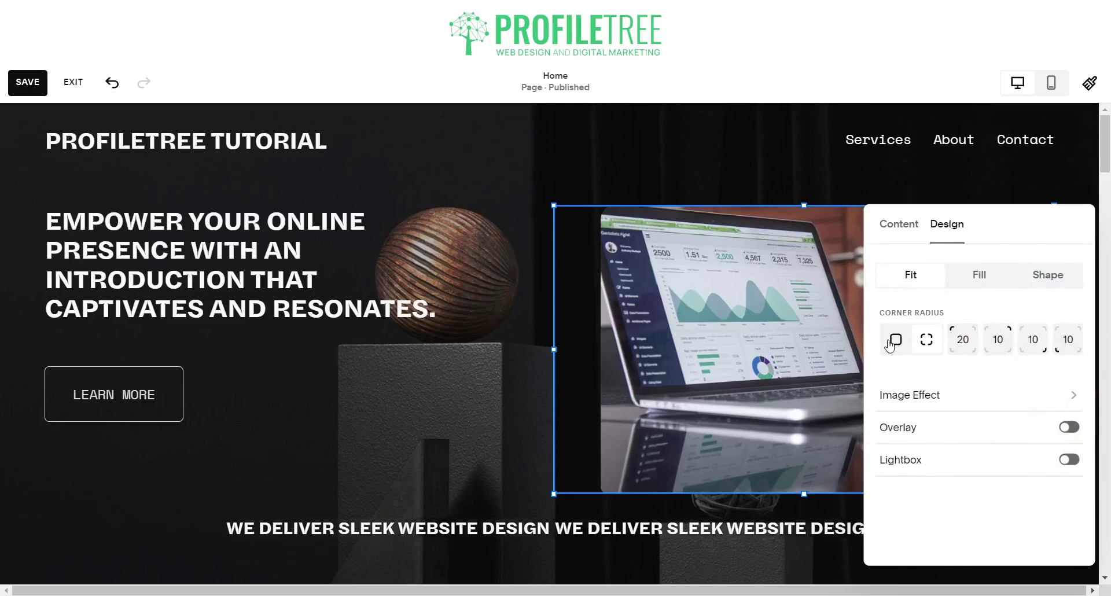
Step: Set the image's corner radius to 30 on all corners and make the image fill its block
left_click(895, 339)
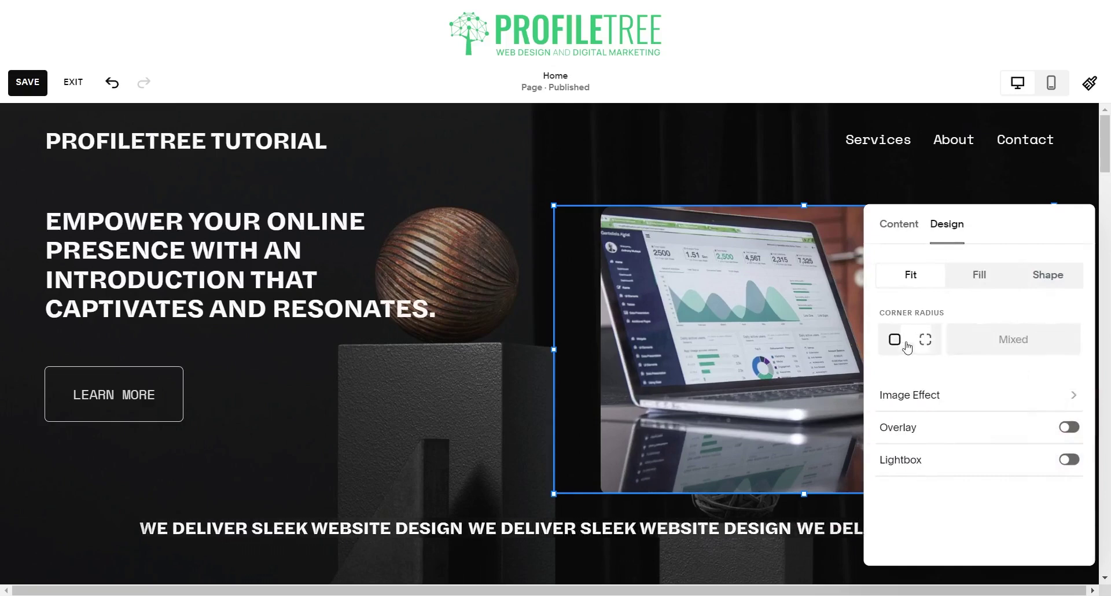
left_click(985, 329)
type("30")
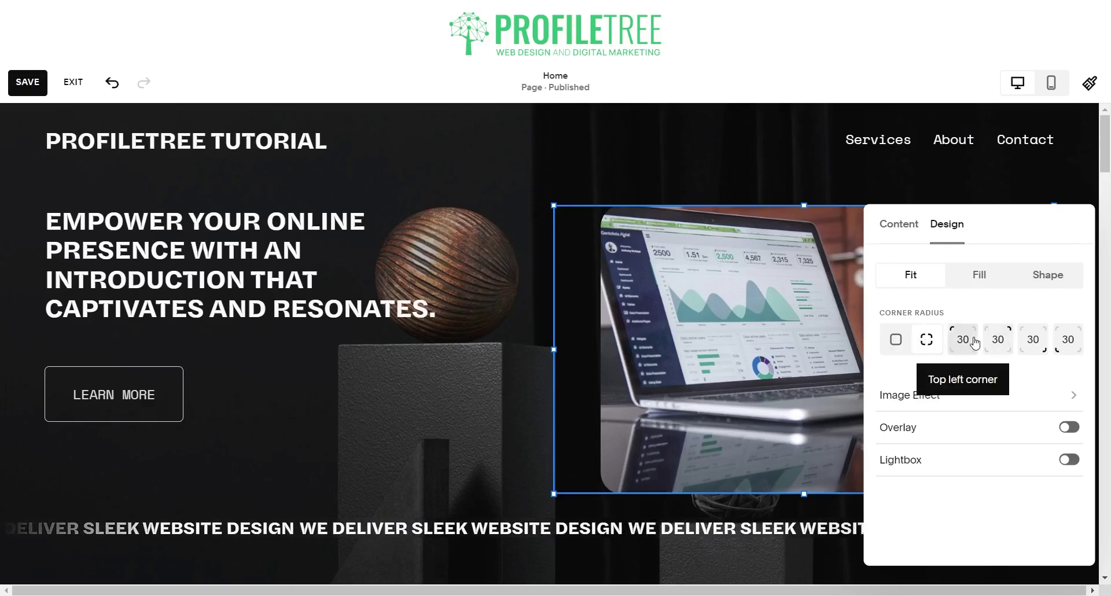
left_click(976, 278)
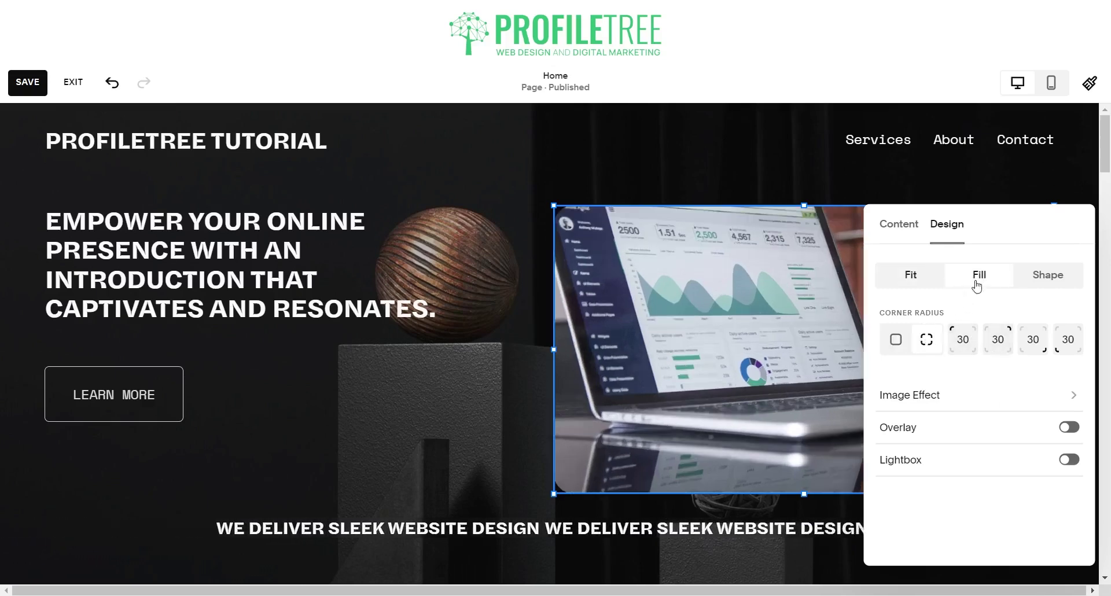
Step: Try the circle shape and browse the 1:1 and 2:3 shapes before returning the image to Fill with corner radius 50
left_click(1019, 277)
left_click(945, 314)
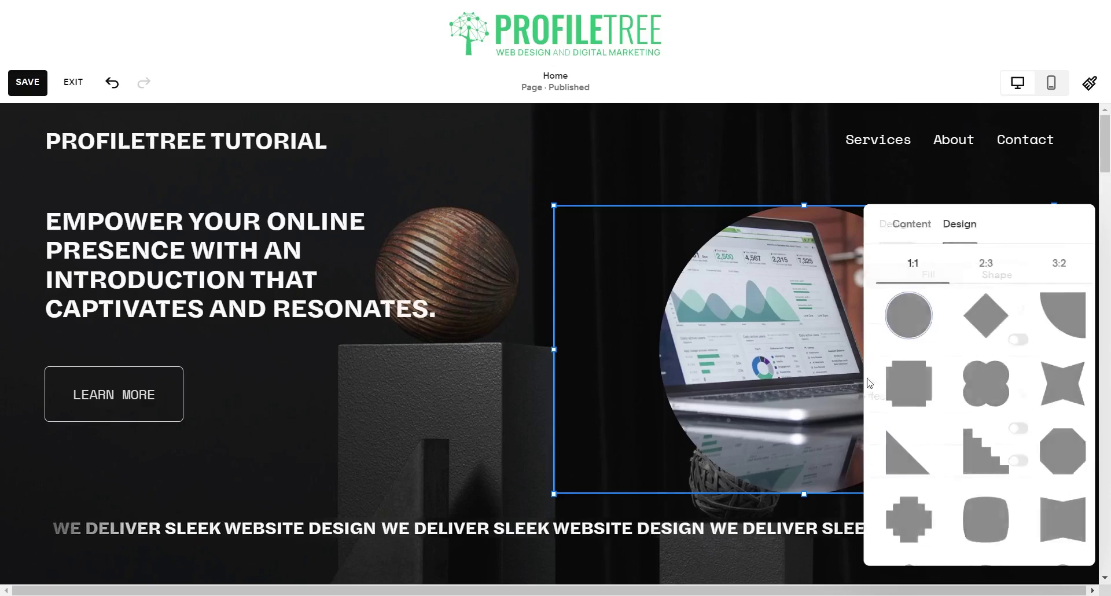
scroll(1020, 405, "down", 3)
scroll(978, 376, "up", 3)
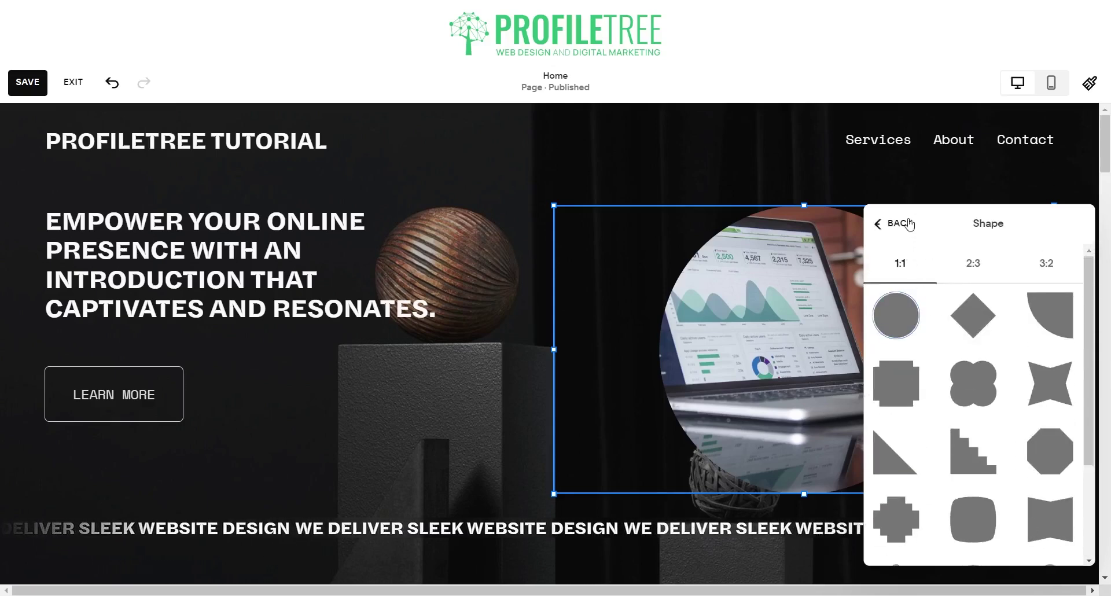
left_click(973, 265)
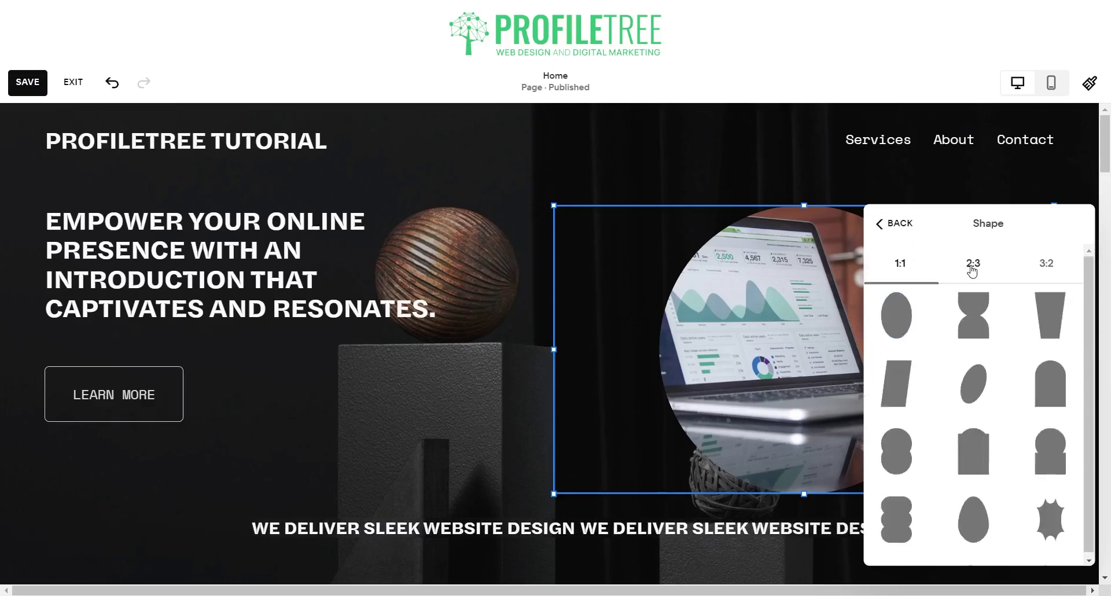
left_click(901, 266)
left_click(900, 224)
left_click(980, 275)
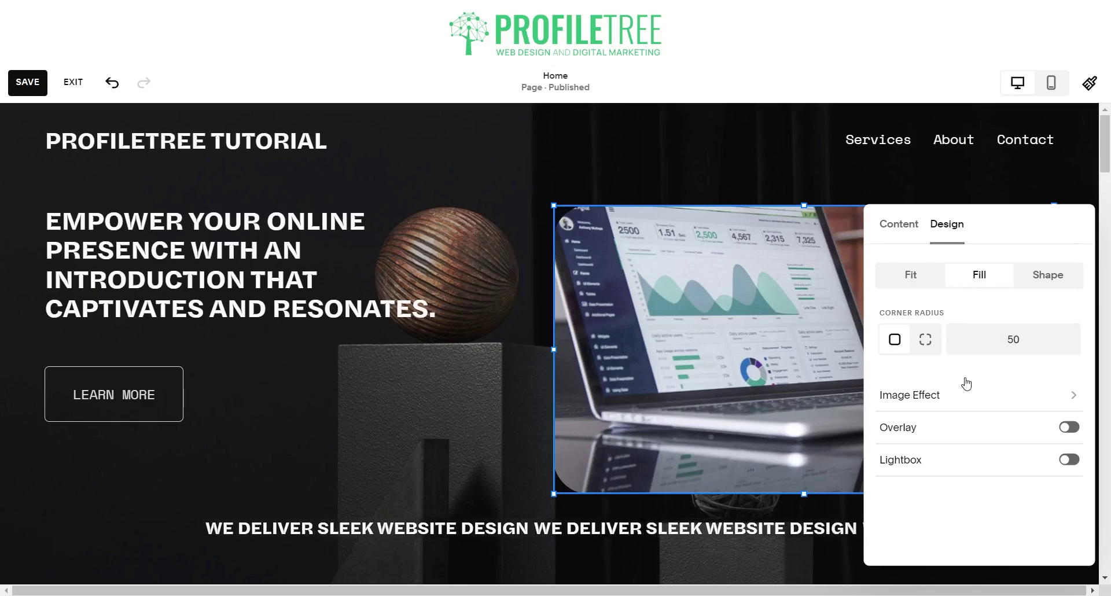
Step: Try the color overlay and the lightbox with the Light Overlay theme on the laptop image, switching each off again
left_click(1070, 428)
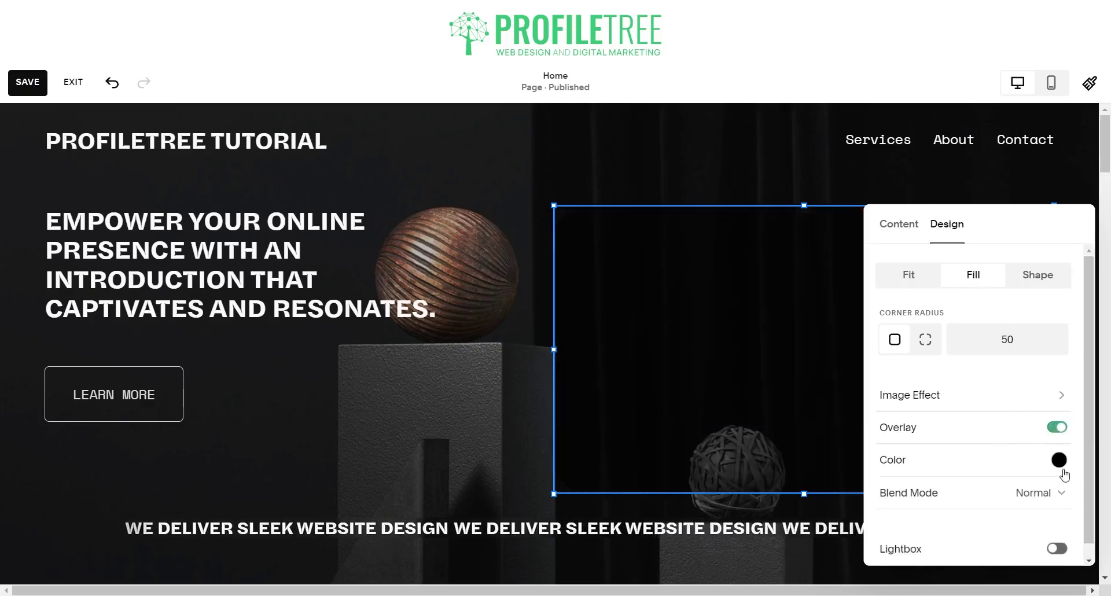
left_click(1053, 428)
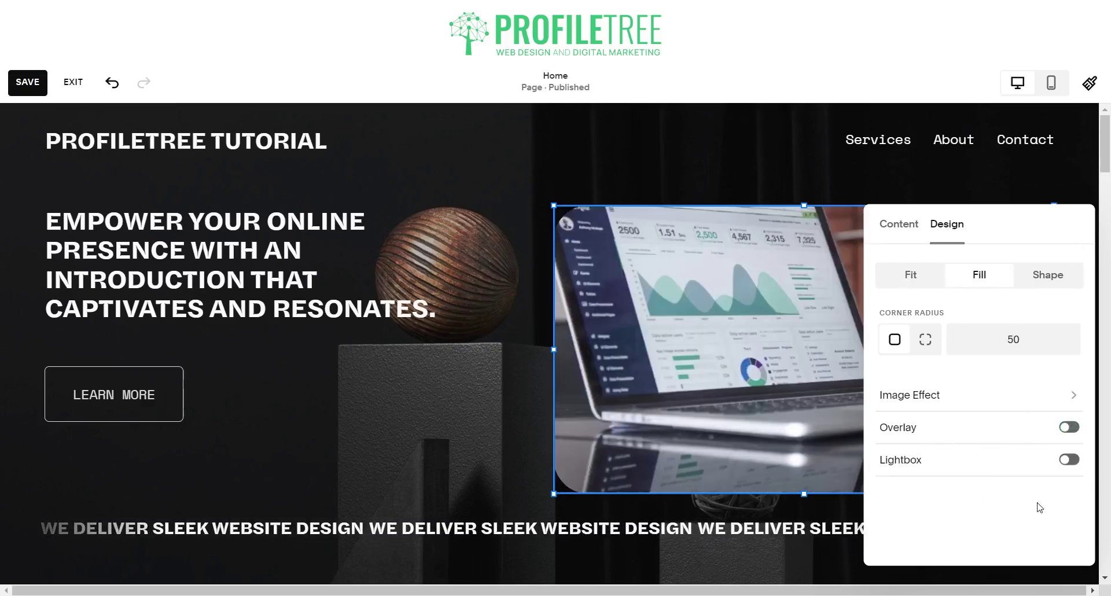
left_click(1069, 461)
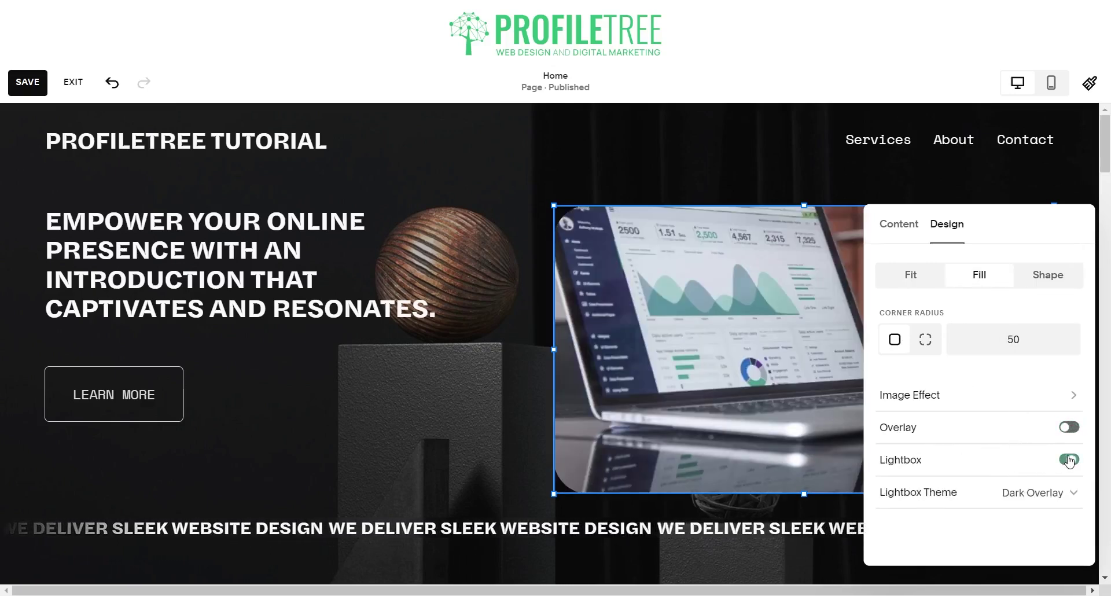
left_click(1038, 495)
left_click(983, 473)
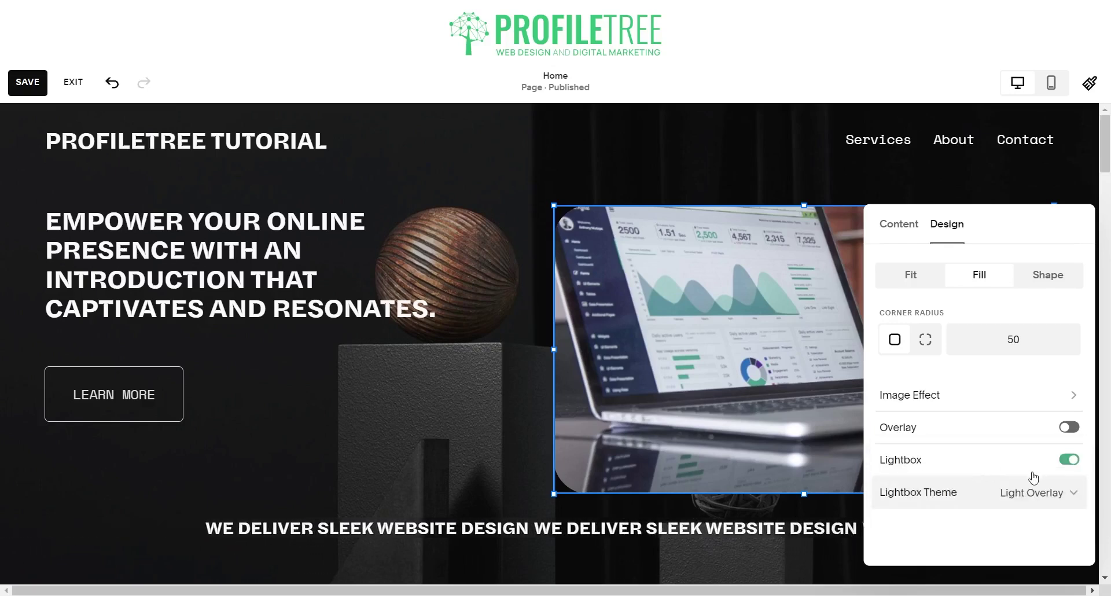
left_click(1069, 460)
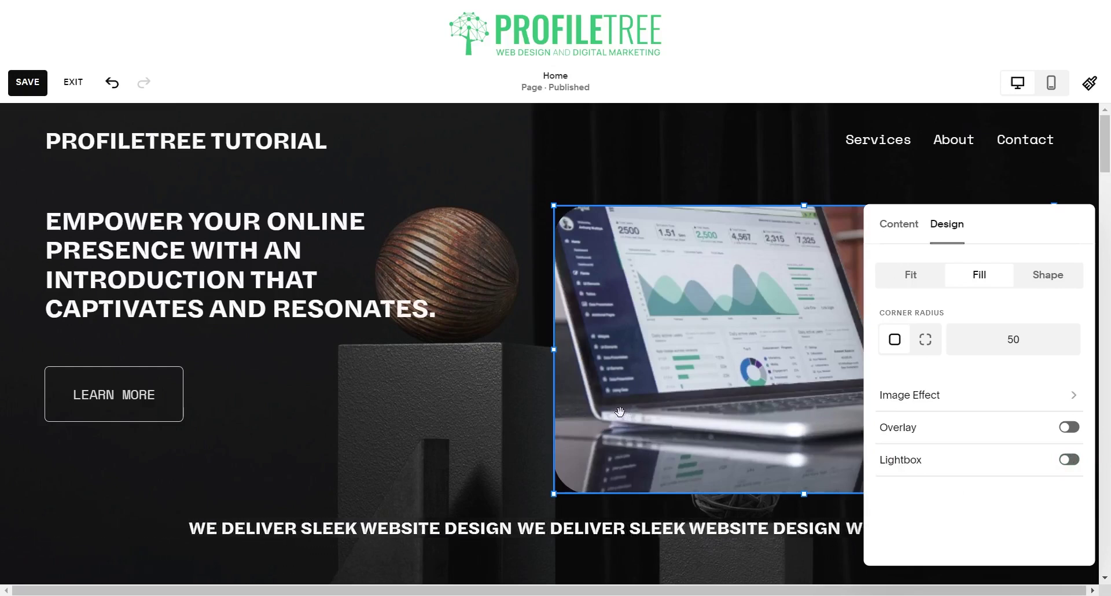
Step: Save the Home page and view its General page settings
left_click(322, 461)
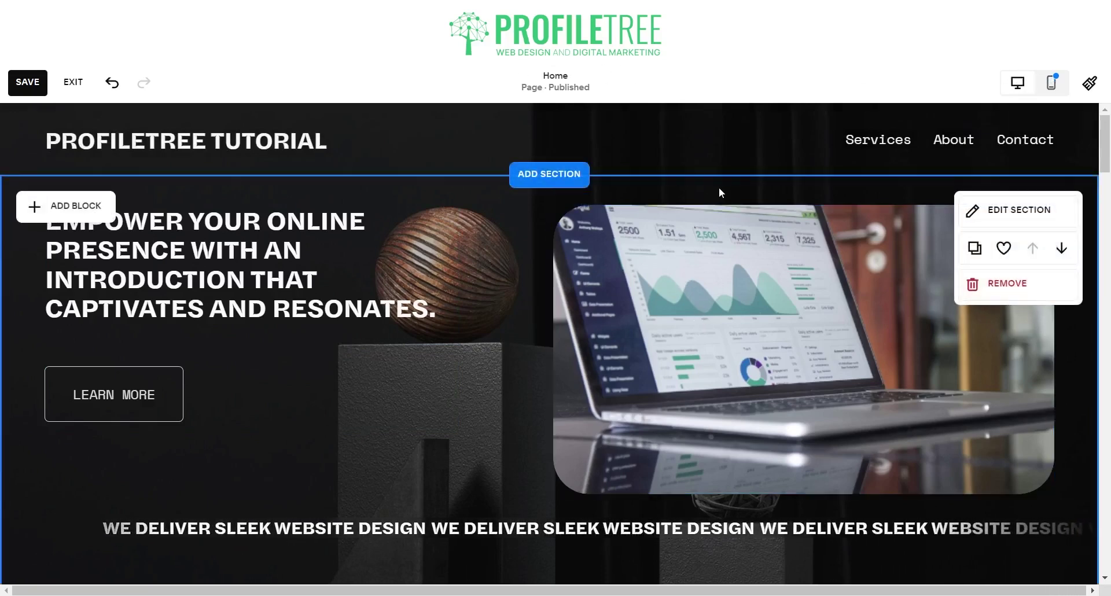
left_click(26, 82)
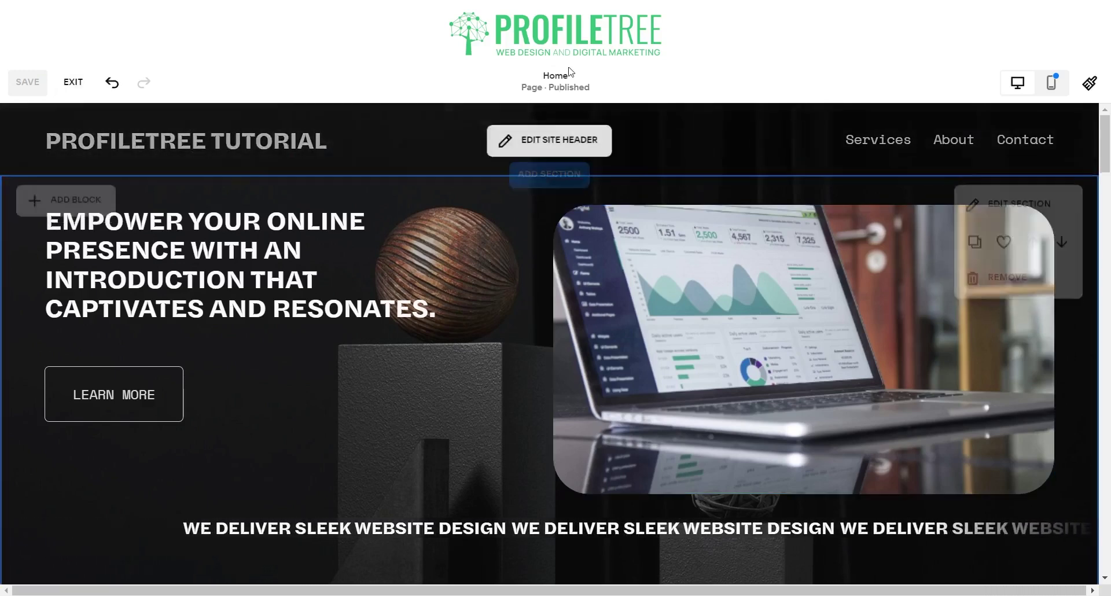
left_click(562, 80)
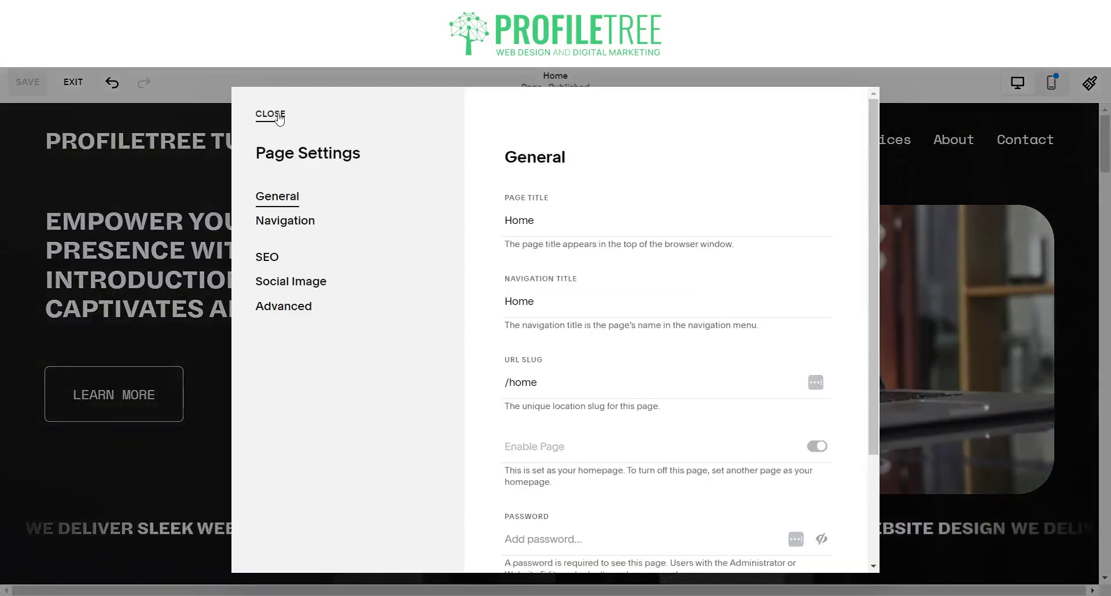
left_click(270, 113)
Step: Exit the editor and review the hero section and scrolling banner in the page preview
scroll(860, 331, "down", 8)
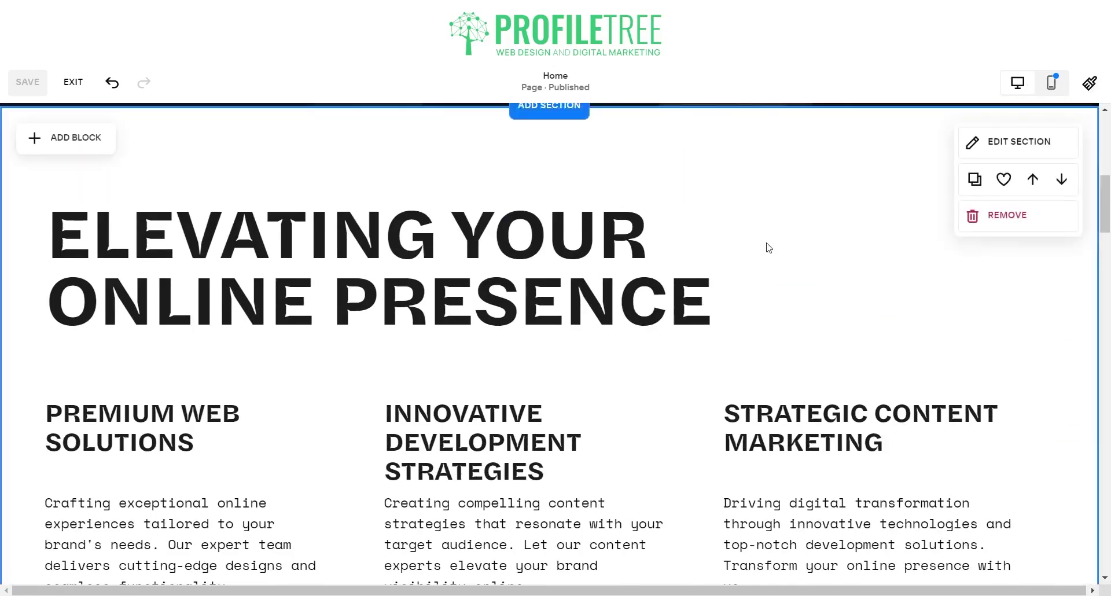
scroll(769, 248, "down", 1)
left_click(73, 82)
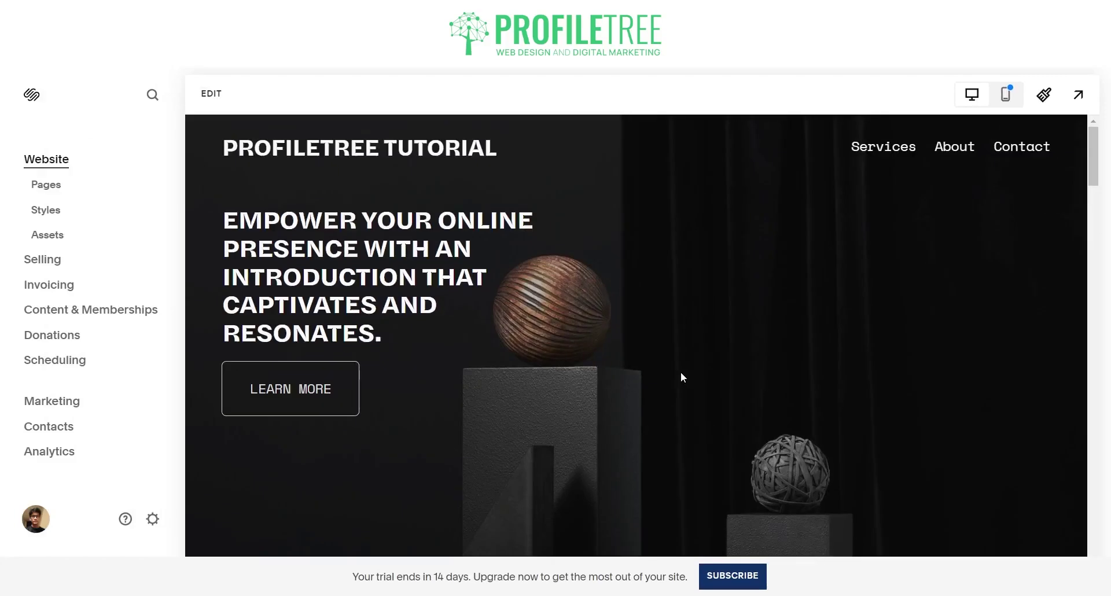
scroll(683, 372, "down", 3)
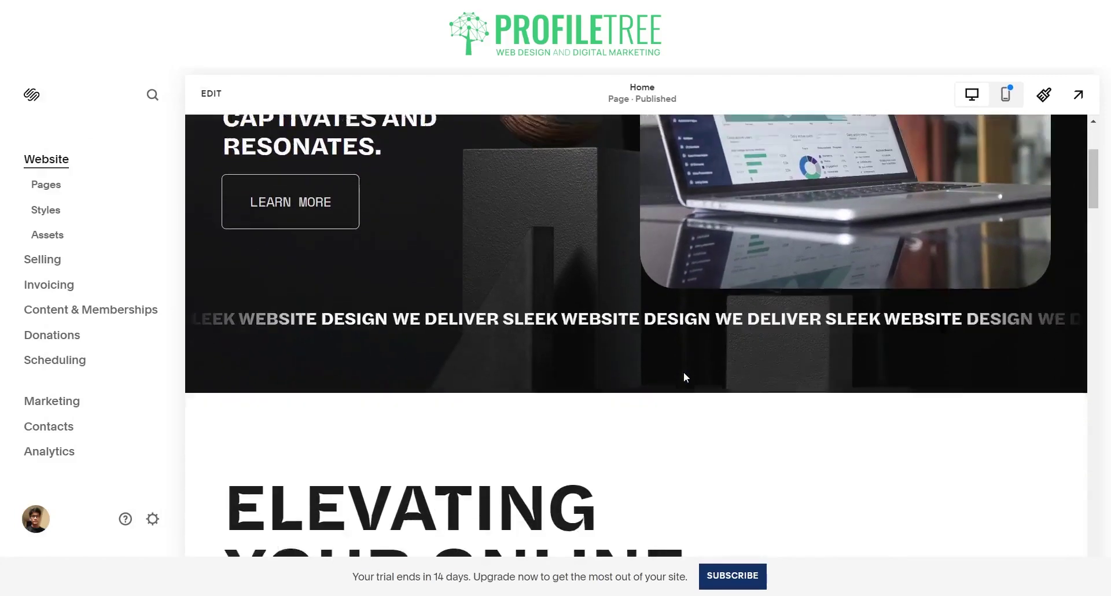
scroll(682, 371, "up", 2)
scroll(683, 372, "down", 1)
scroll(685, 373, "up", 3)
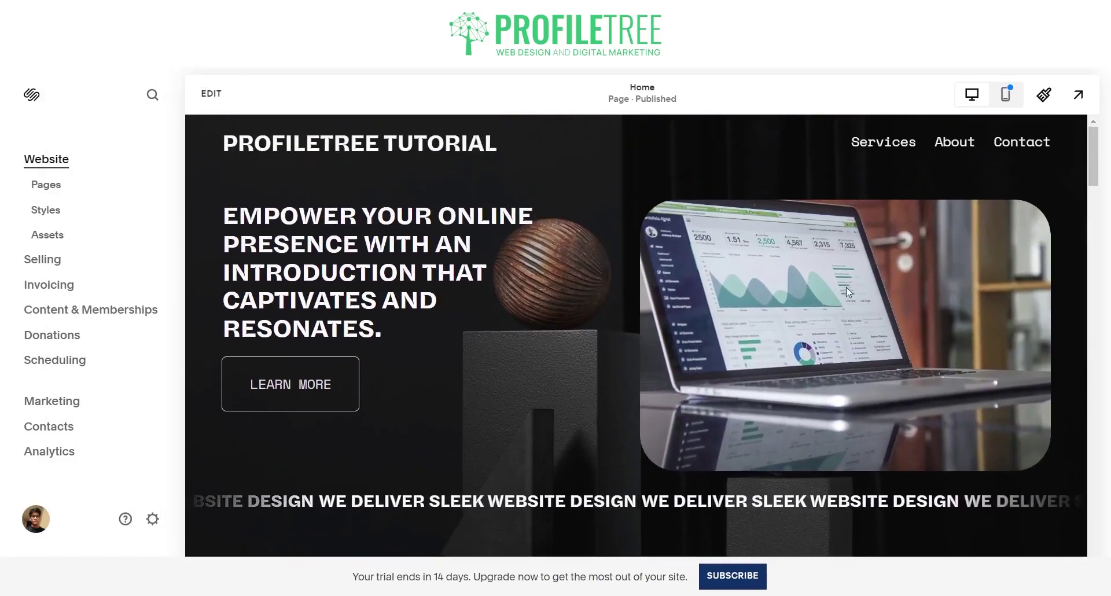
scroll(846, 289, "down", 2)
scroll(846, 290, "up", 2)
scroll(846, 291, "down", 4)
scroll(850, 286, "up", 5)
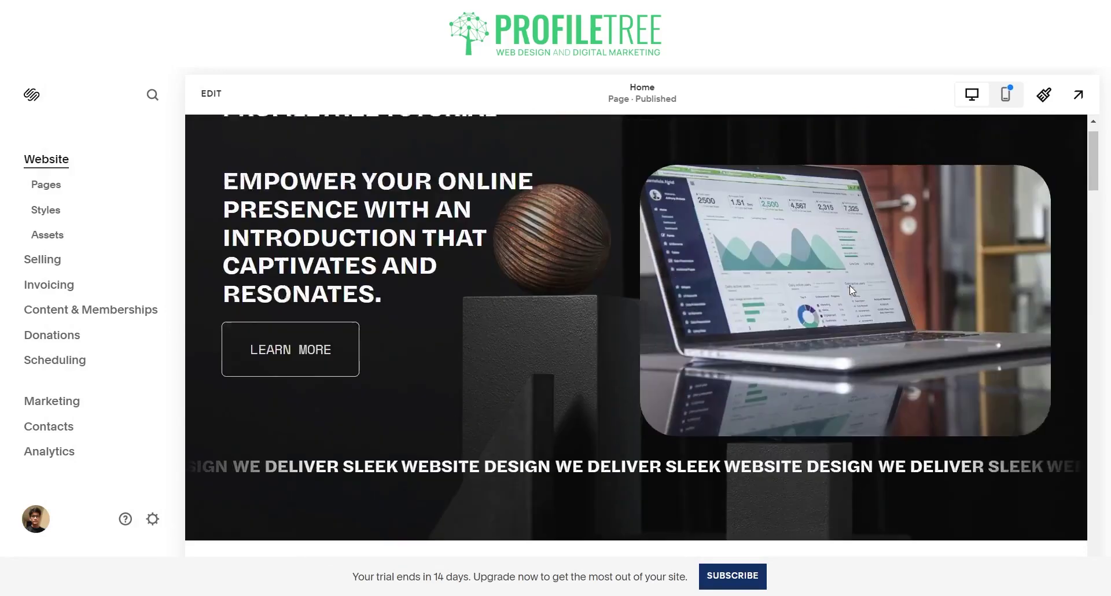
Step: Reopen the page for editing and widen the "Elevating your brand online" heading block so that "Elevating" fits on one line
left_click(211, 93)
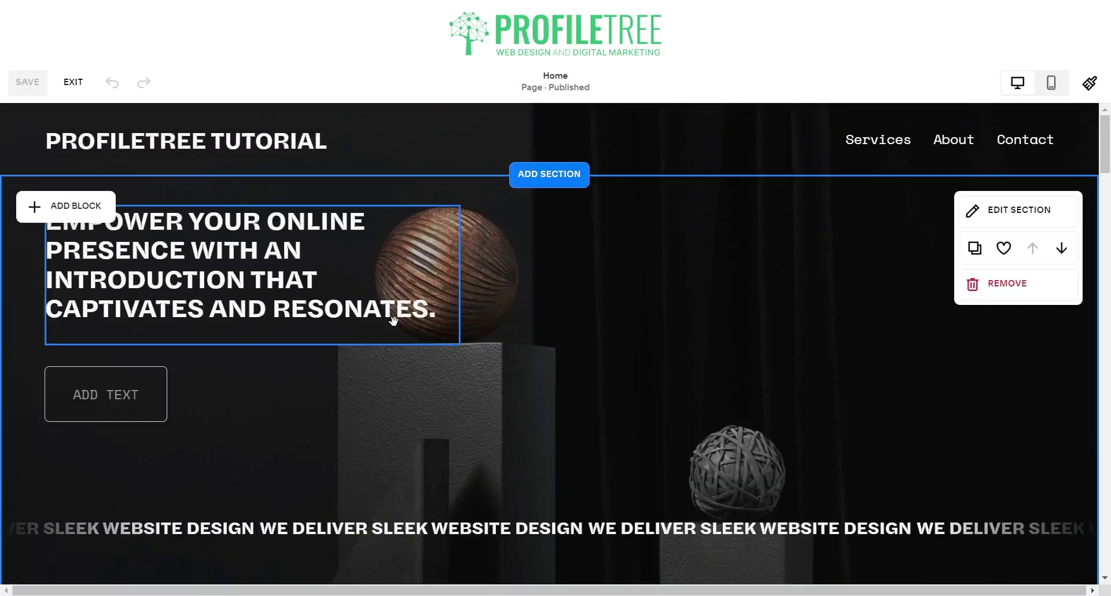
scroll(393, 321, "down", 5)
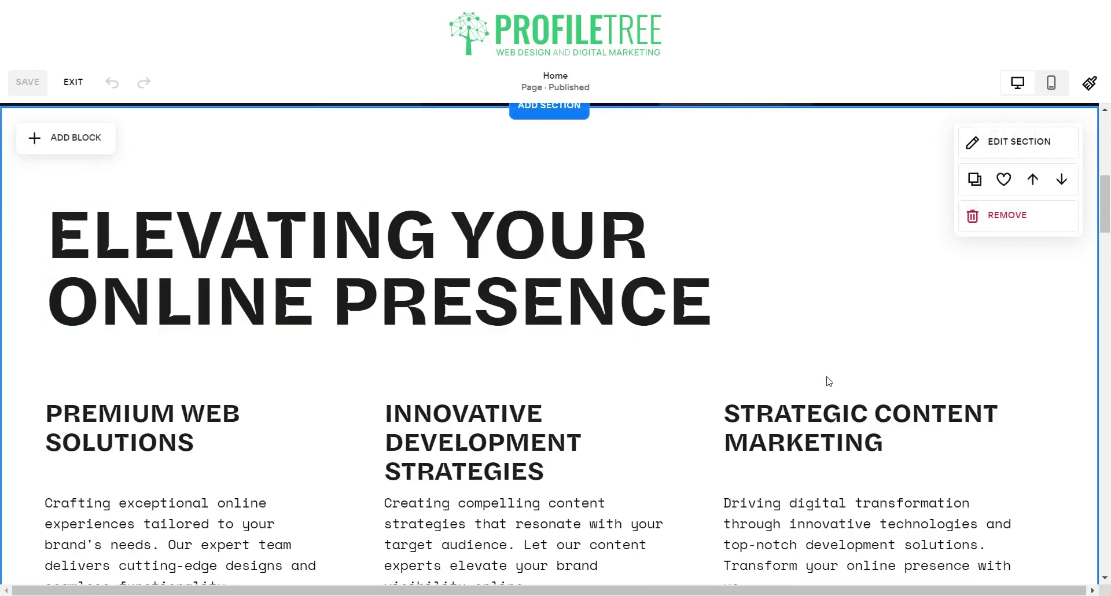
scroll(579, 348, "down", 3)
scroll(548, 235, "down", 4)
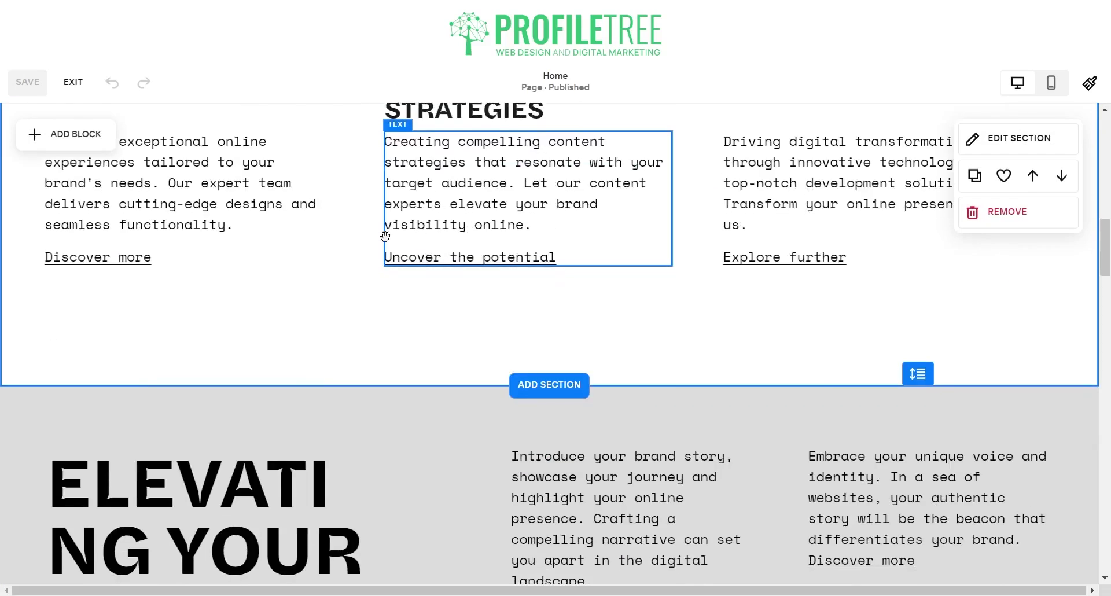
scroll(359, 289, "down", 6)
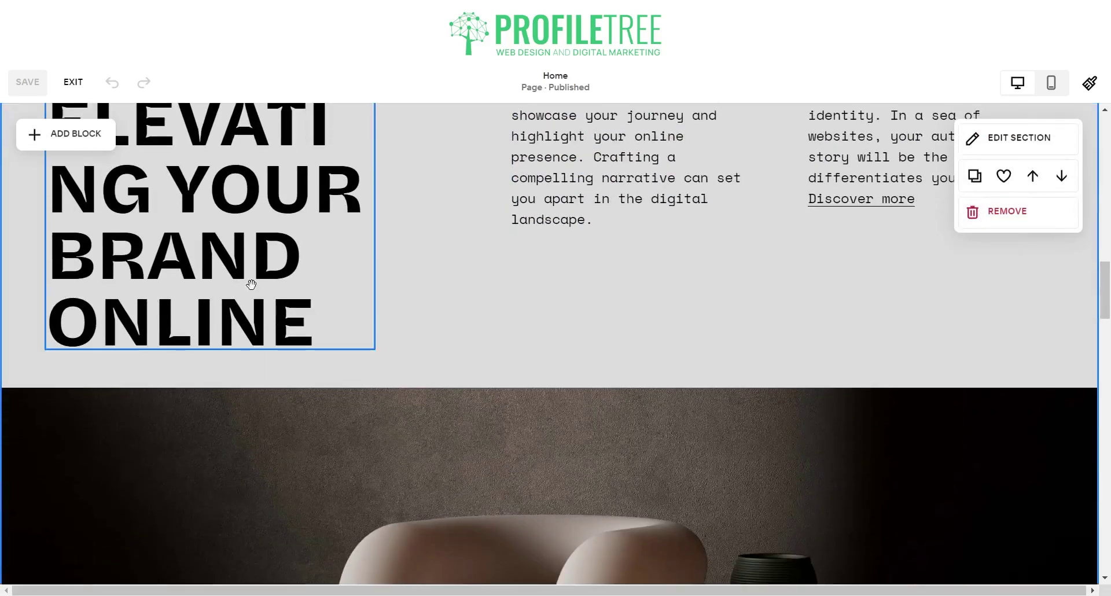
left_click(310, 274)
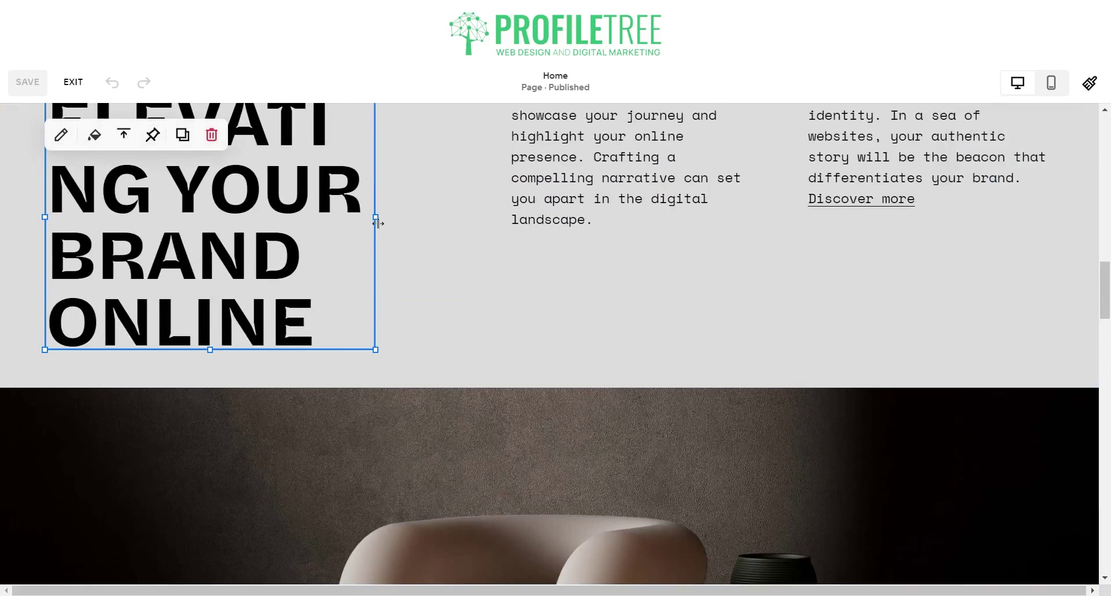
left_click_drag(377, 223, 459, 218)
scroll(396, 318, "up", 3)
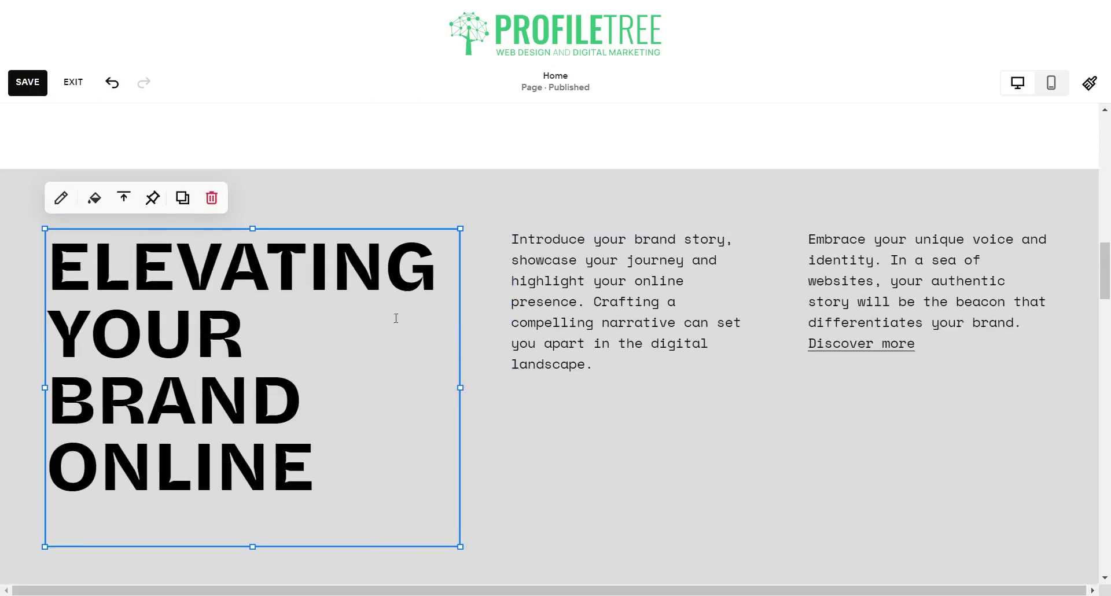
Step: View the replacement options for the full-width chair image without picking a new image
scroll(480, 476, "down", 10)
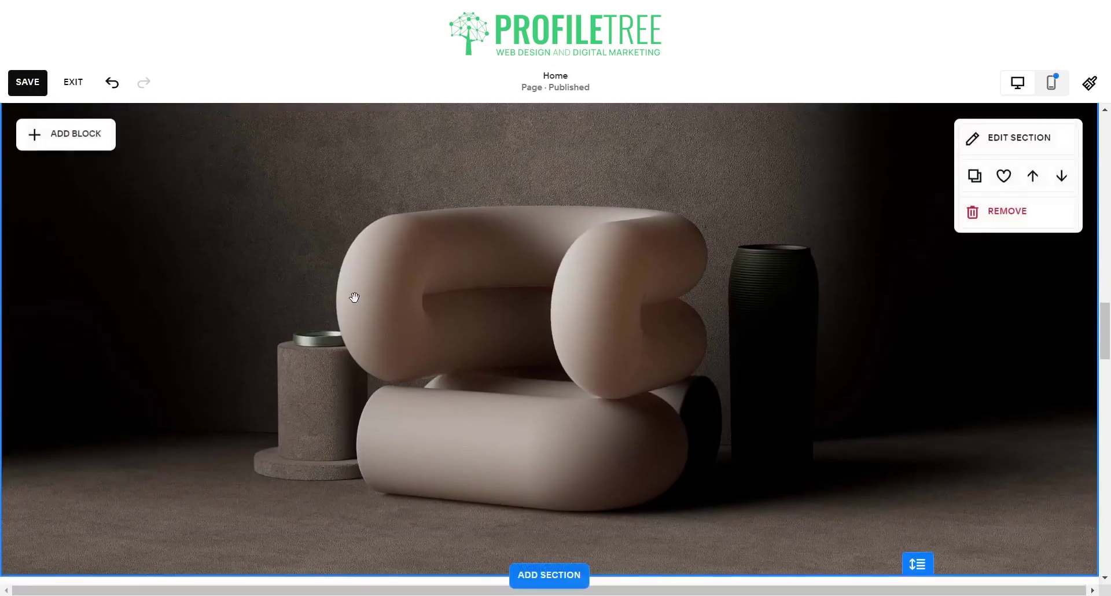
left_click(463, 245)
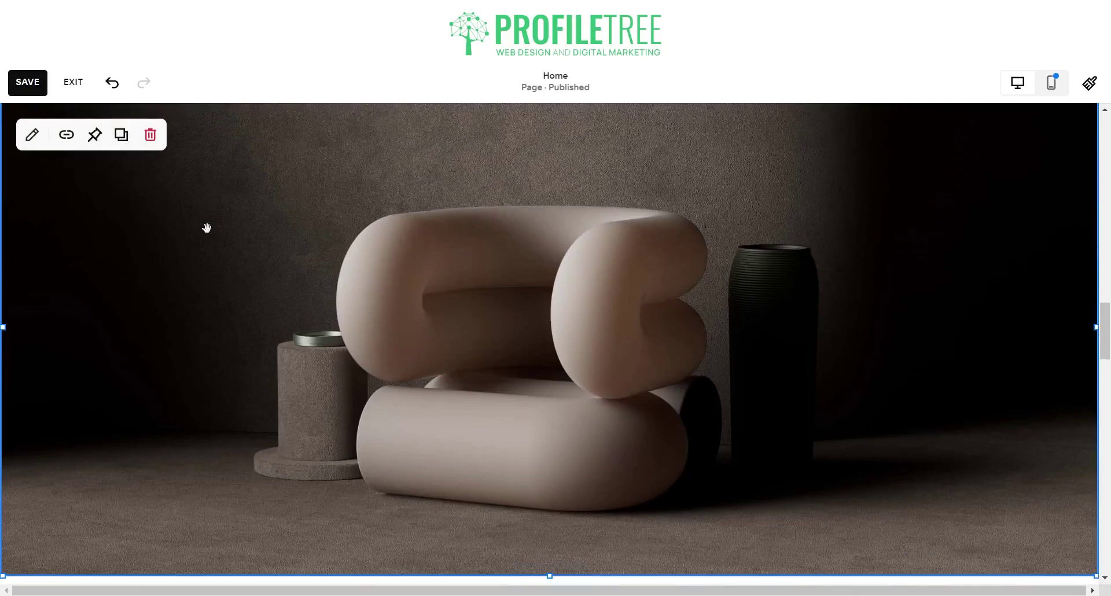
left_click(32, 134)
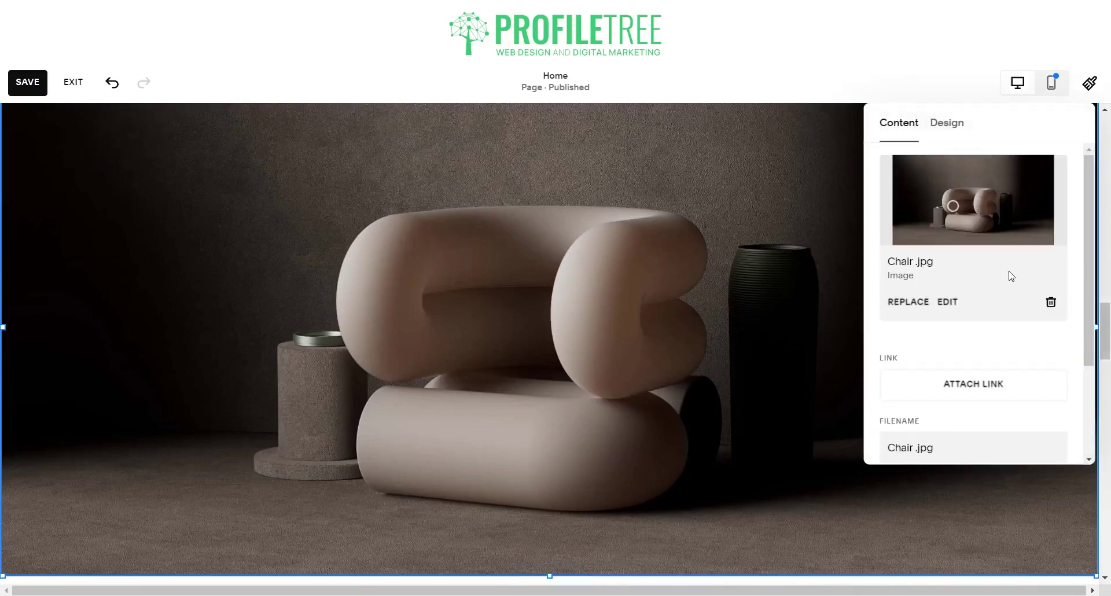
left_click(896, 305)
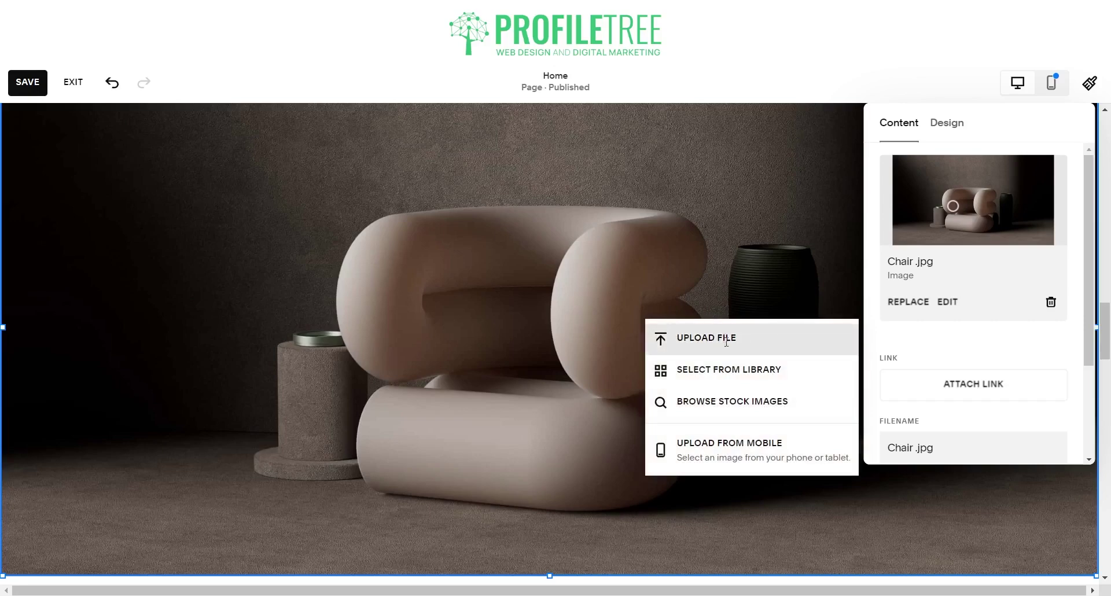
left_click(524, 218)
scroll(471, 211, "down", 4)
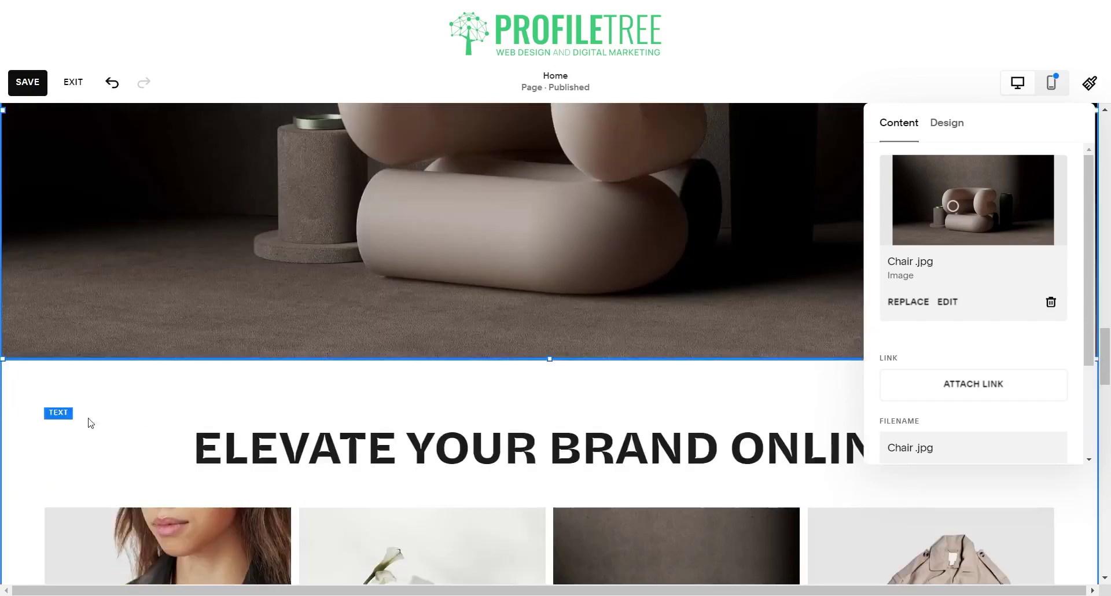
left_click(453, 249)
Step: Add the "Take a minute to write an introduction" Intro section above the "Elevate your brand online" section
scroll(579, 266, "down", 4)
scroll(579, 266, "up", 2)
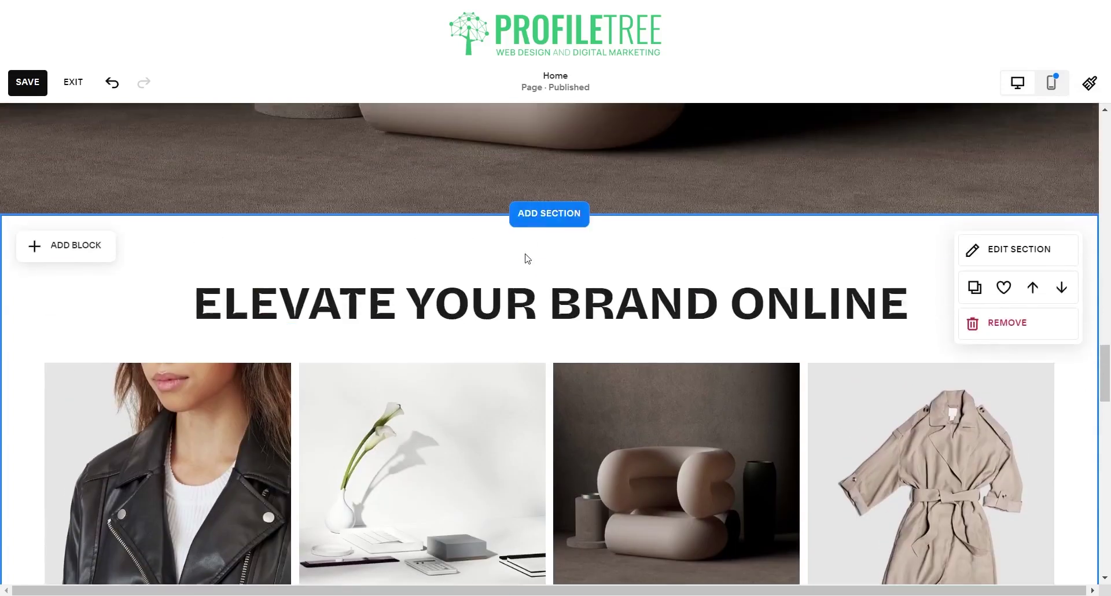
left_click(554, 219)
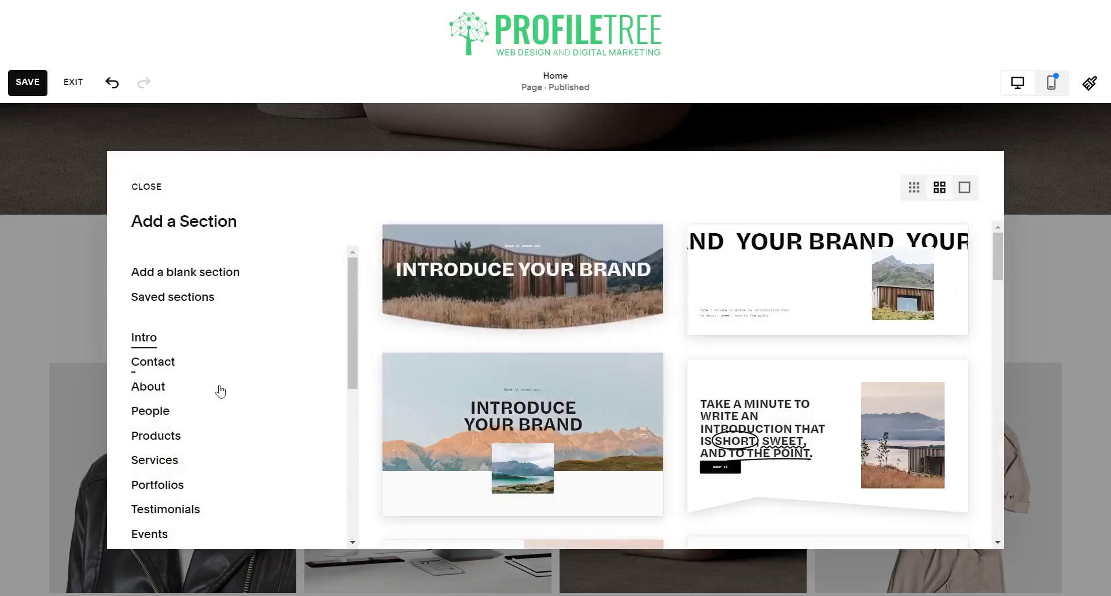
left_click(831, 396)
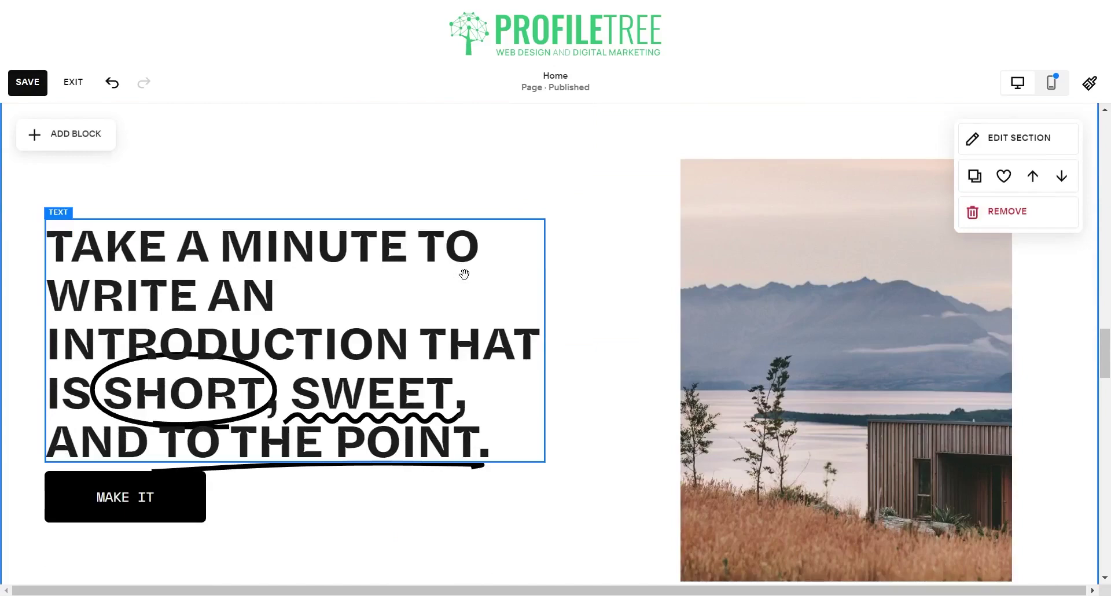
Step: Apply the Bright 1 color theme to the "Elevate your brand online" section
scroll(416, 316, "down", 7)
scroll(447, 231, "up", 2)
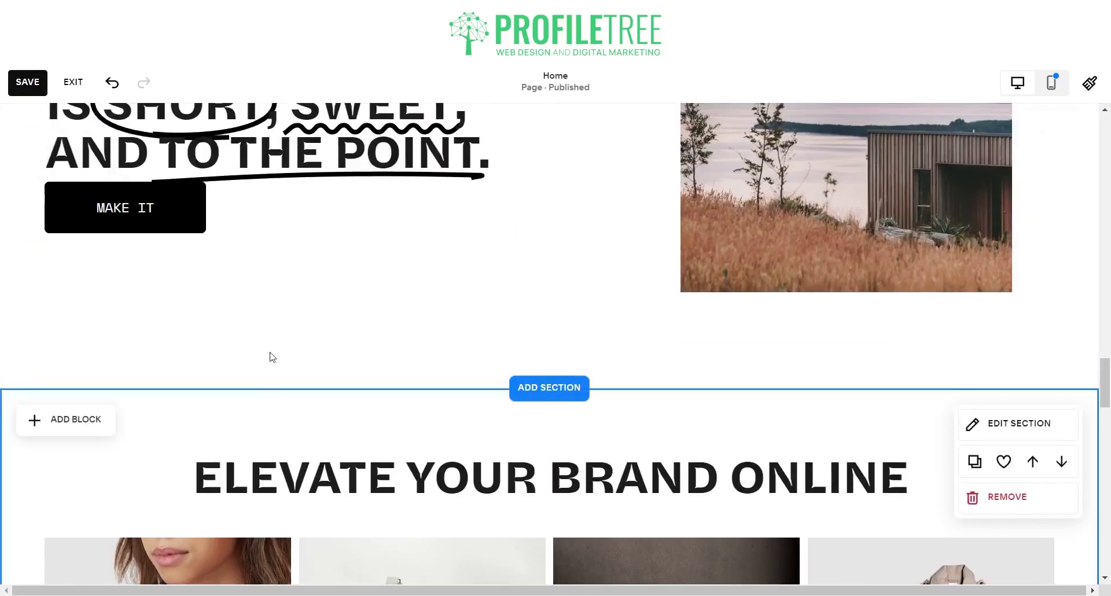
scroll(270, 355, "down", 12)
scroll(273, 342, "up", 5)
scroll(282, 277, "up", 5)
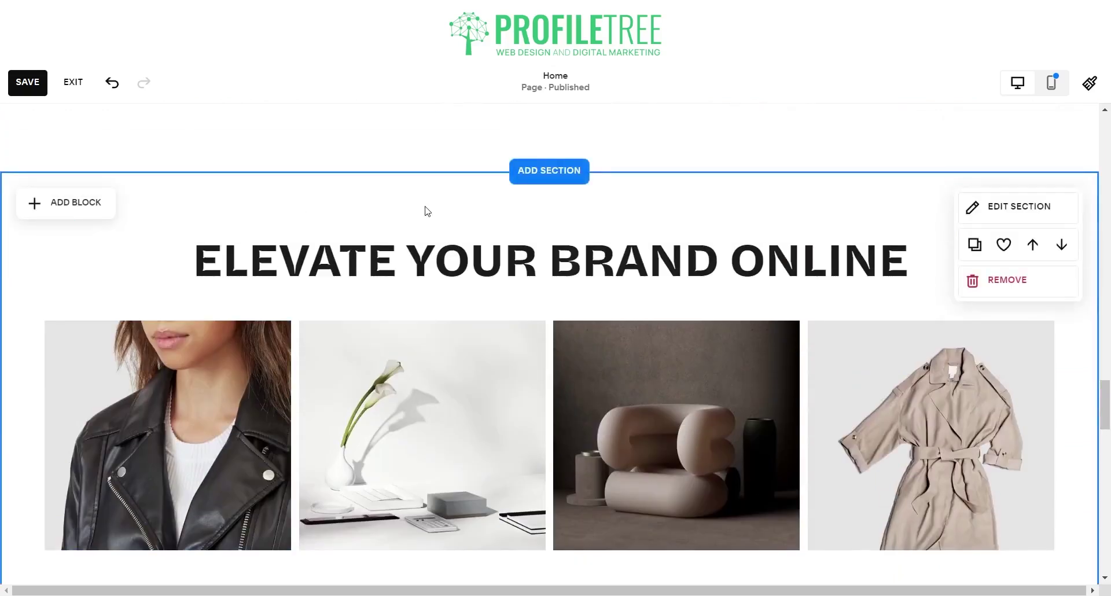
left_click(1037, 206)
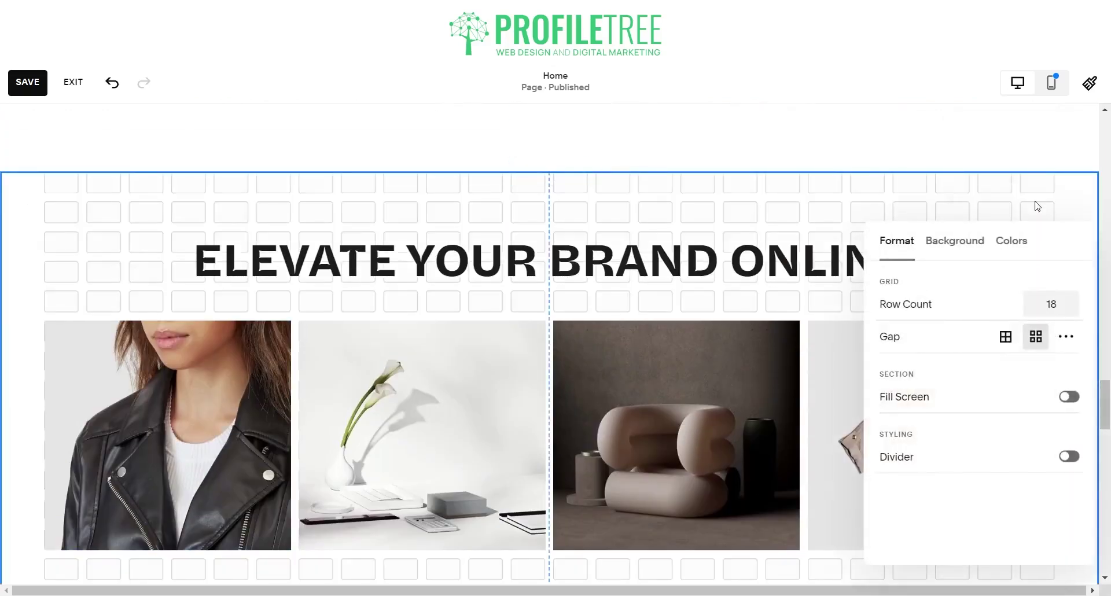
left_click(964, 243)
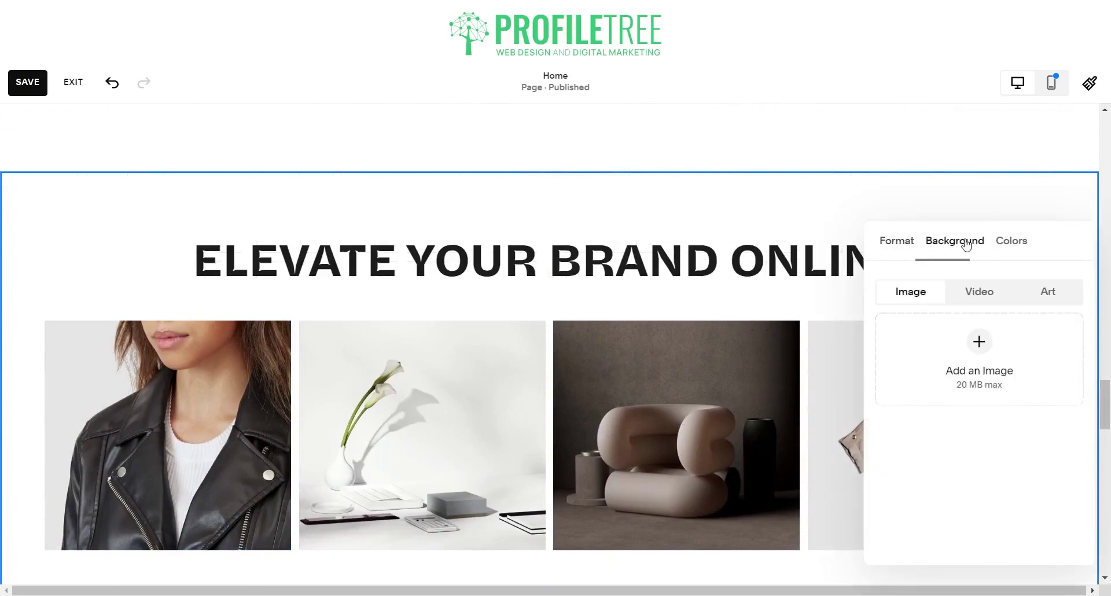
left_click(1013, 242)
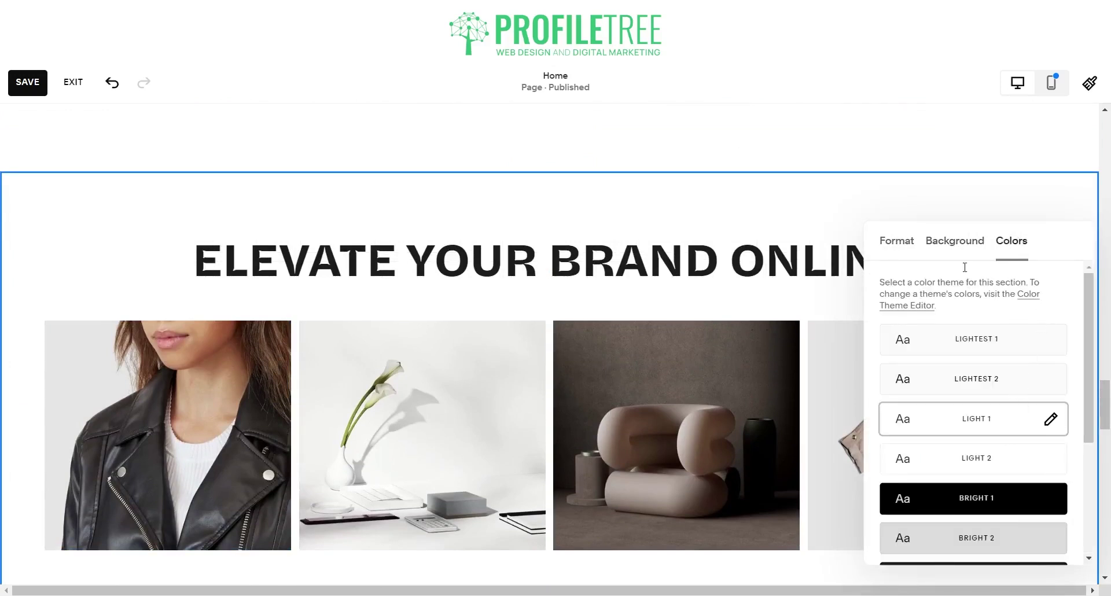
left_click(957, 243)
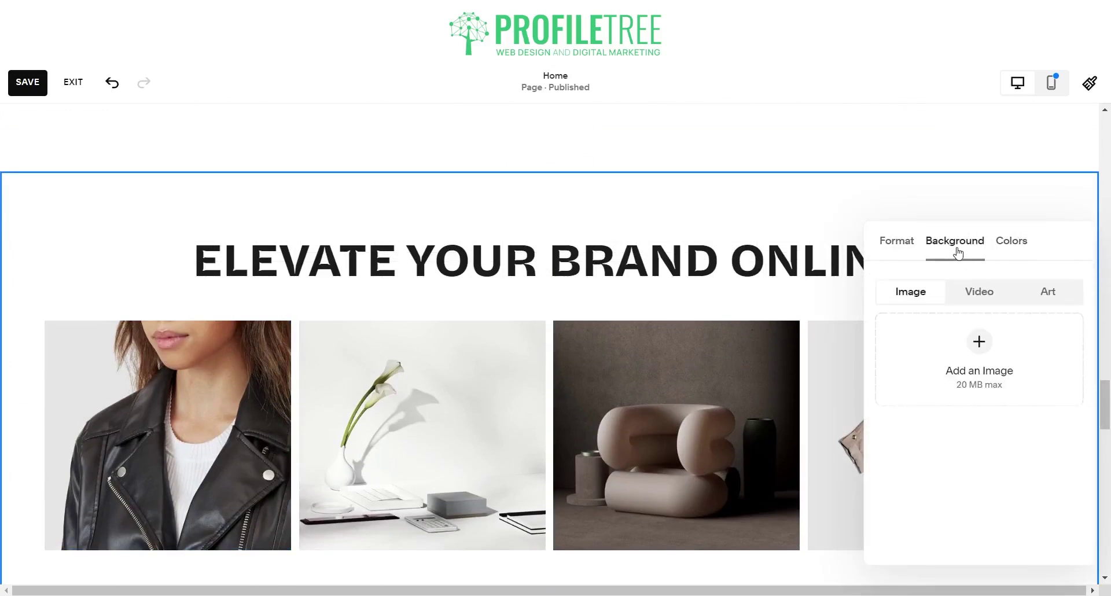
left_click(1011, 246)
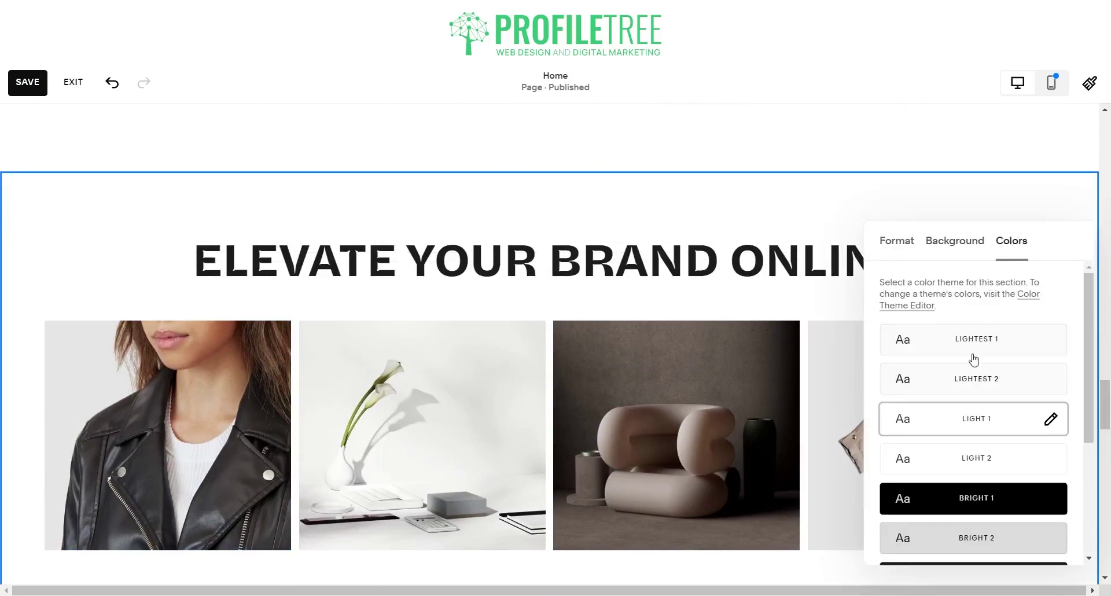
left_click(1006, 508)
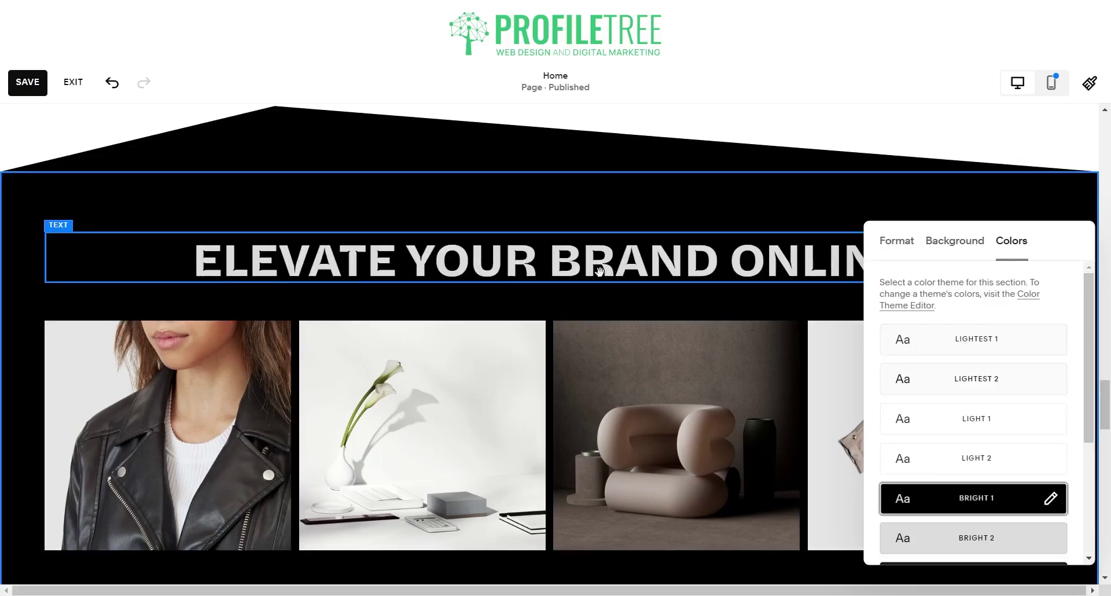
Step: Review the Intro section, the recolored "Elevate your brand online" section and the contact form section on the Home page
left_click(588, 211)
scroll(567, 212, "up", 7)
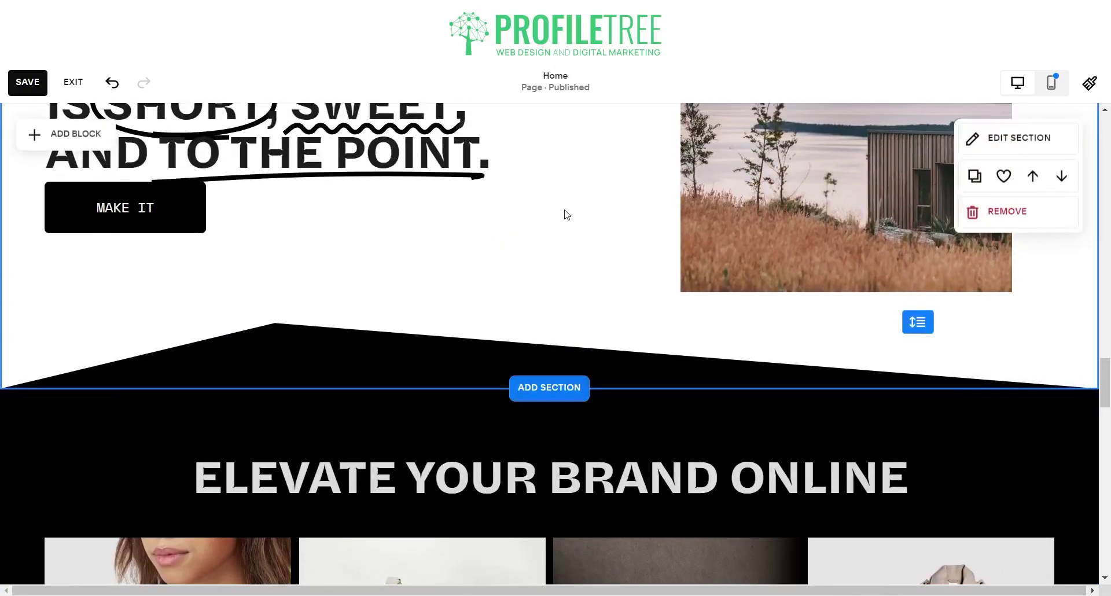
scroll(593, 240, "up", 5)
scroll(590, 249, "down", 15)
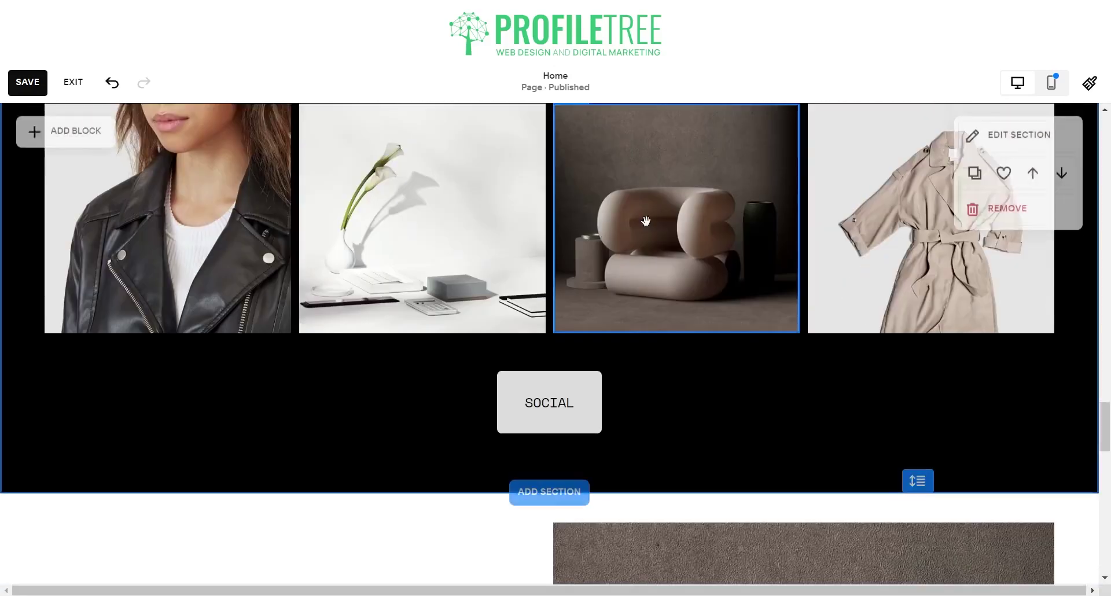
scroll(524, 244, "up", 8)
scroll(525, 243, "up", 2)
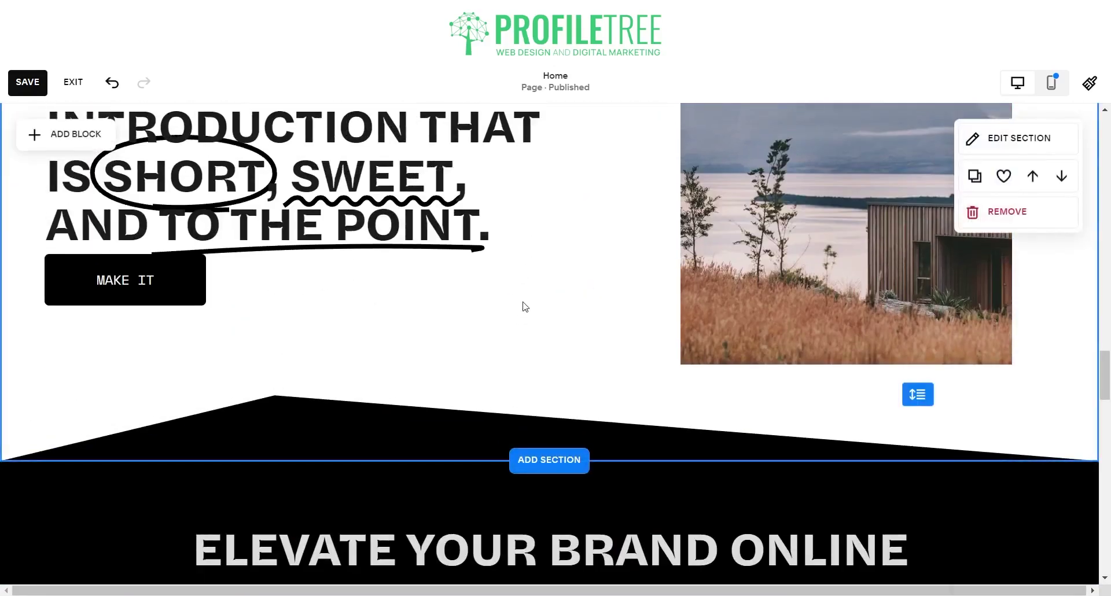
scroll(528, 289, "up", 5)
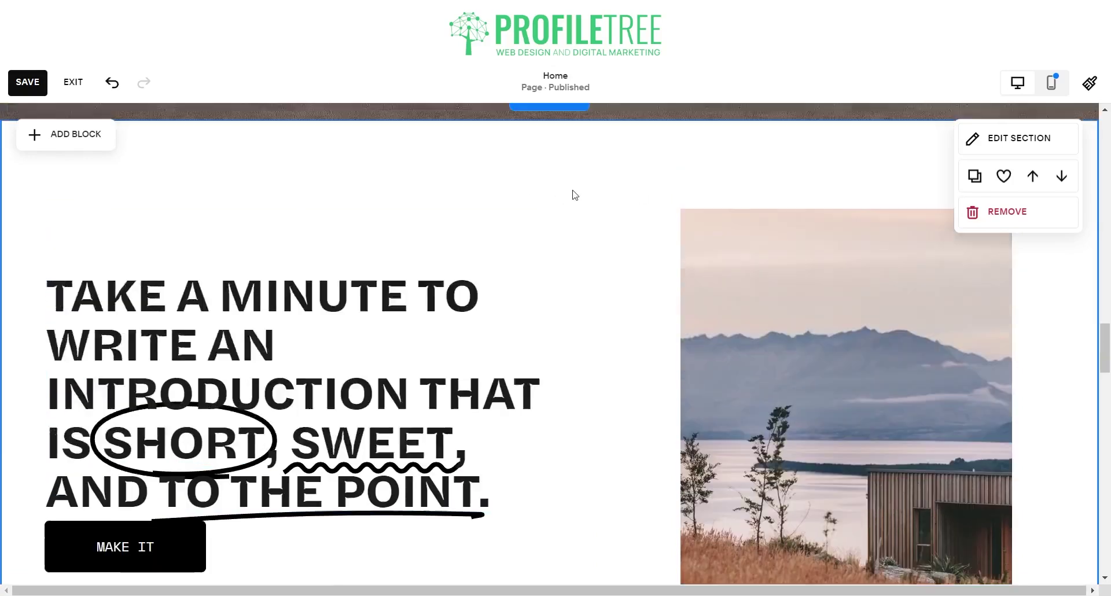
scroll(564, 220, "down", 5)
scroll(558, 225, "down", 15)
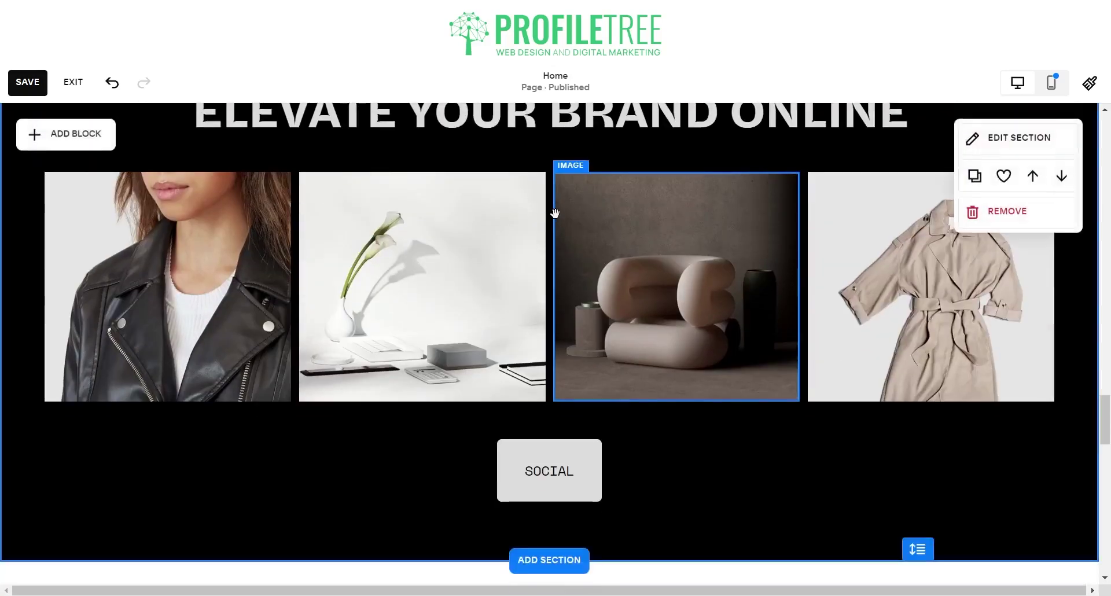
scroll(555, 211, "down", 1)
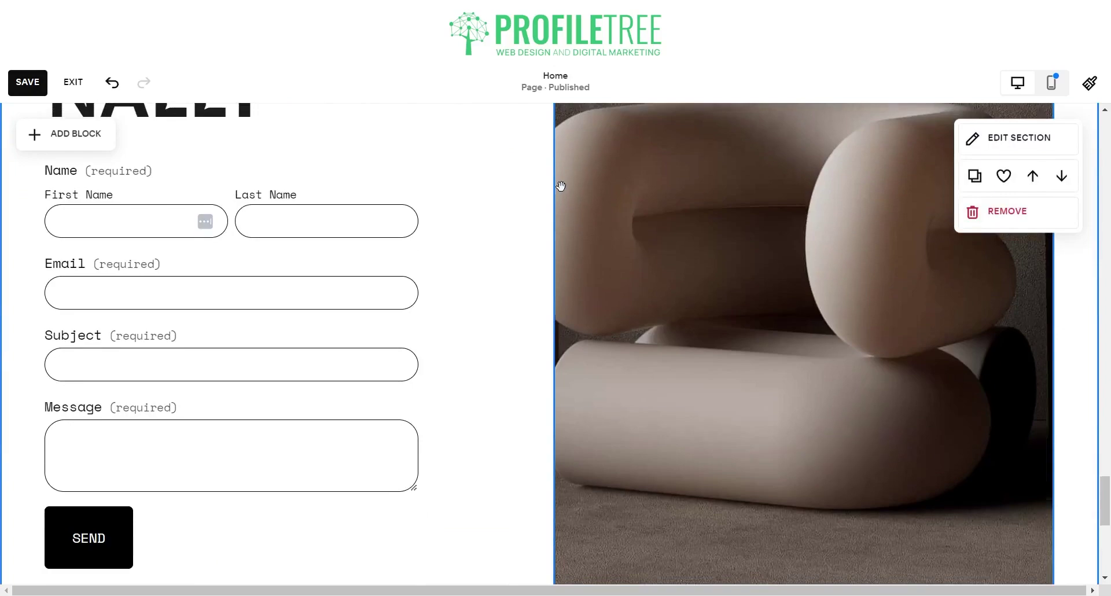
scroll(559, 186, "down", 7)
scroll(639, 245, "up", 9)
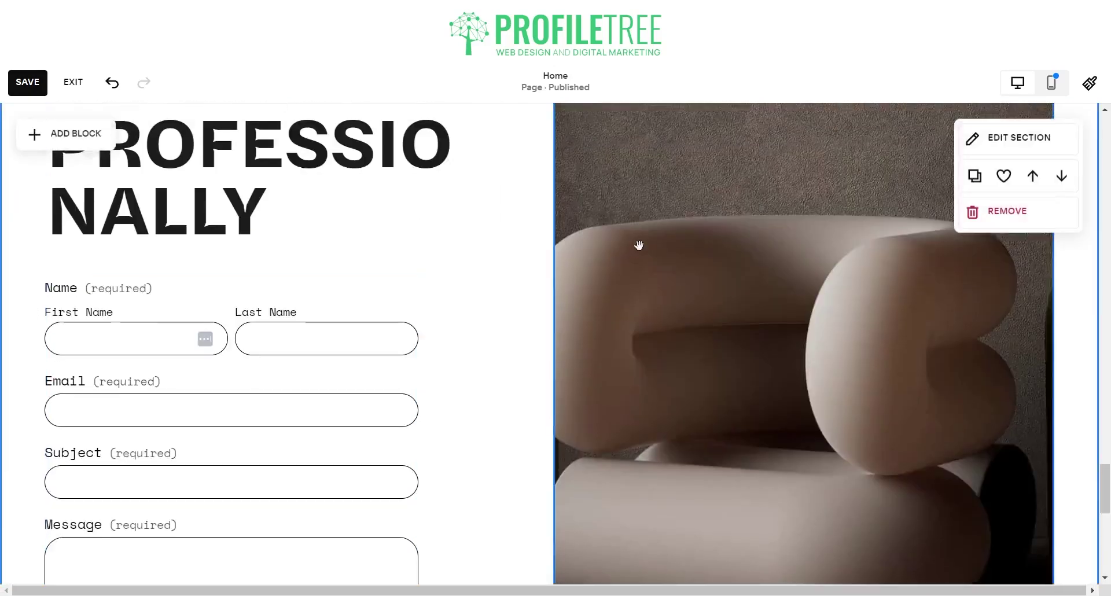
scroll(639, 245, "up", 8)
Step: Save the Home page changes and exit the page editor
left_click(28, 82)
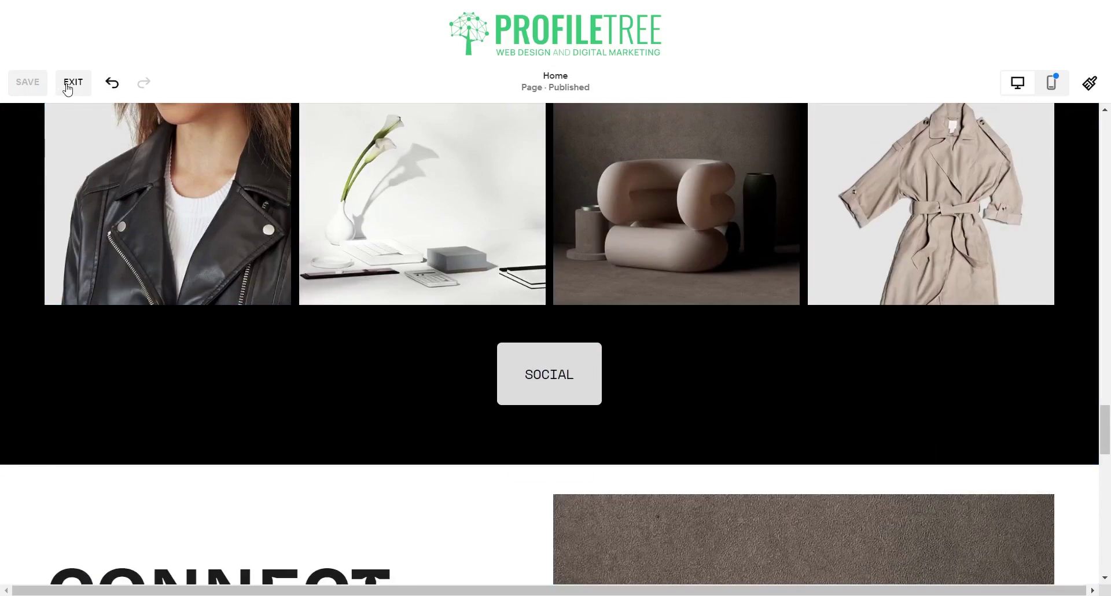
left_click(69, 82)
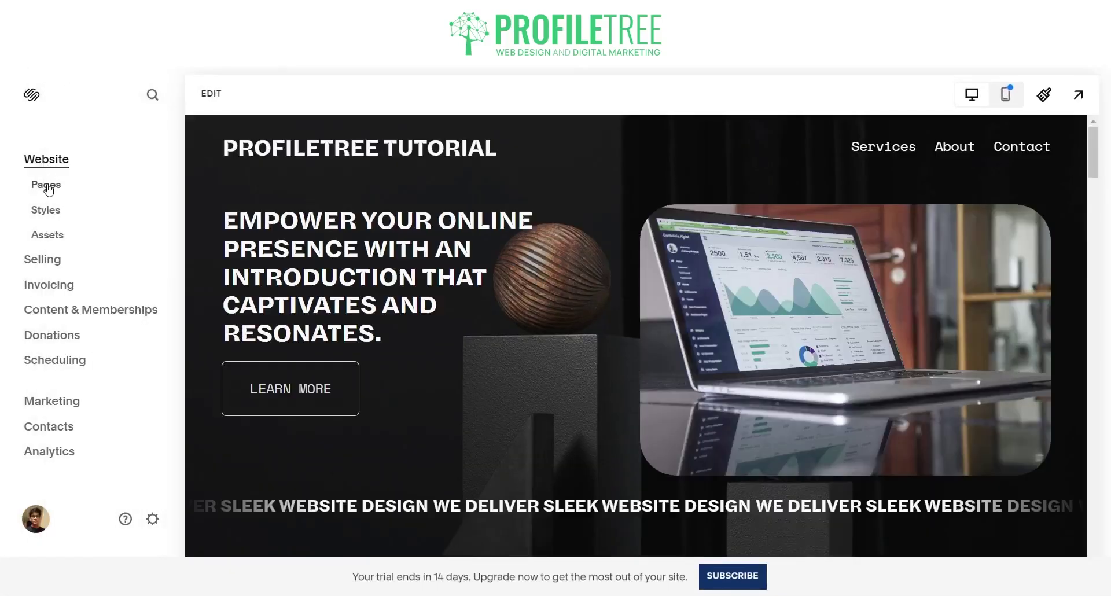
Step: Add a blog page with the three-column post grid layout to the Main Navigation and name it "Blog"
left_click(46, 185)
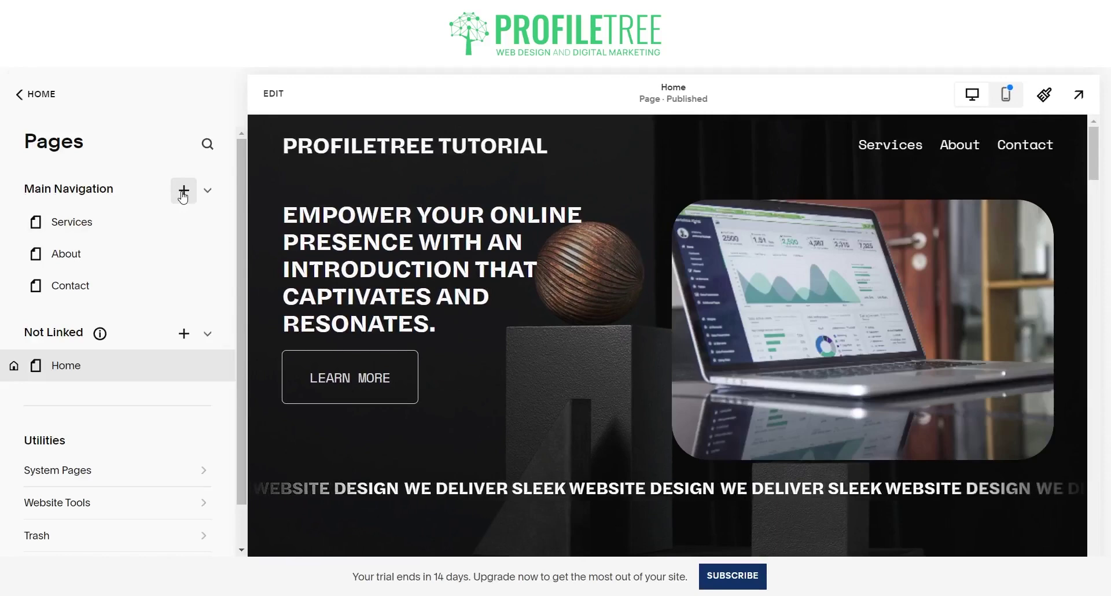
left_click(183, 191)
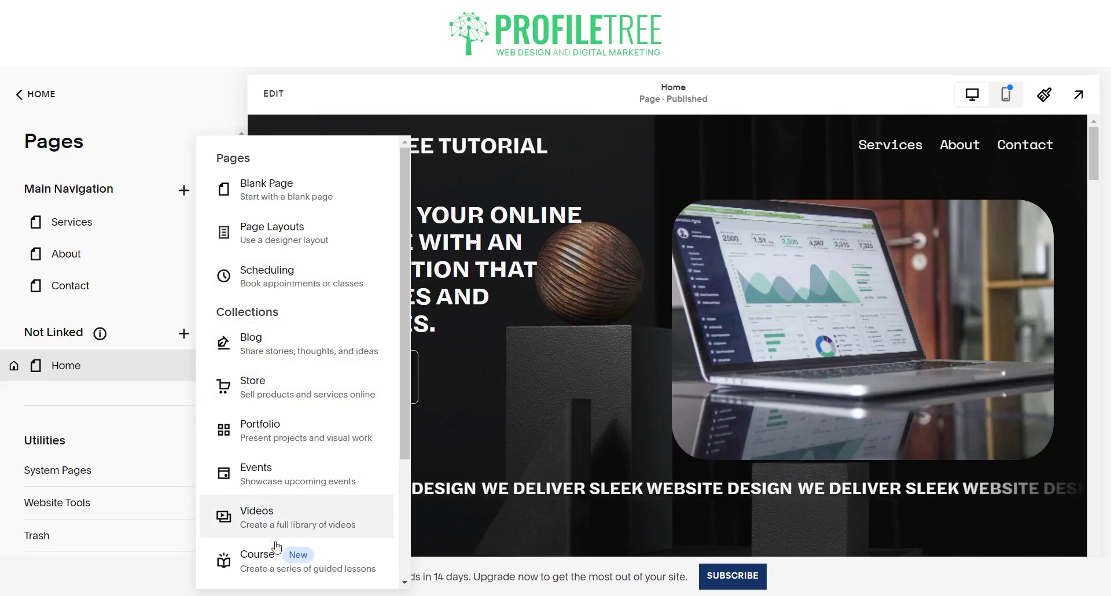
left_click(274, 346)
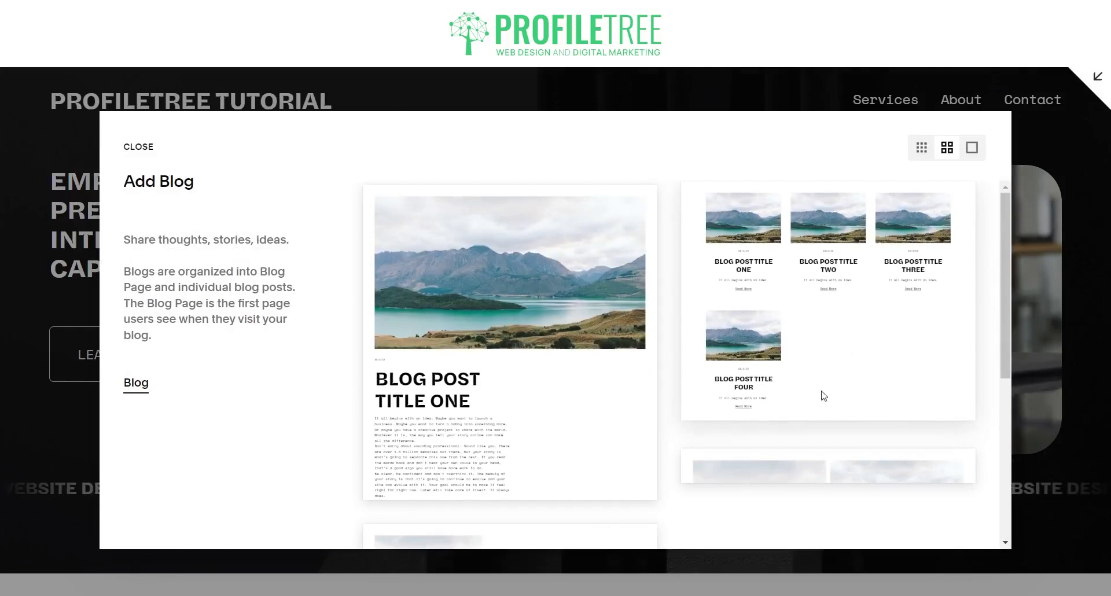
left_click(638, 313)
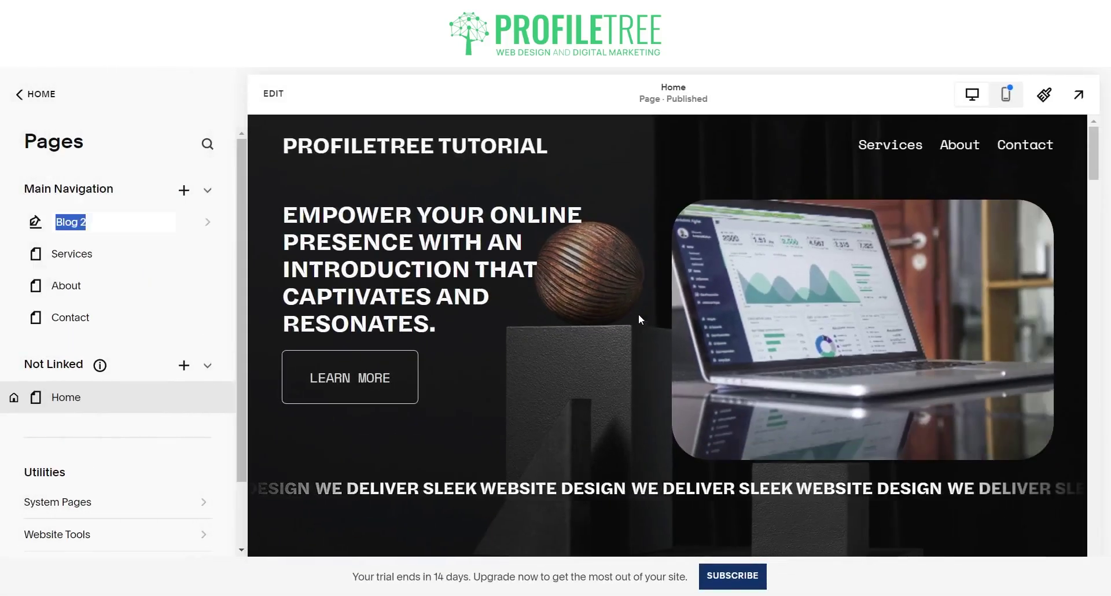
type("Blog")
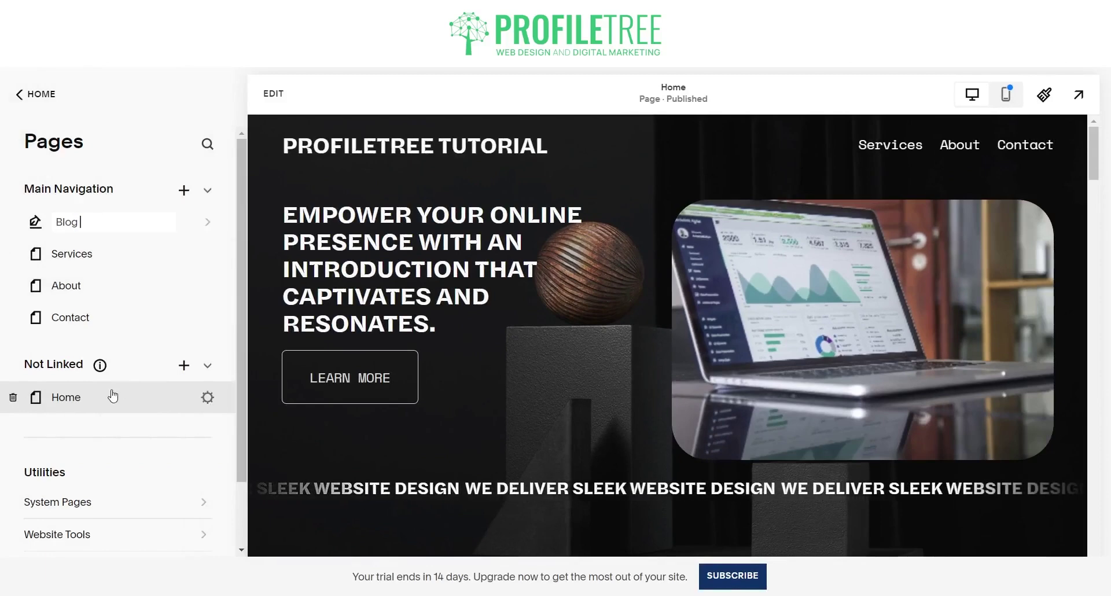
key("Return")
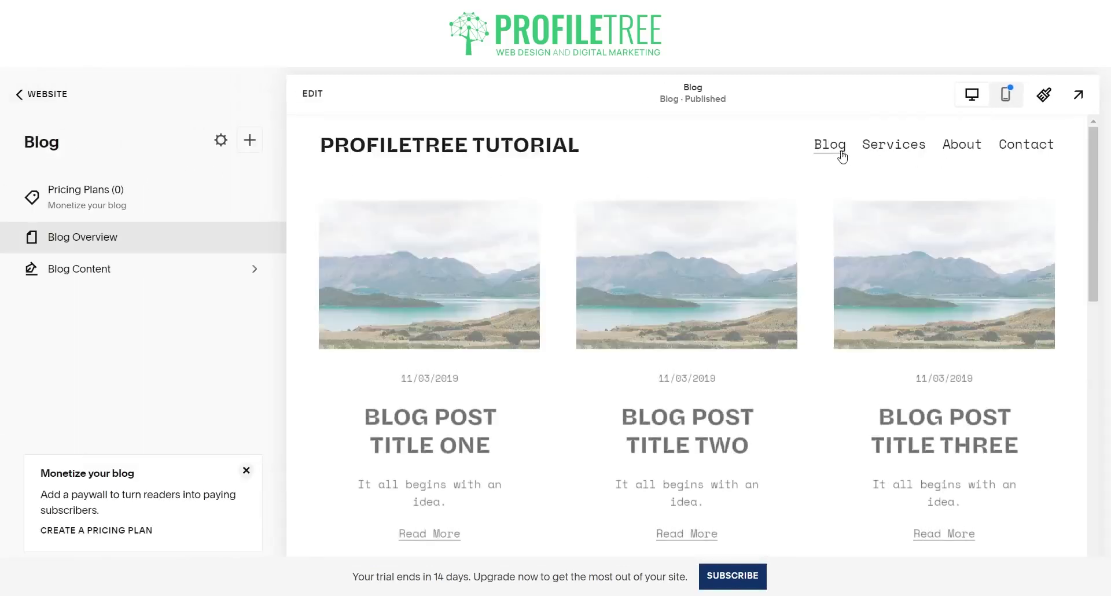
Step: Check the site's navigation links and the Home page in the preview, and return to the main website menu
left_click(912, 145)
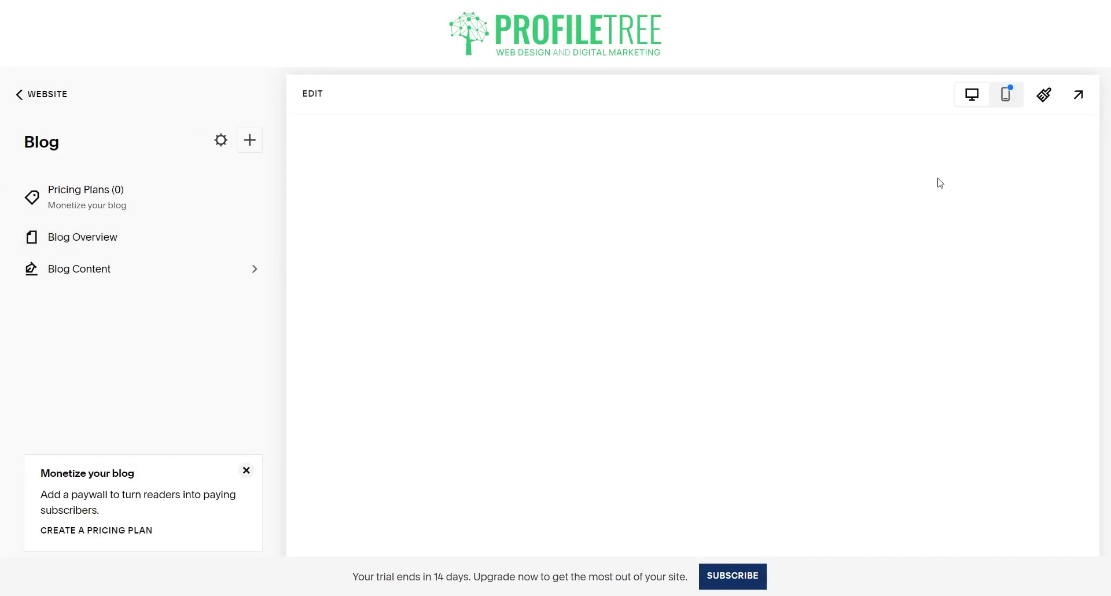
left_click(970, 152)
left_click(1025, 148)
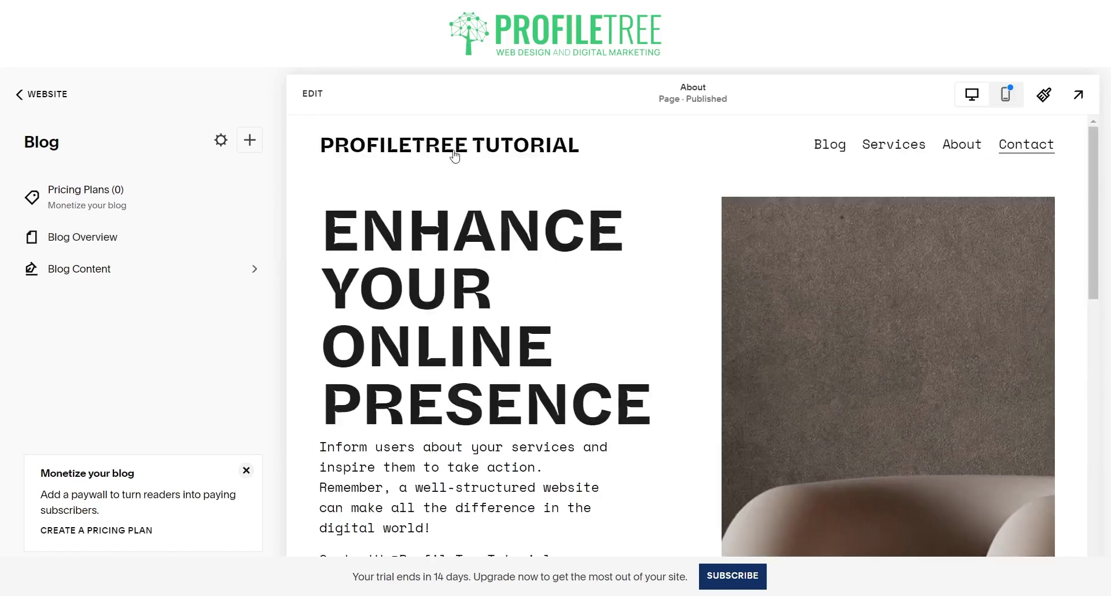
left_click(452, 150)
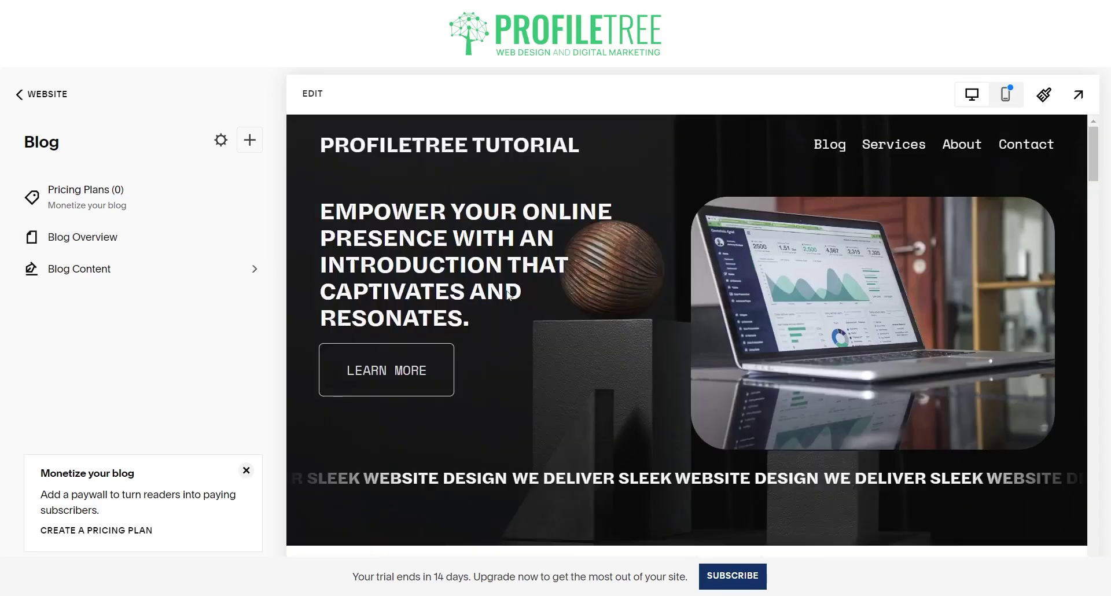
scroll(666, 302, "down", 5)
scroll(665, 302, "down", 2)
scroll(665, 302, "up", 15)
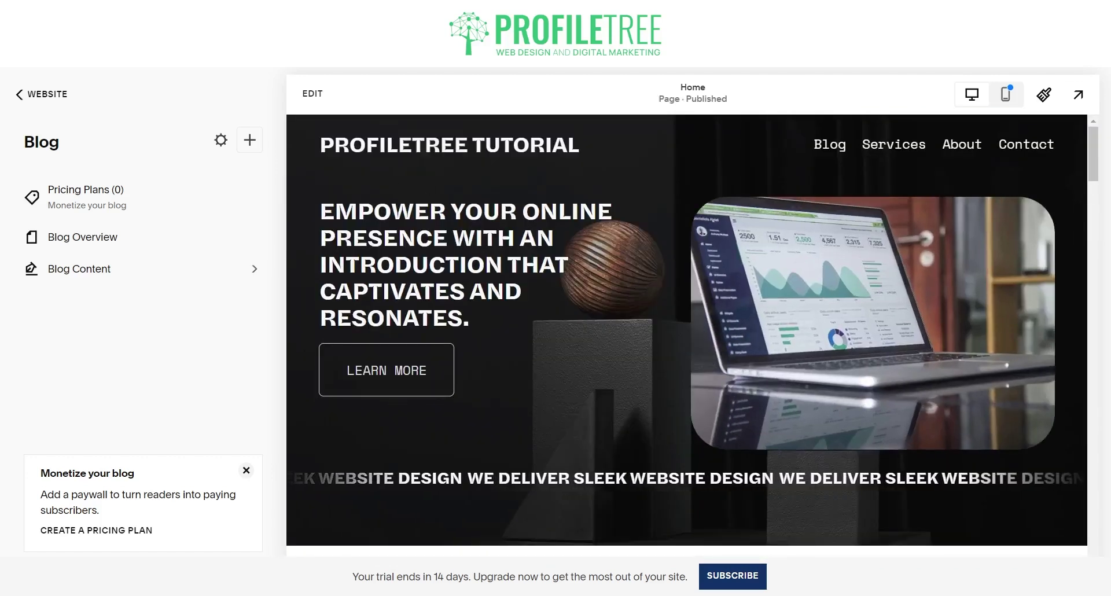
left_click(33, 99)
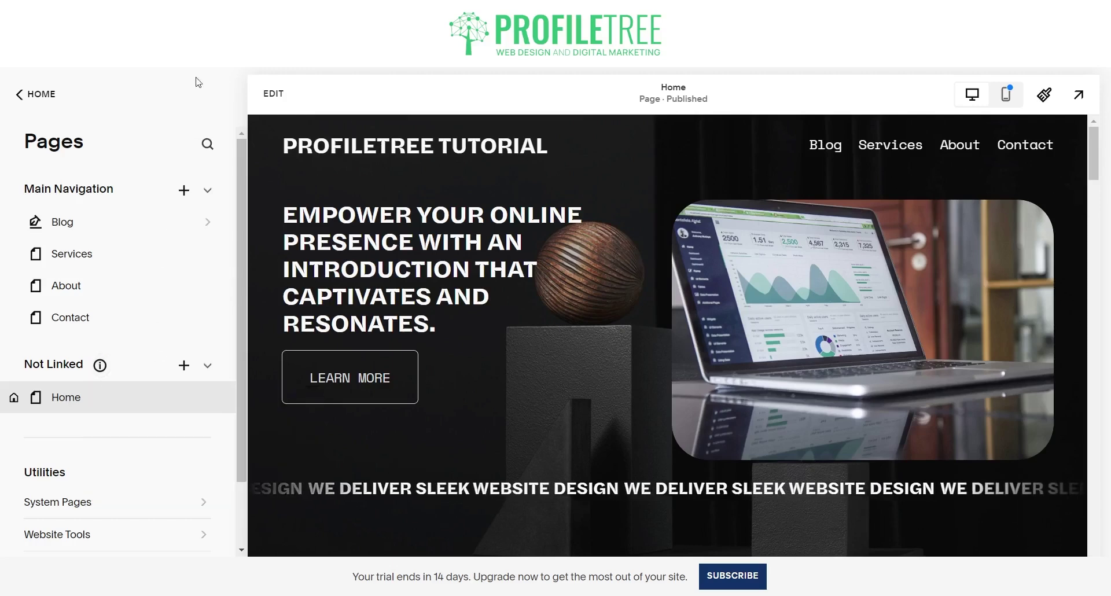
left_click(32, 97)
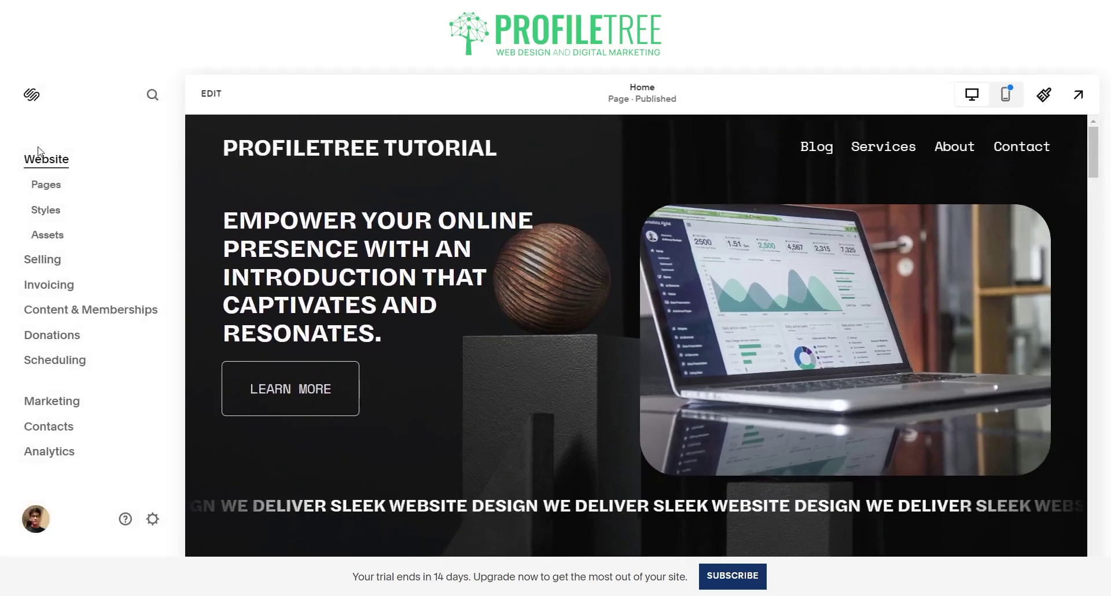